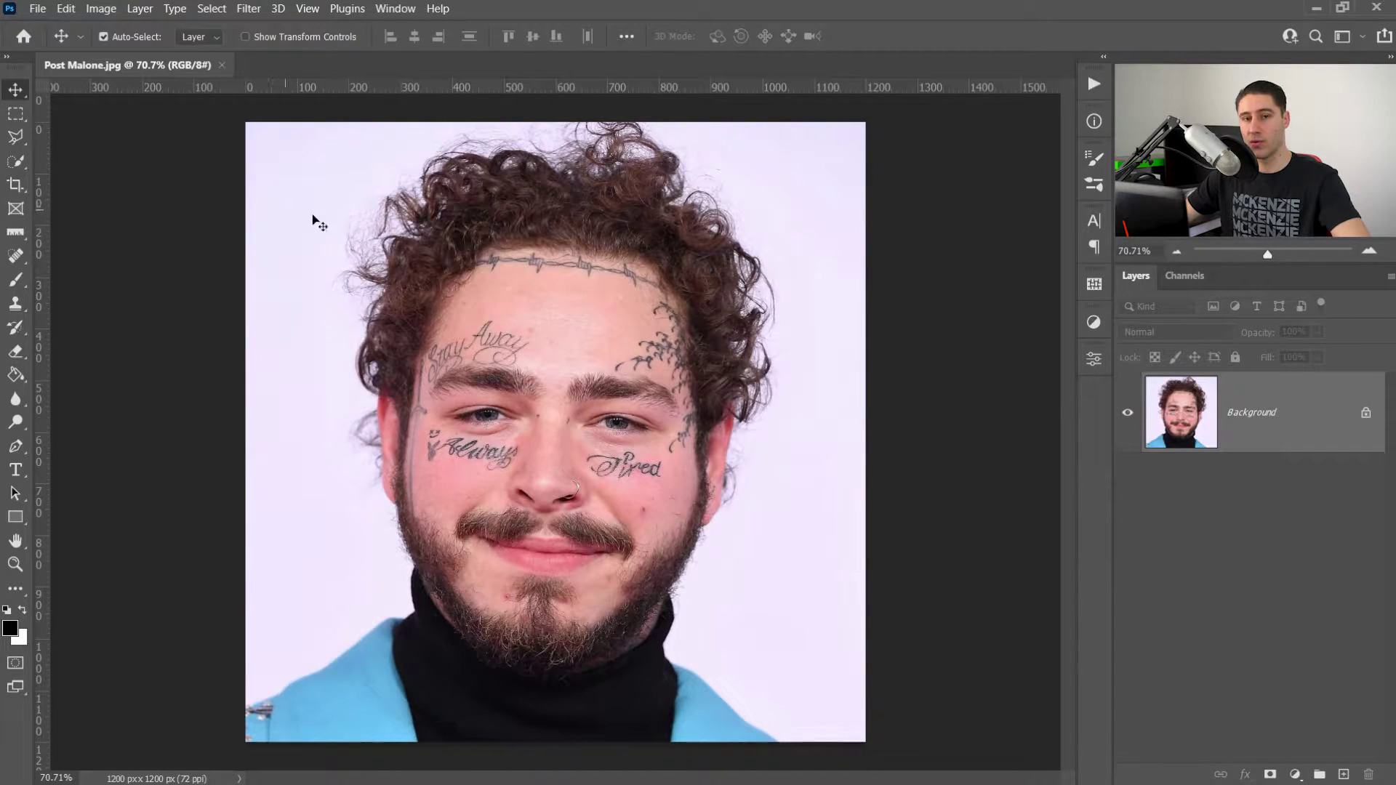
- Look through the healing and stamp tool groups and choose the Healing Brush Tool
left_click(20, 259)
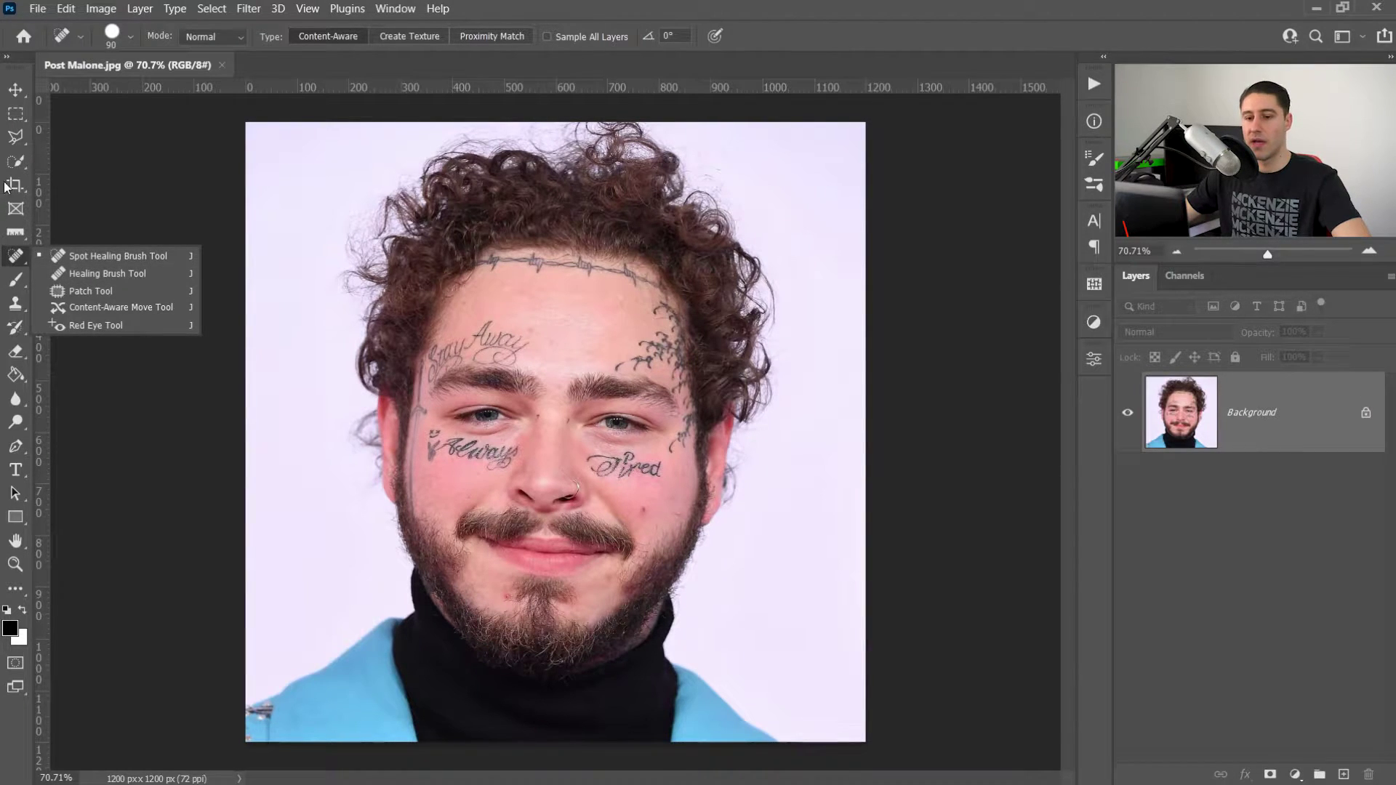
left_click(16, 305)
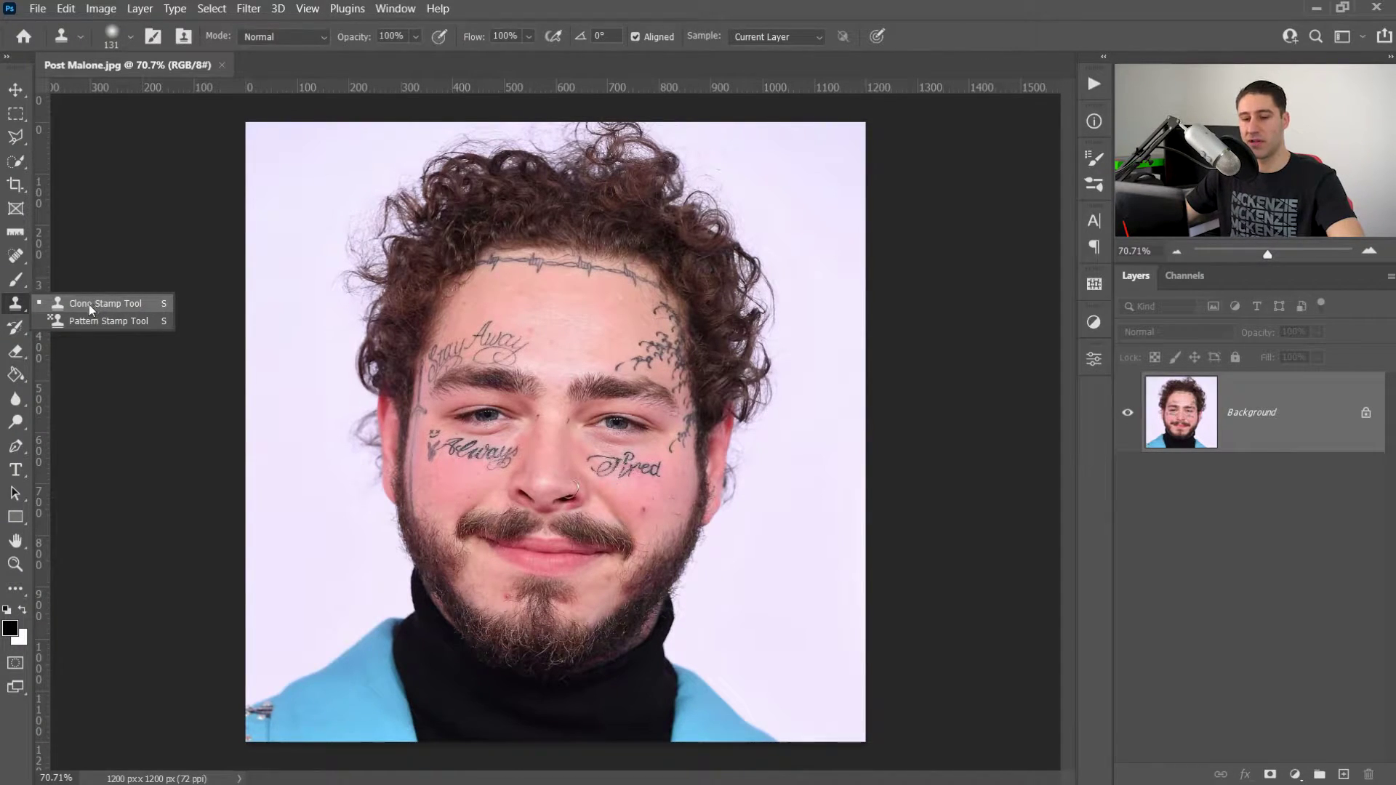
left_click(14, 254)
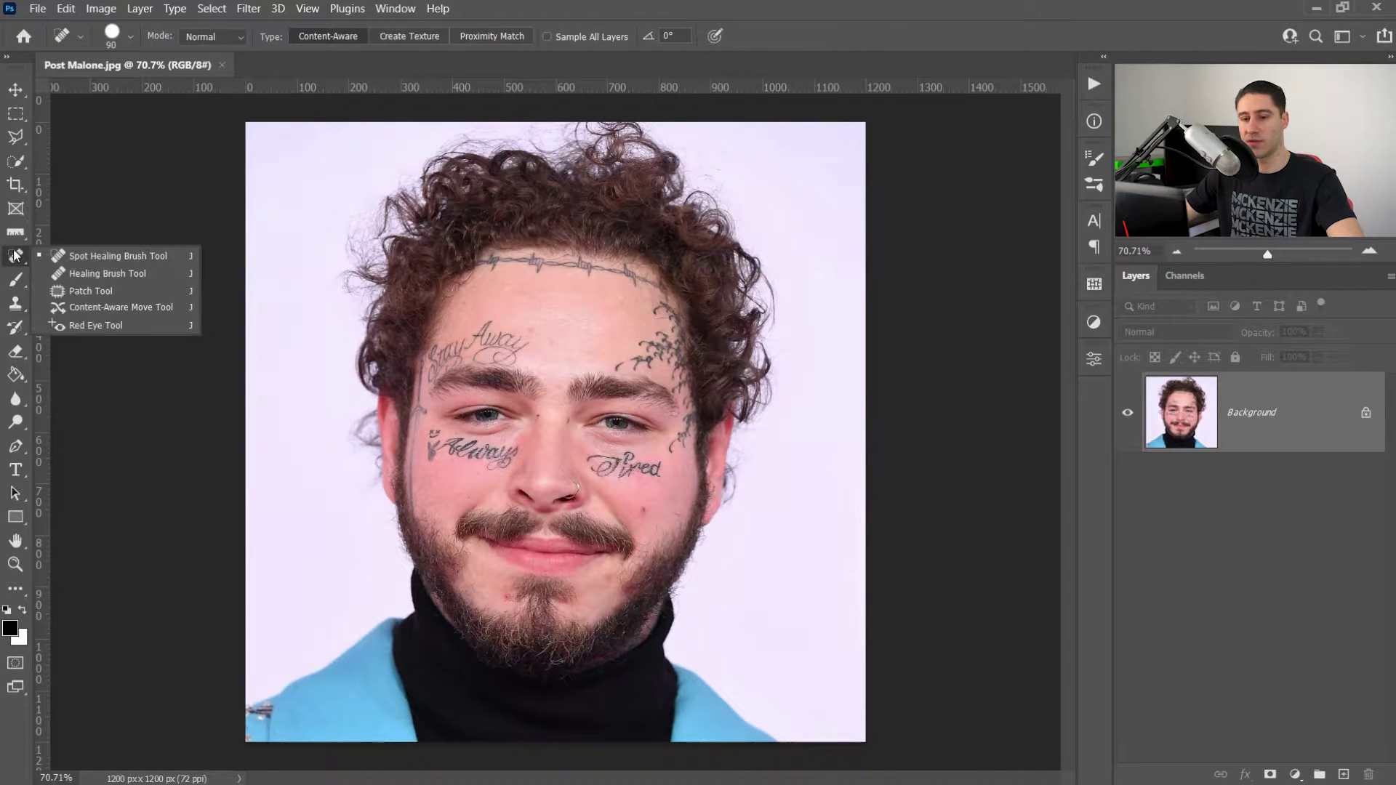
left_click(90, 275)
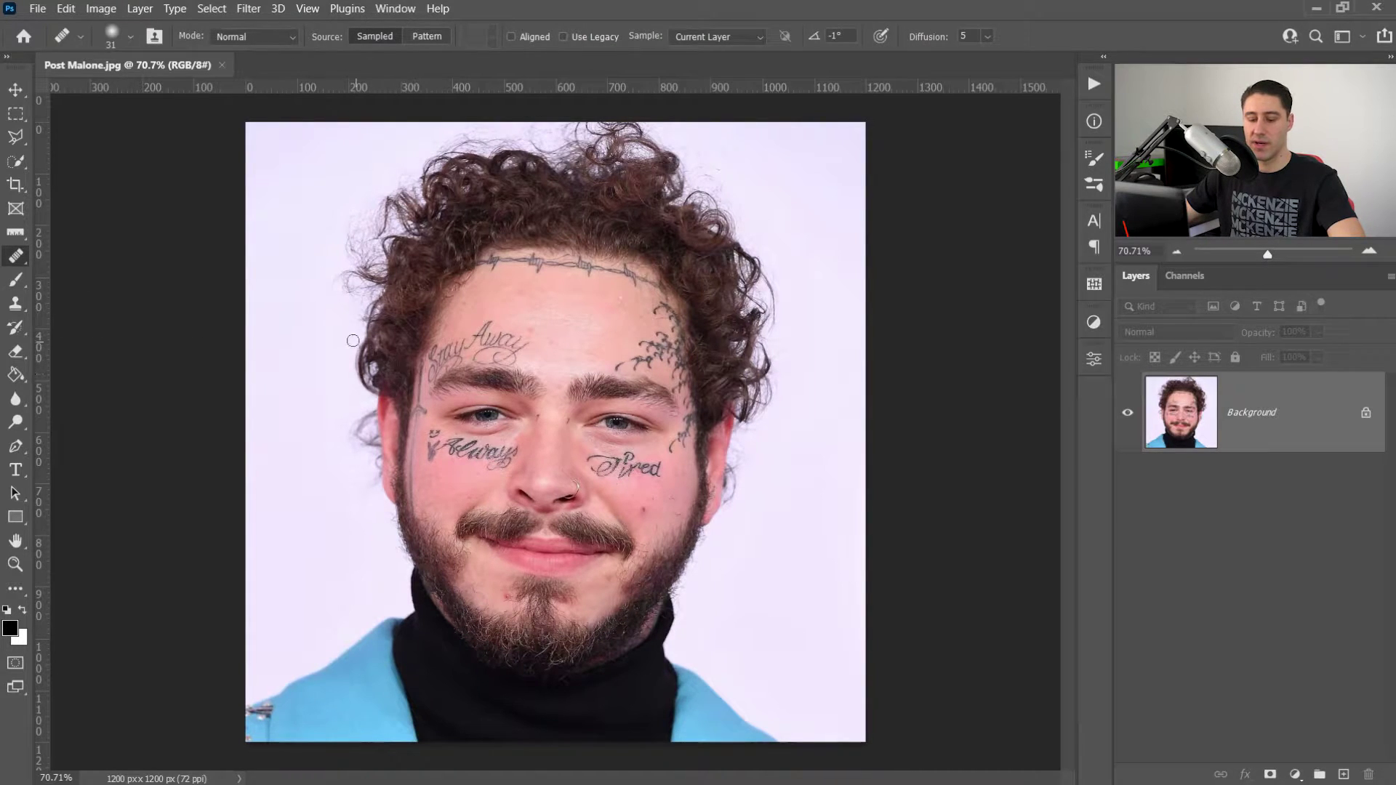
- Resize the Healing Brush to 40 px for working on the "Stay Away" tattoo above the eyebrow
scroll(399, 346, "up", 5, "alt")
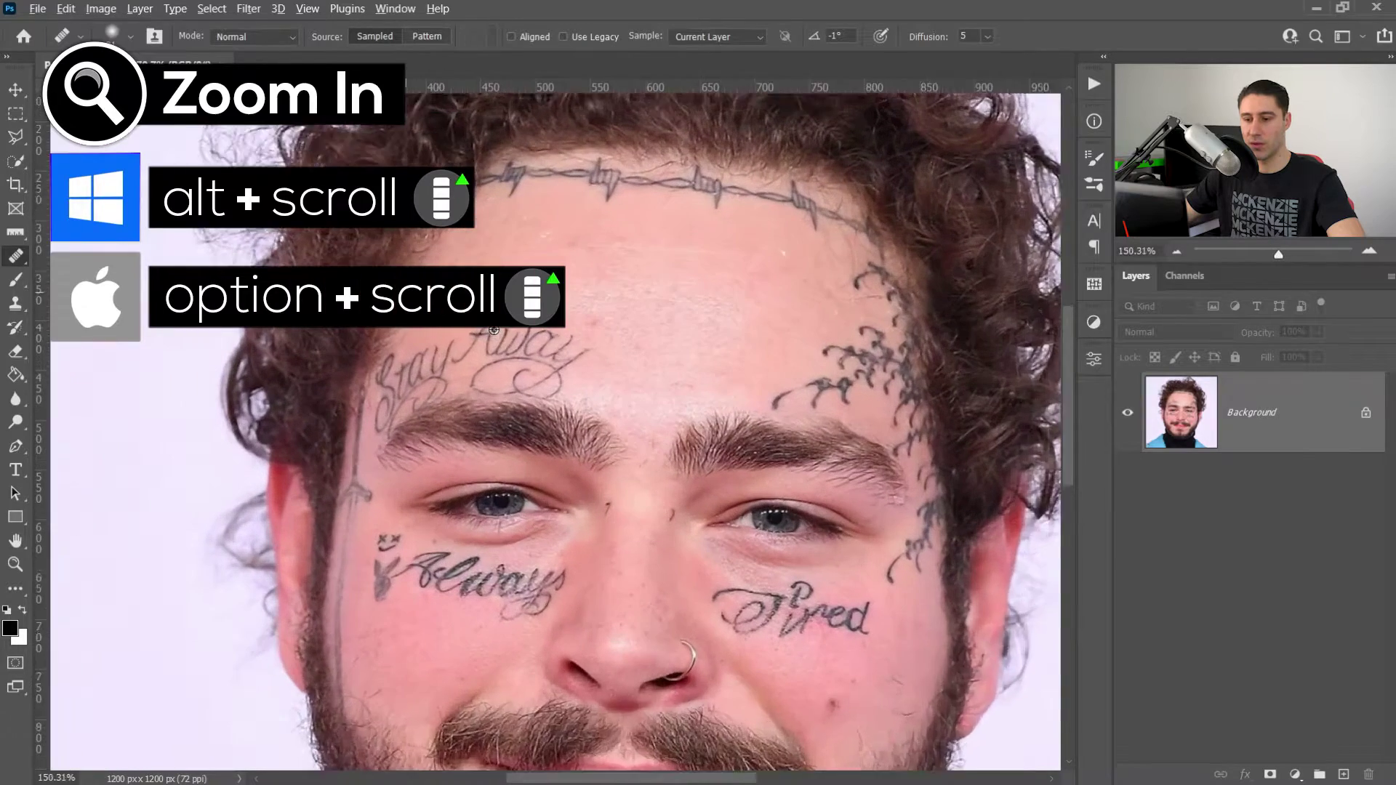
scroll(518, 294, "up", 1, "alt")
scroll(660, 348, "up", 1, "alt")
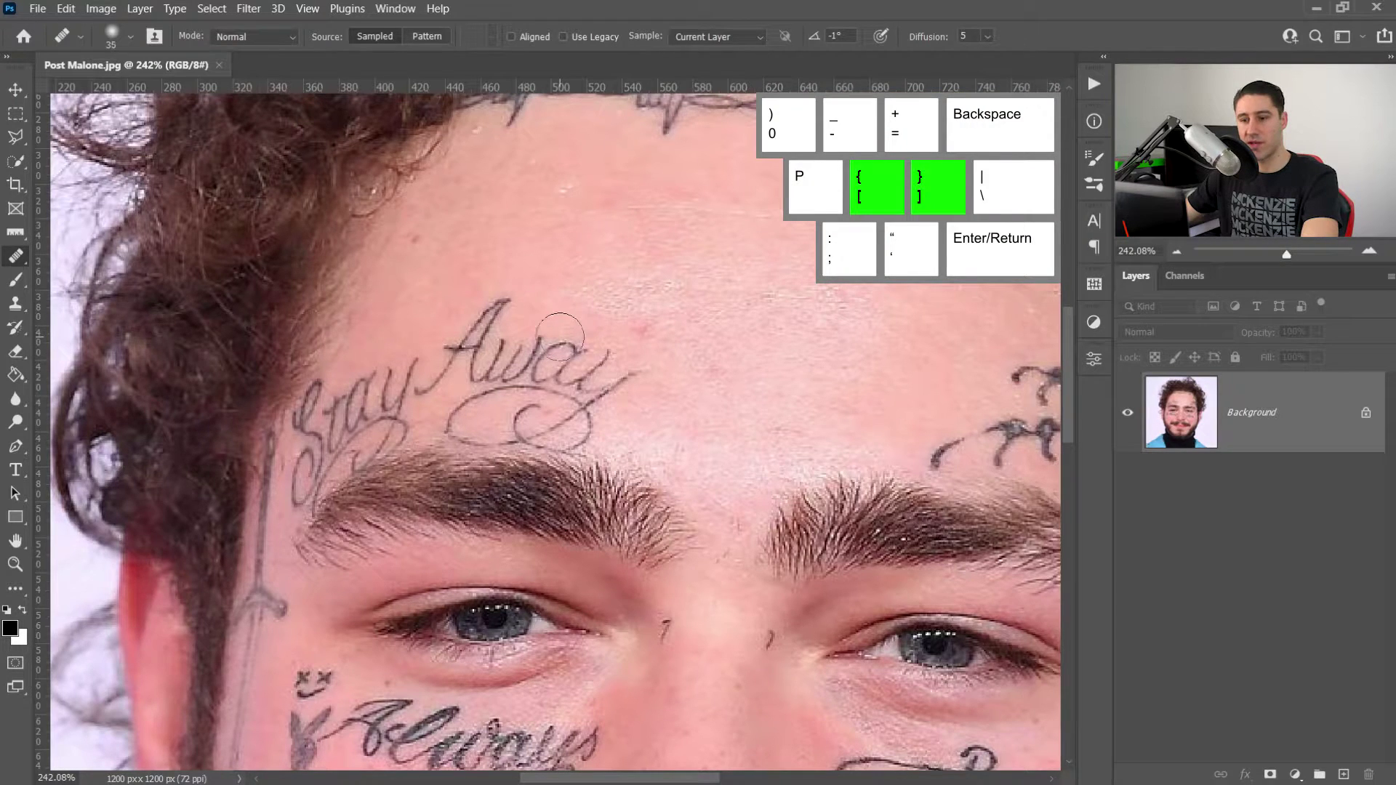
key("bracketright")
key("bracketright")
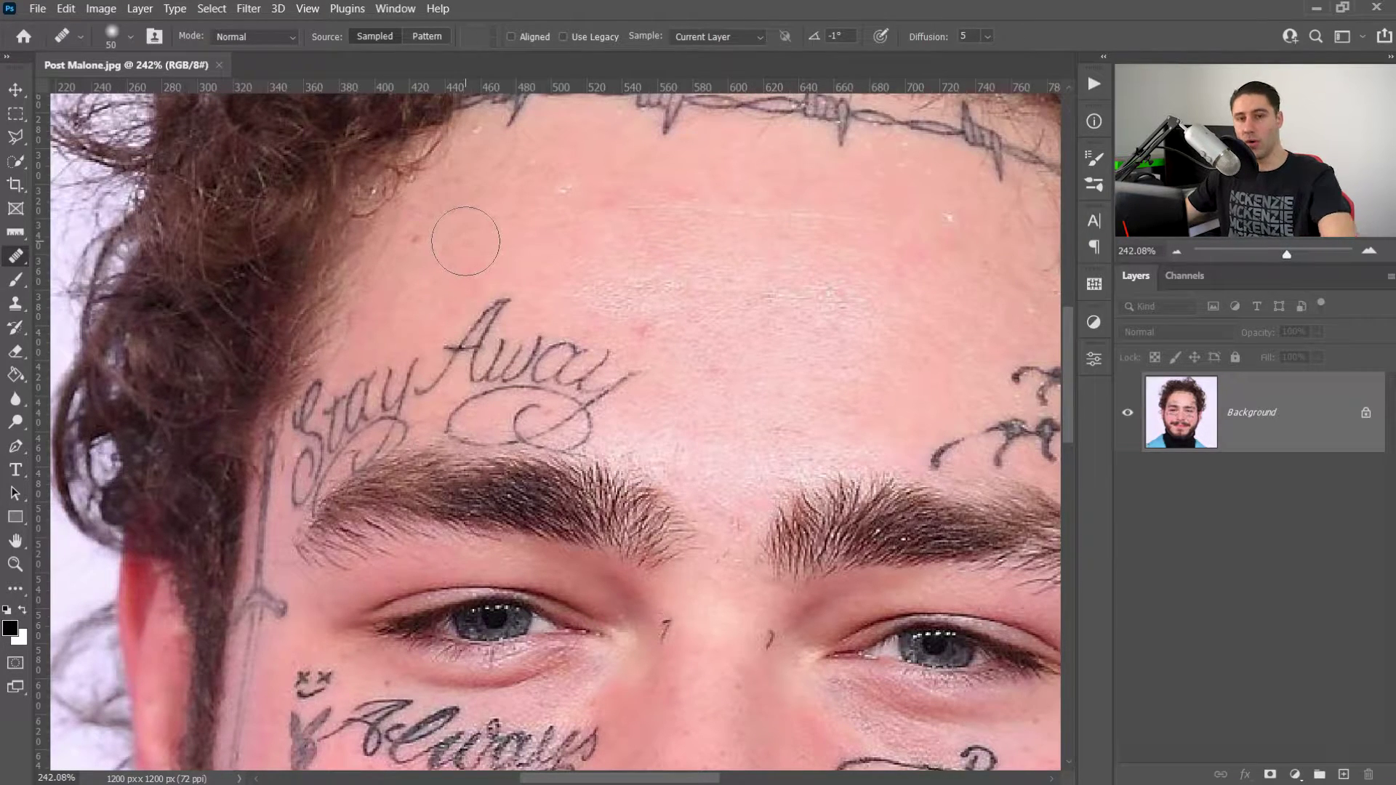
key("alt")
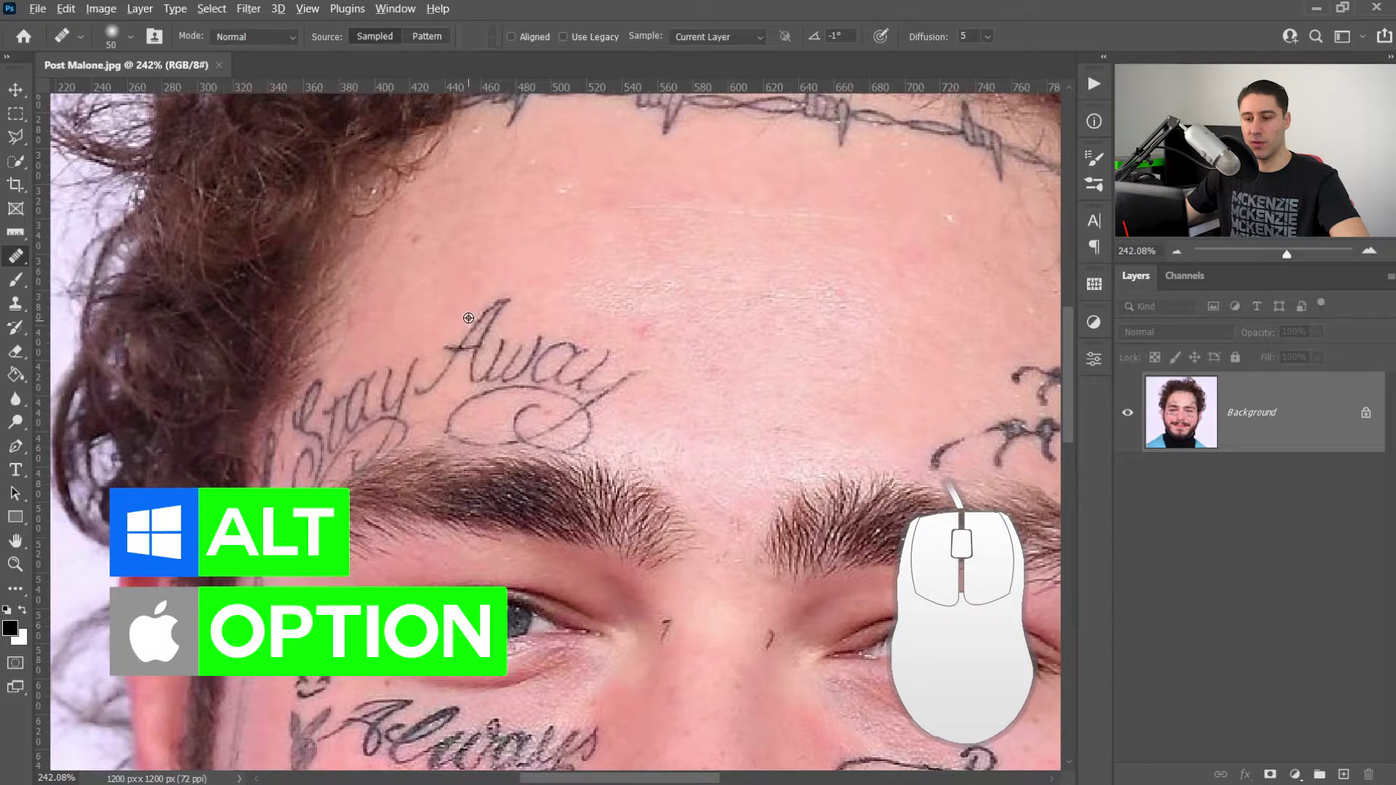
right_click(467, 307, "alt")
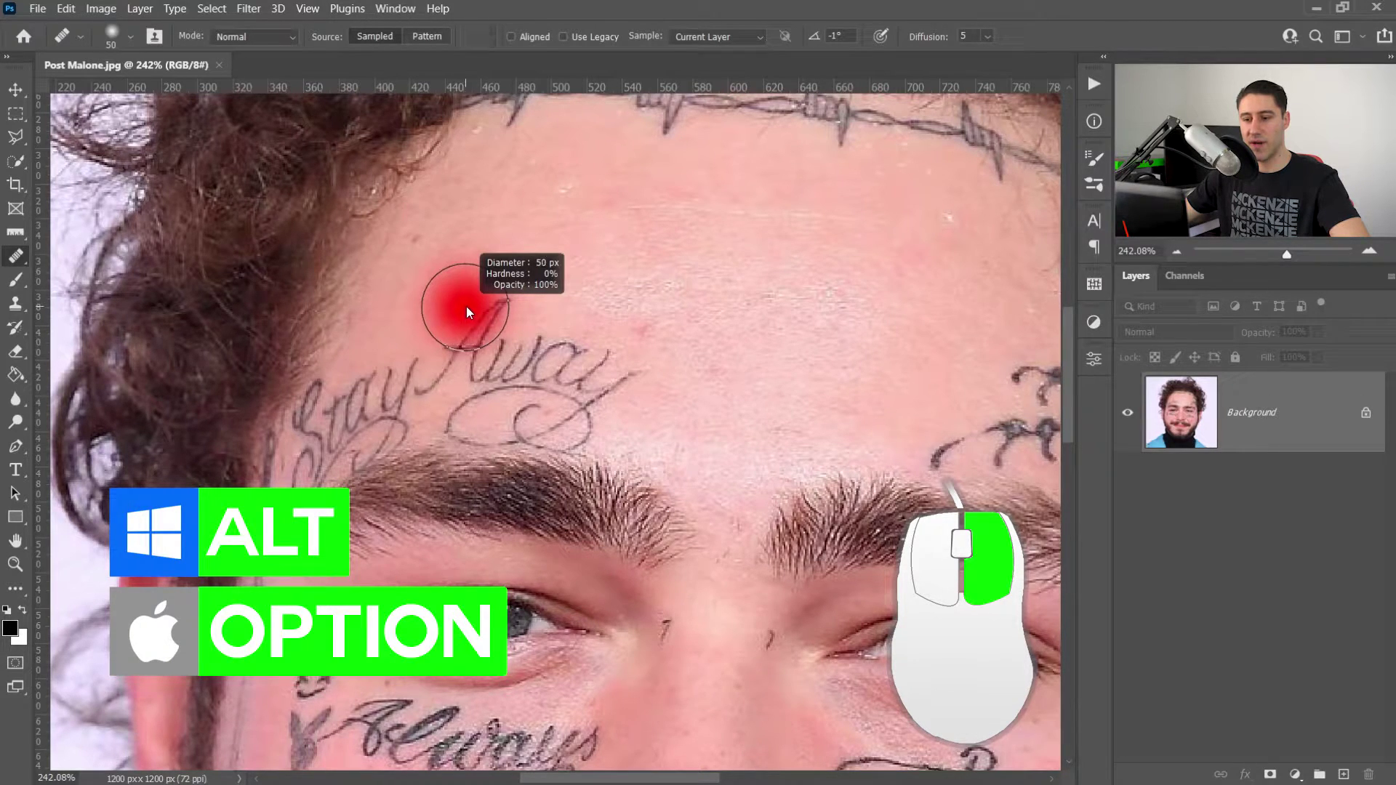
mouse_move(466, 307)
left_mouse_down()
mouse_move(519, 284)
mouse_move(478, 291)
mouse_move(609, 194)
mouse_move(582, 231)
mouse_move(555, 225)
left_mouse_up()
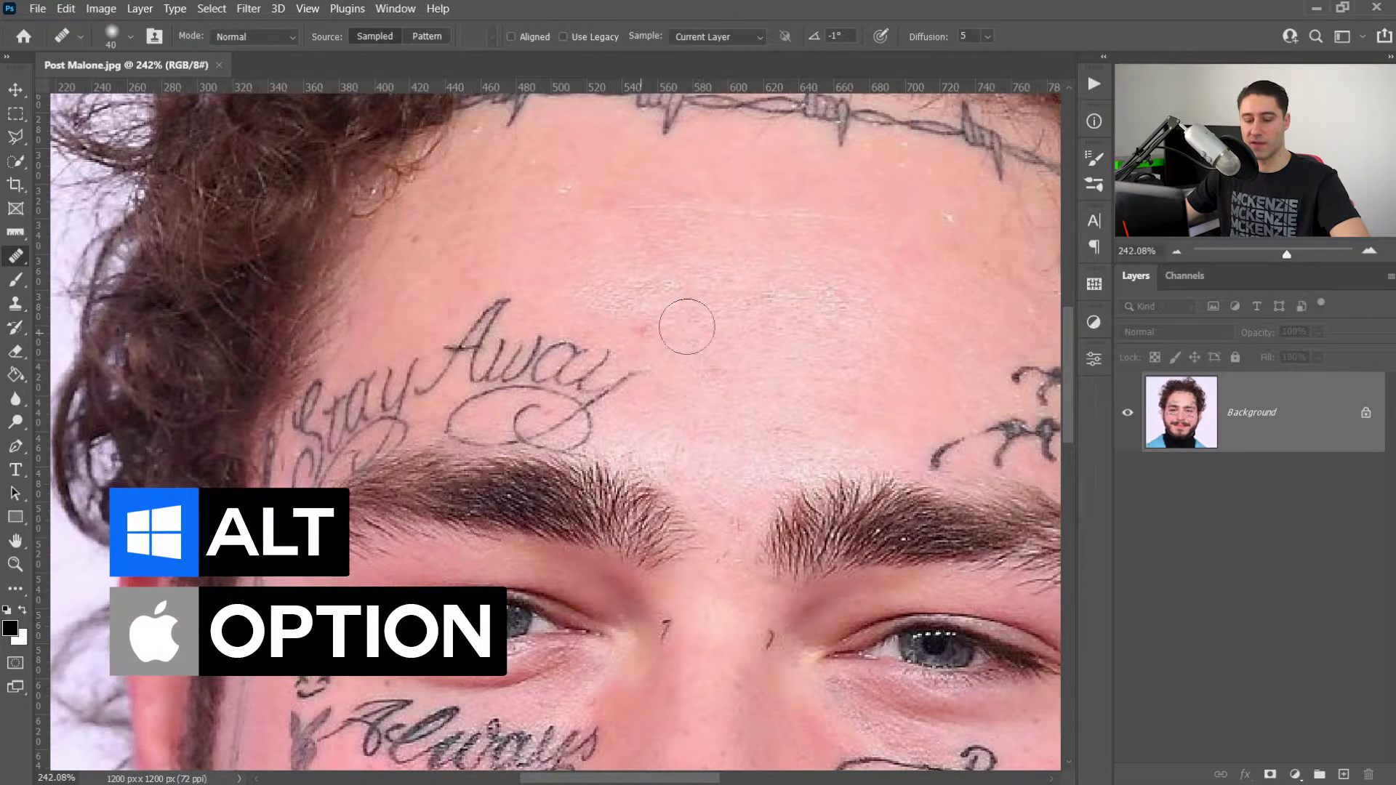
- Try healing the "Away" lettering with clean forehead skin sampled just above it, and undo the strokes
key("alt")
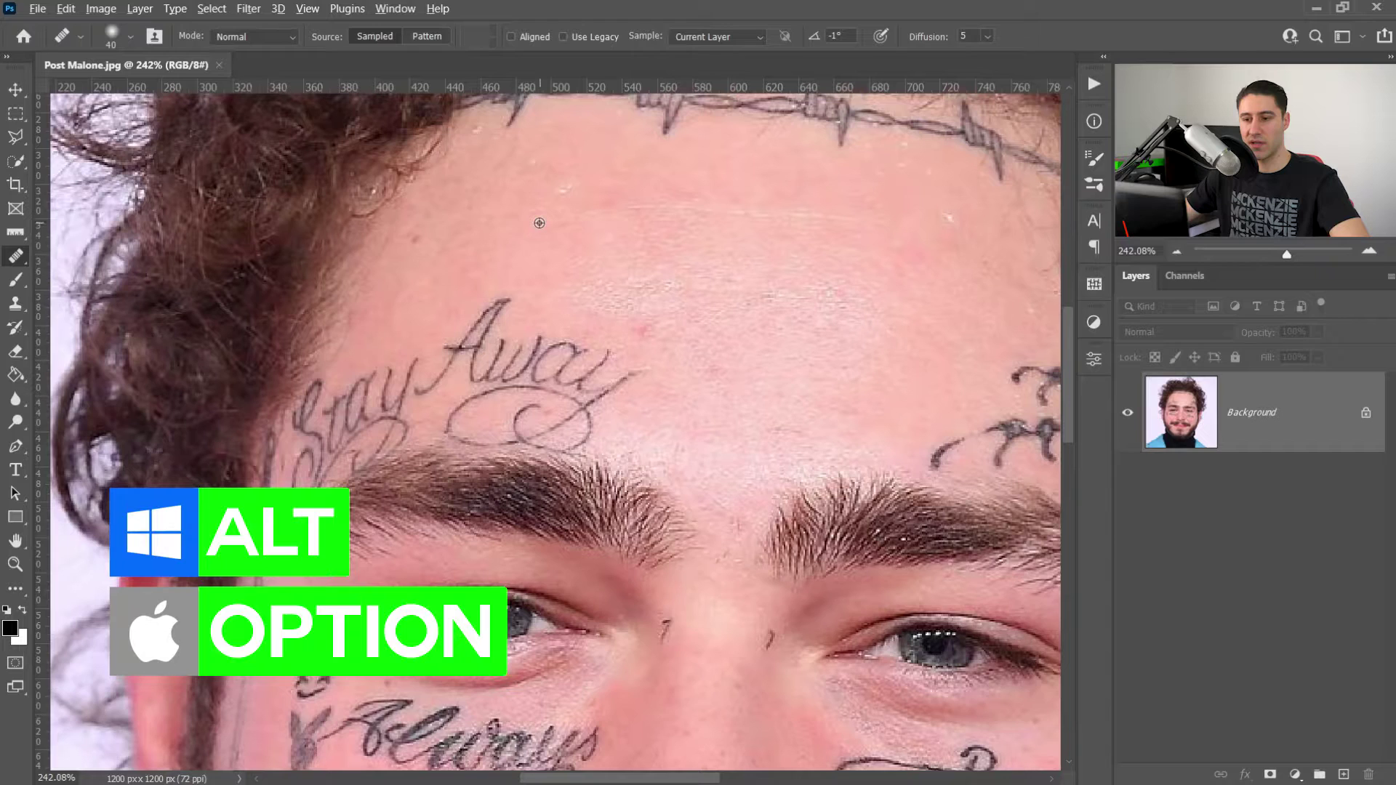
left_click(539, 222, "alt")
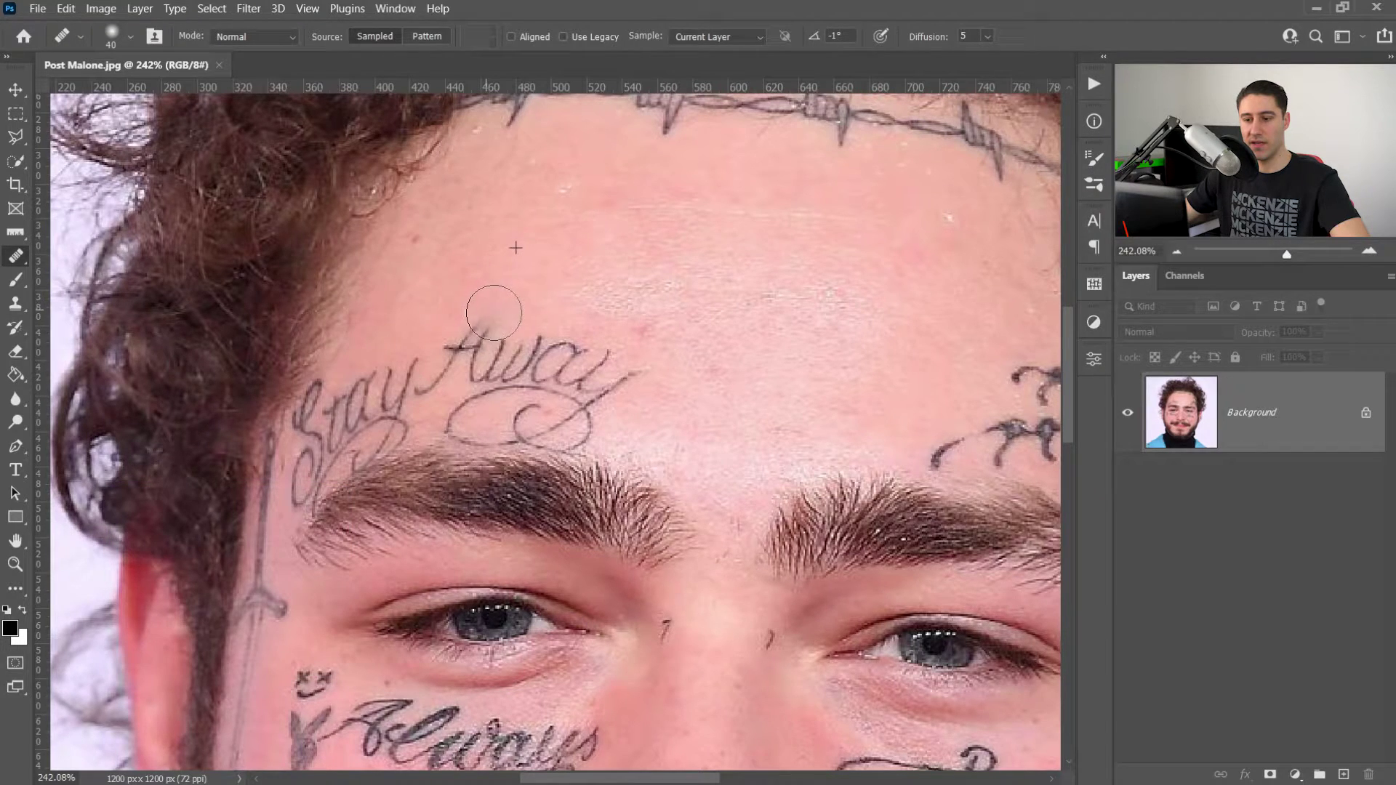
mouse_move(494, 313)
left_mouse_down()
mouse_move(497, 336)
mouse_move(446, 346)
mouse_move(537, 336)
mouse_move(545, 359)
mouse_move(527, 360)
mouse_move(470, 359)
mouse_move(585, 344)
mouse_move(564, 377)
mouse_move(545, 370)
mouse_move(624, 357)
mouse_move(553, 385)
left_mouse_up()
key("ctrl+z")
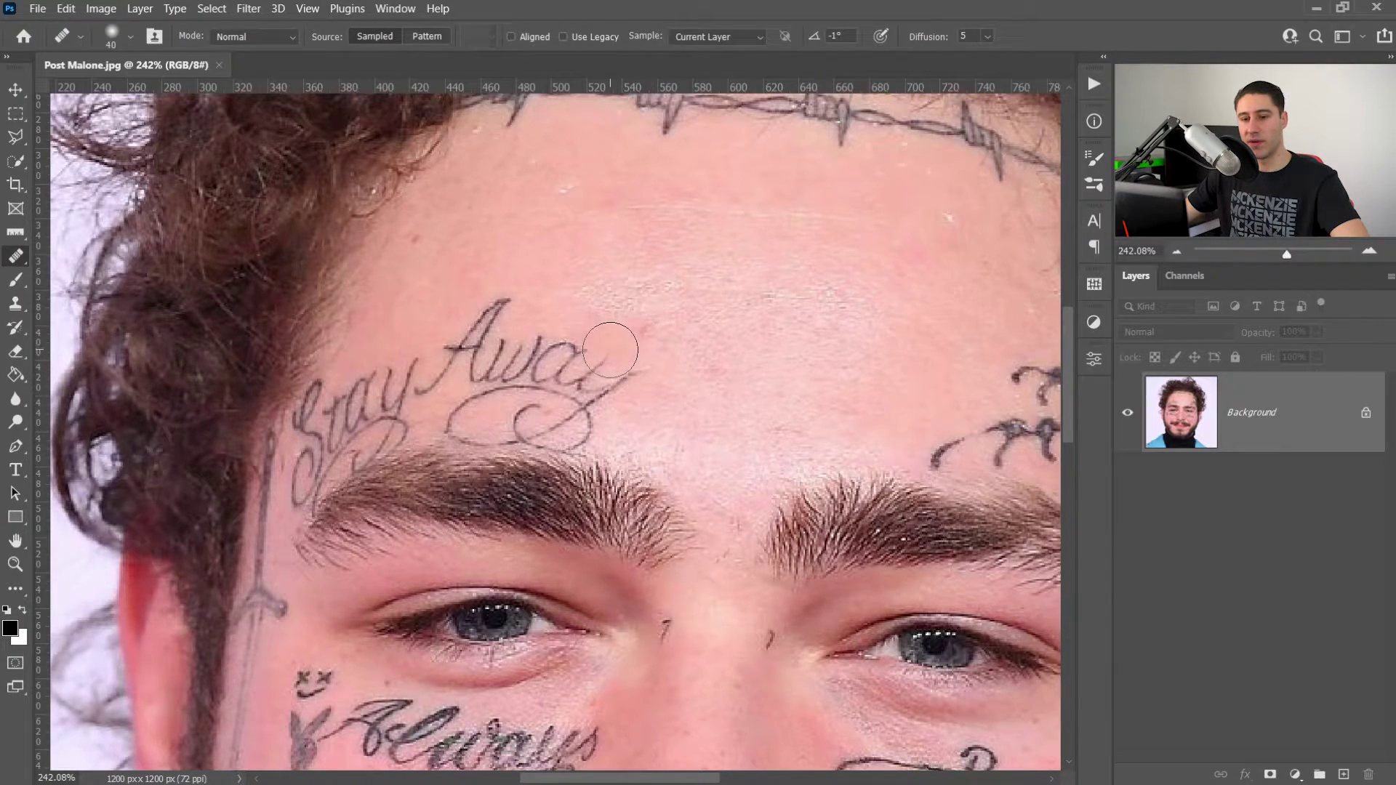
key("ctrl+z")
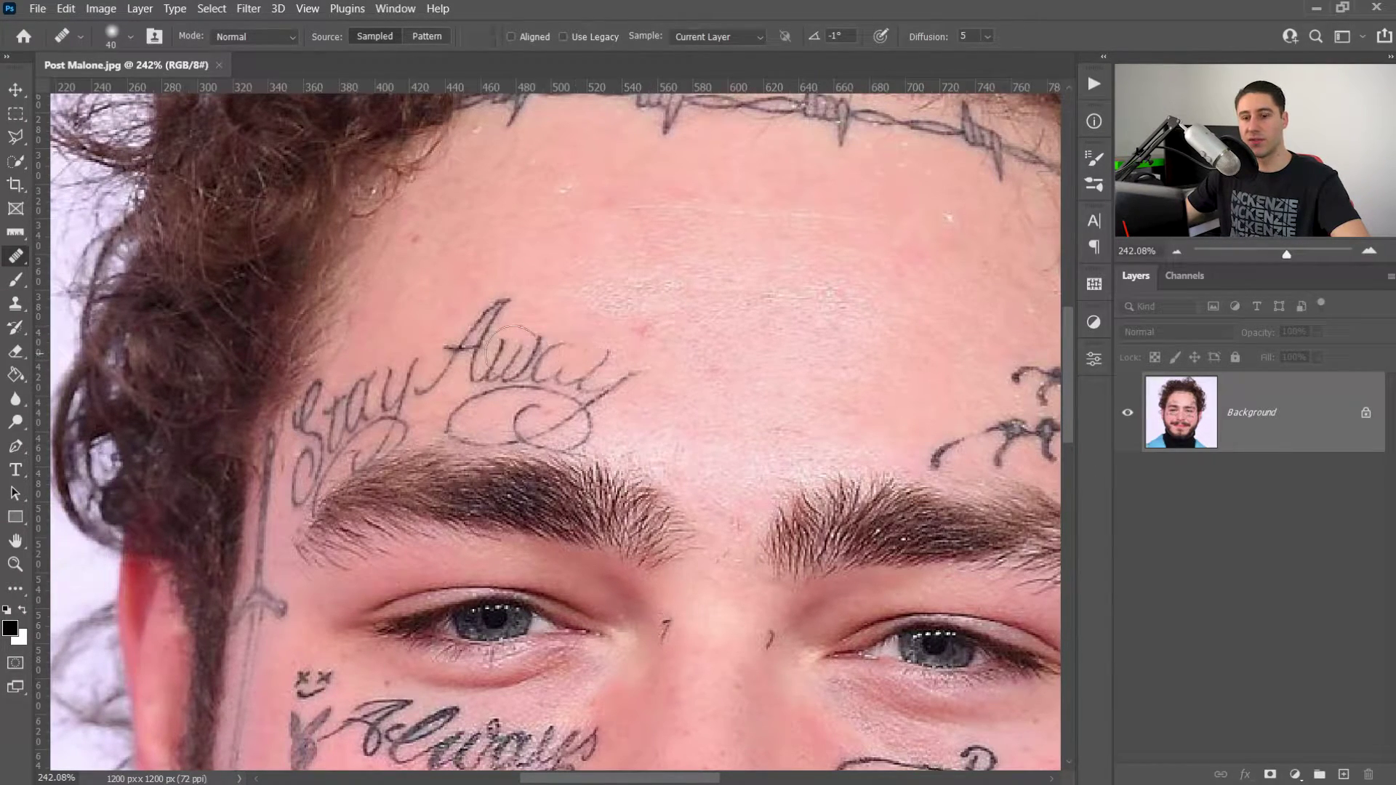
- Using the Spot Healing Brush Tool at 30 px, paint out the "Away" lettering on the forehead
right_click(22, 266)
left_click(116, 257)
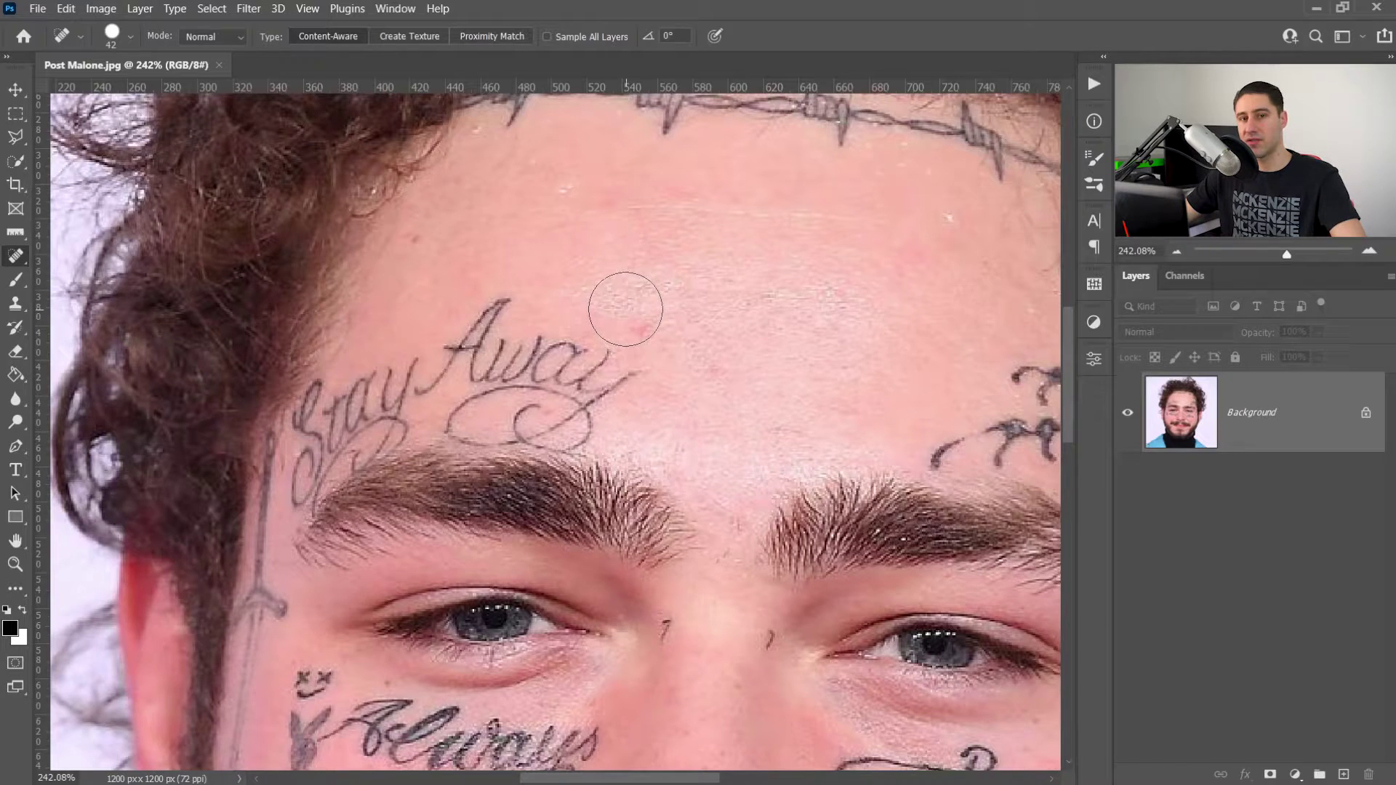
key("bracketleft")
key("bracketleft")
mouse_move(647, 360)
left_mouse_down()
mouse_move(579, 400)
mouse_move(607, 358)
mouse_move(542, 361)
mouse_move(558, 354)
mouse_move(553, 376)
mouse_move(529, 380)
mouse_move(488, 370)
mouse_move(499, 314)
mouse_move(434, 388)
mouse_move(467, 404)
mouse_move(470, 423)
mouse_move(585, 430)
mouse_move(529, 417)
mouse_move(540, 377)
mouse_move(581, 364)
left_mouse_up()
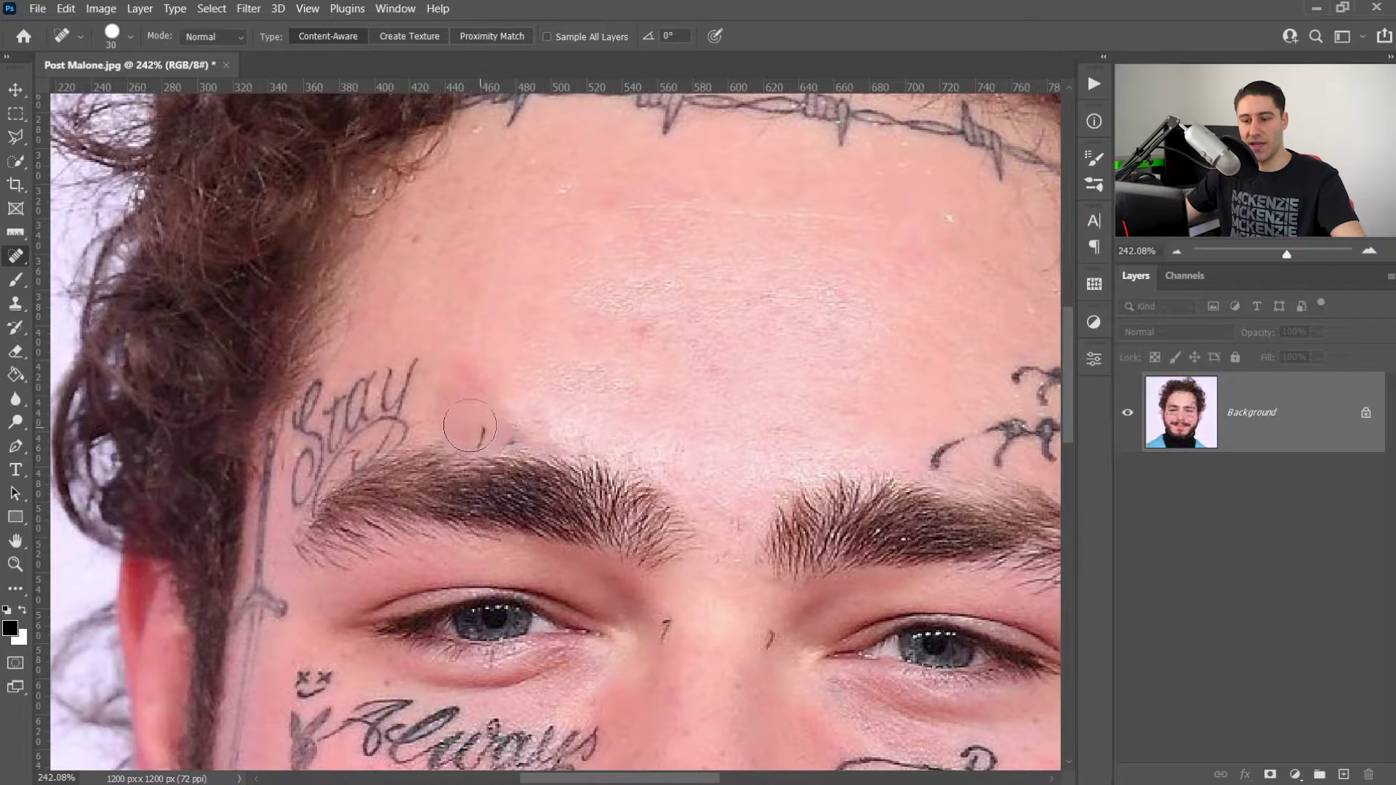
- Heal the marks left over from "Away" and paint out the "Stay" lettering beside the hairline
mouse_move(480, 428)
left_mouse_down()
mouse_move(518, 423)
mouse_move(514, 409)
mouse_move(456, 396)
mouse_move(480, 440)
left_mouse_up()
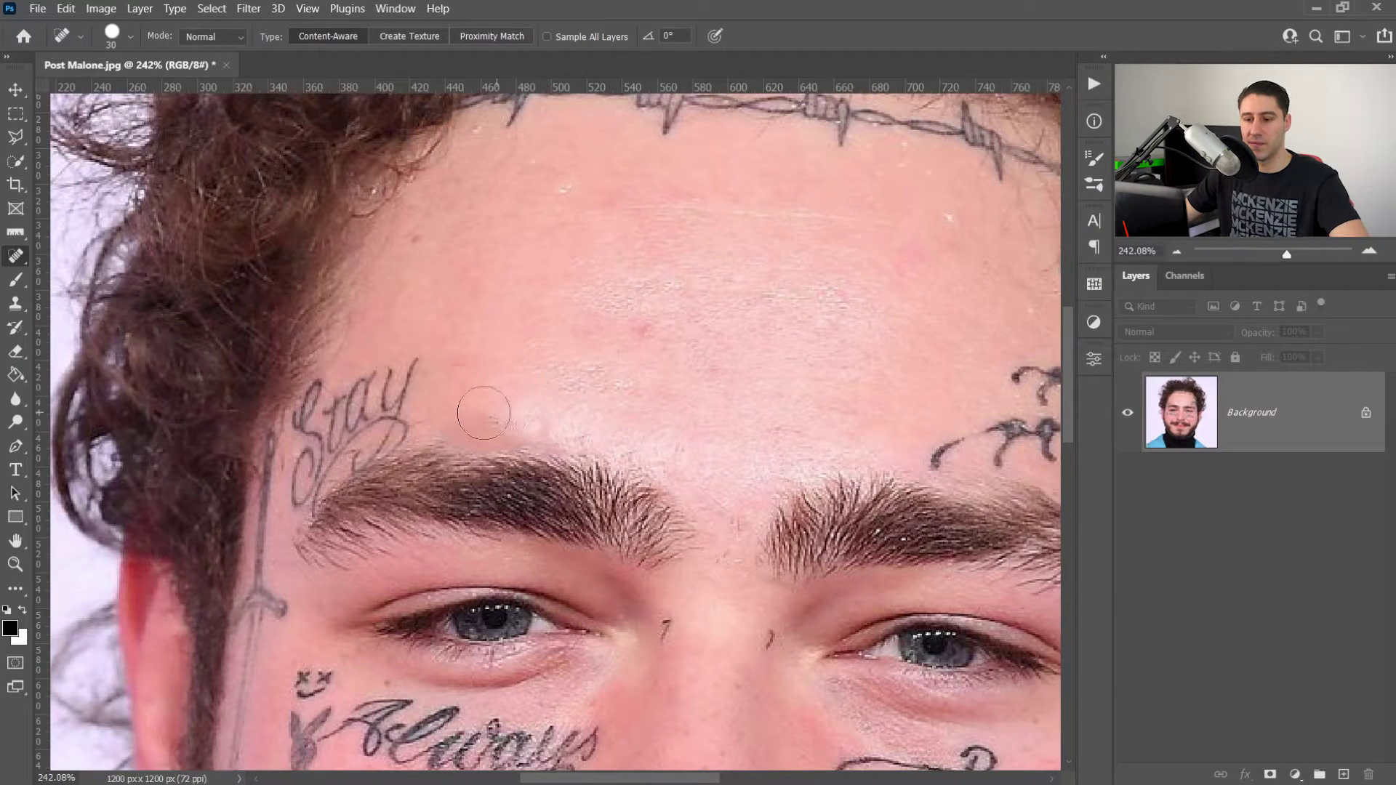
left_click_drag(478, 412, 511, 414)
left_click_drag(536, 494, 757, 445)
mouse_move(626, 326)
left_mouse_down()
mouse_move(635, 321)
mouse_move(633, 342)
mouse_move(585, 392)
mouse_move(575, 389)
mouse_move(593, 331)
mouse_move(542, 360)
mouse_move(518, 445)
mouse_move(578, 389)
mouse_move(560, 404)
left_mouse_up()
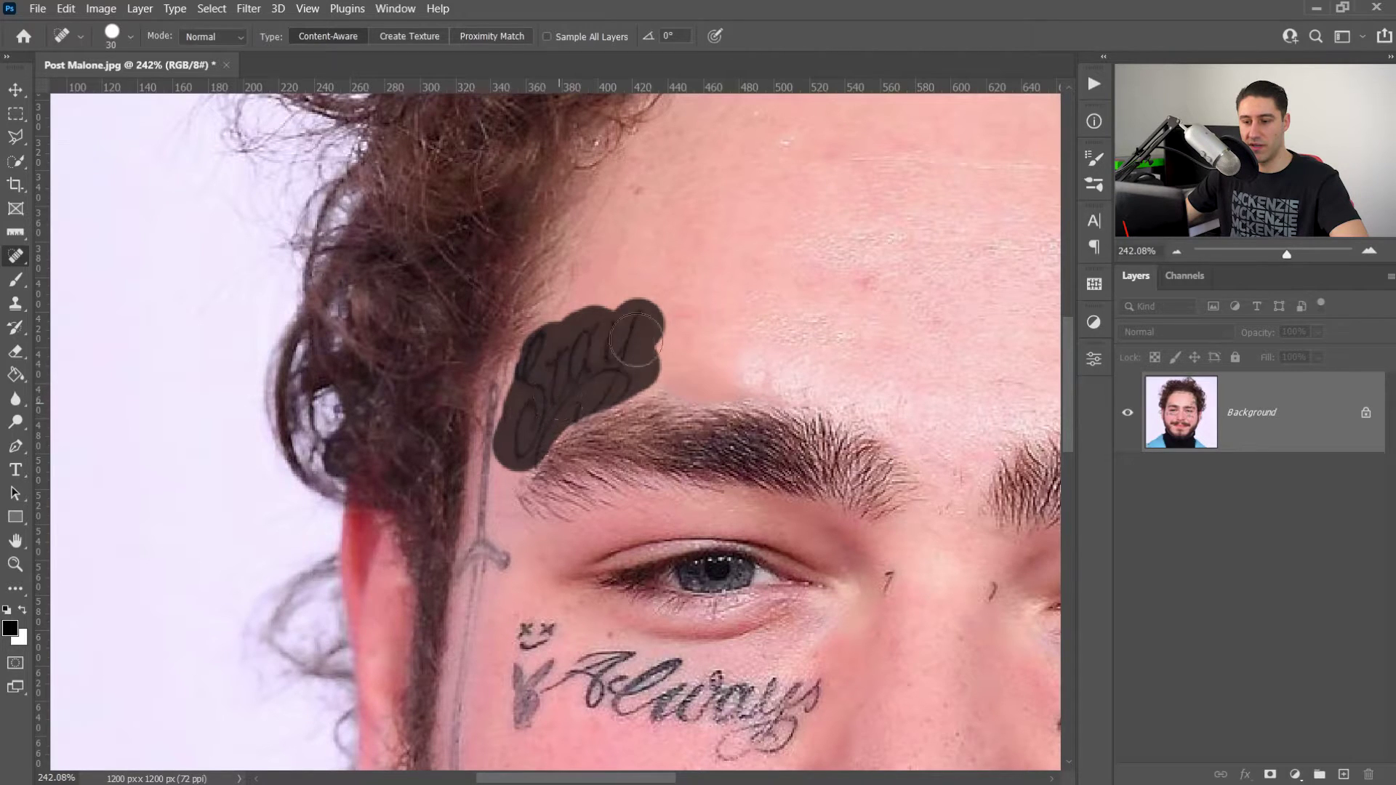
- Clean up the smudges and discoloured spots along the outer edge of the eyebrow with a 9 px Spot Healing Brush
scroll(471, 481, "up", 5)
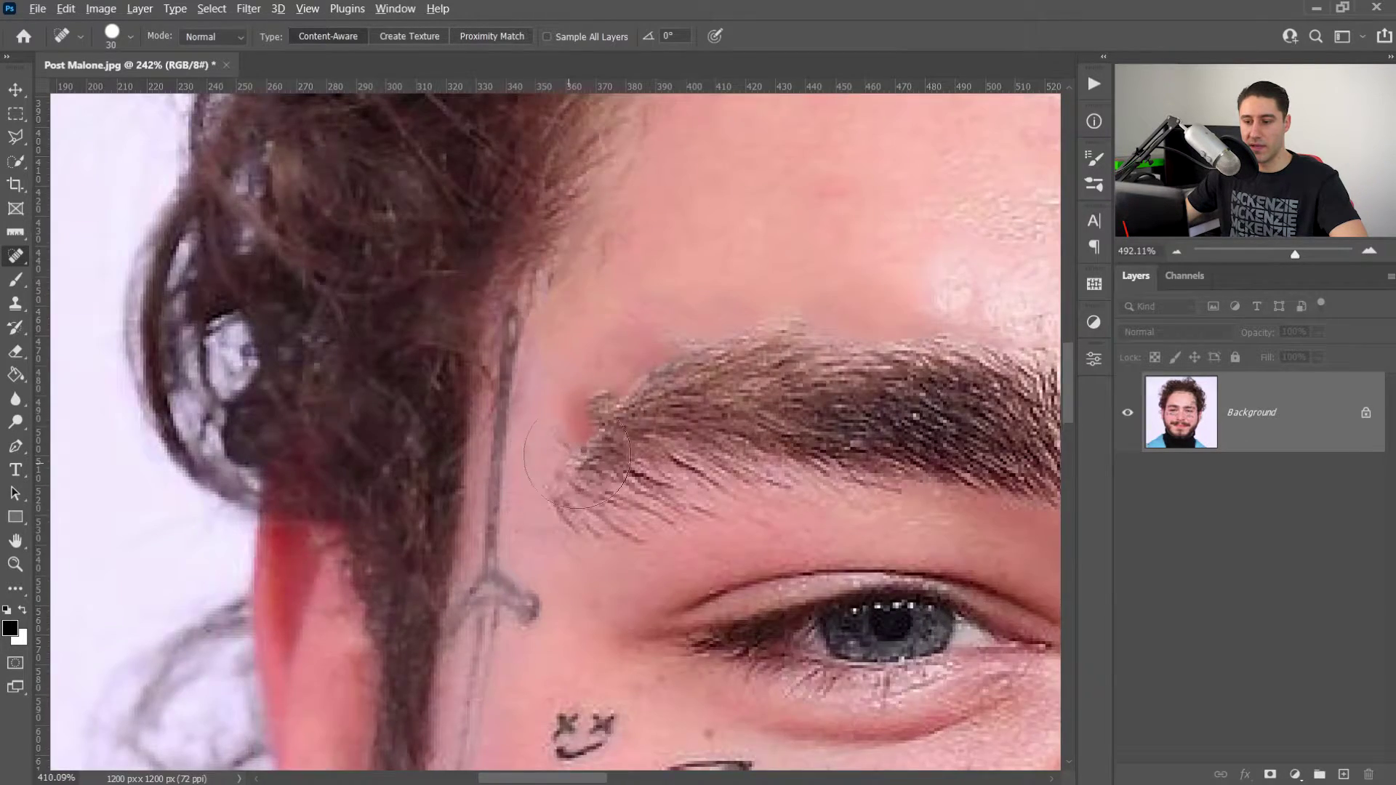
mouse_move(591, 316)
left_mouse_down()
mouse_move(537, 328)
mouse_move(621, 320)
mouse_move(553, 430)
mouse_move(665, 298)
mouse_move(747, 267)
left_mouse_up()
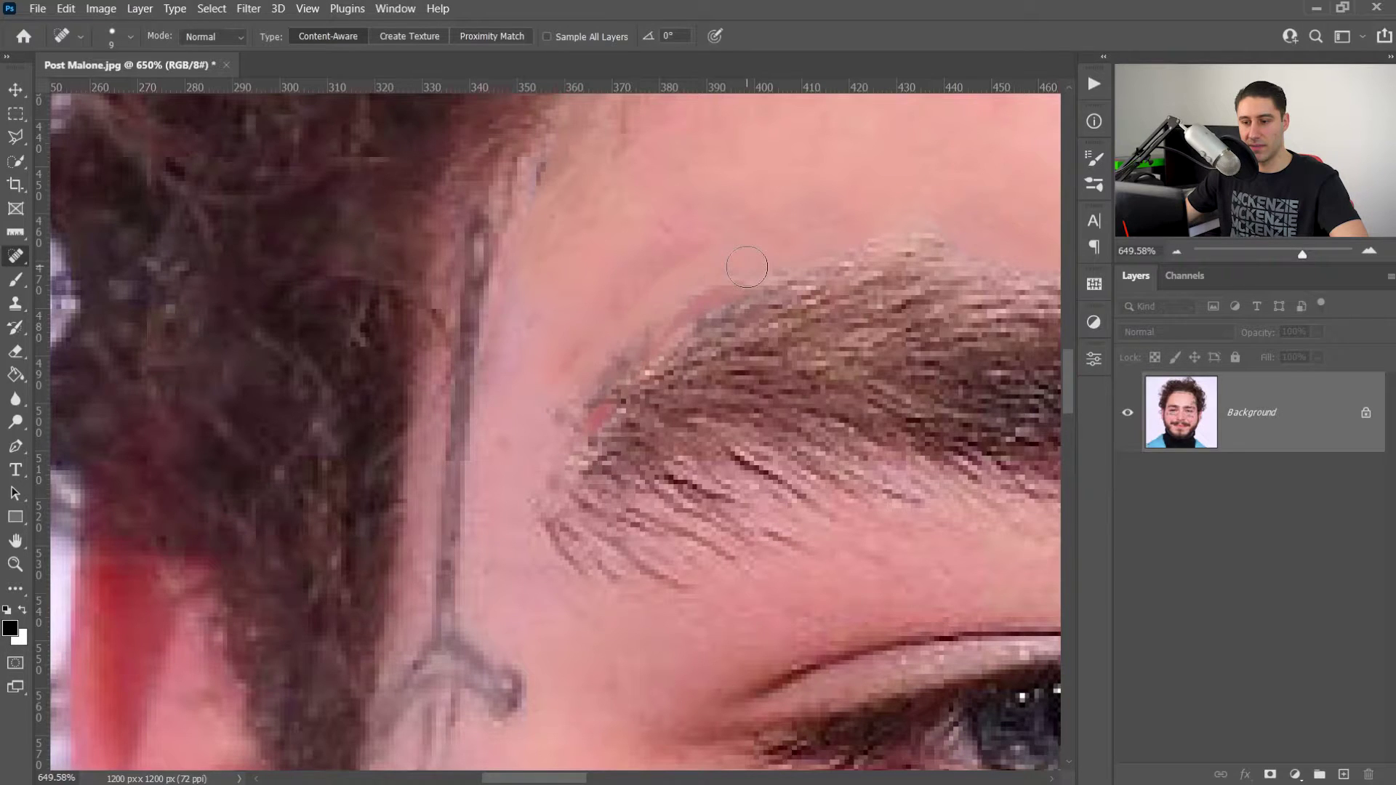
left_click(606, 412)
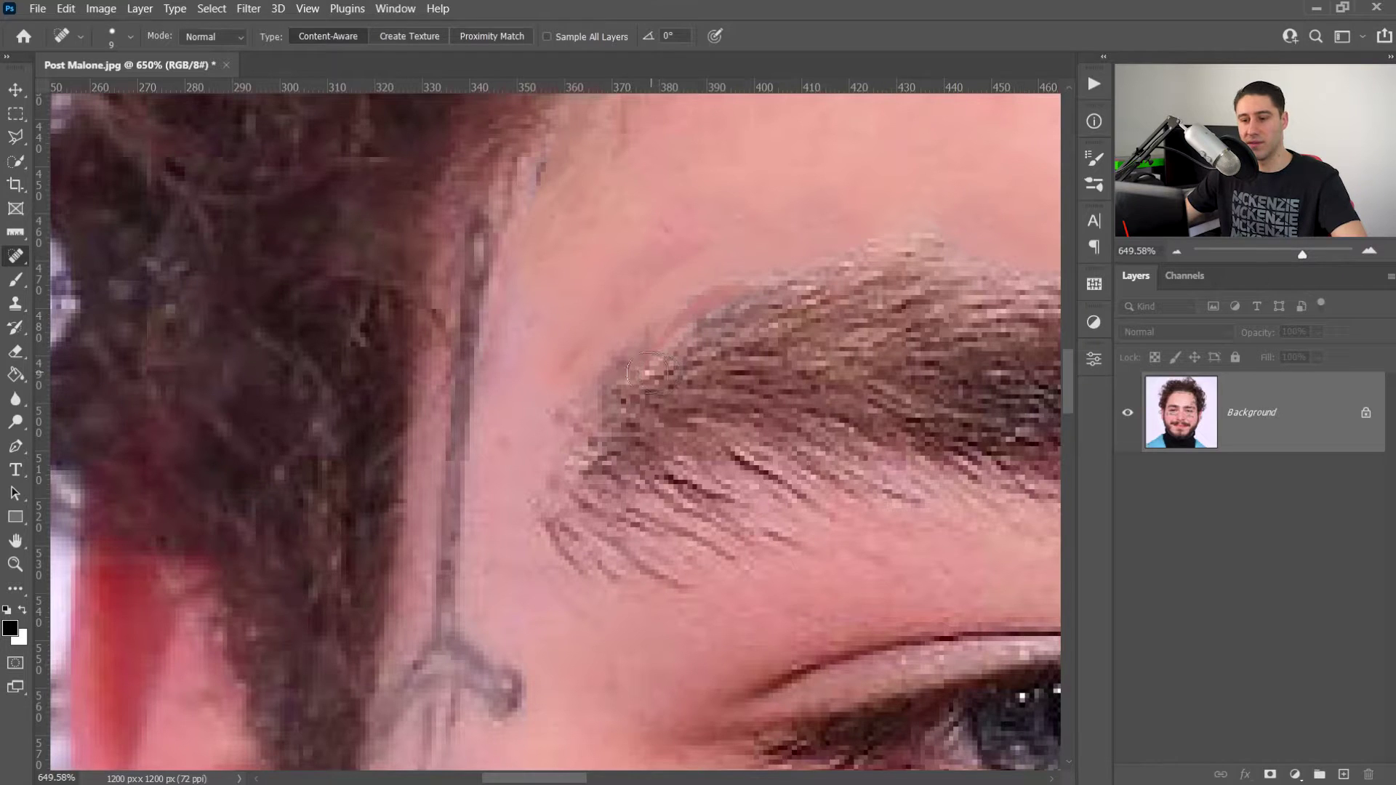
mouse_move(648, 373)
left_mouse_down()
mouse_move(719, 313)
mouse_move(791, 289)
left_mouse_up()
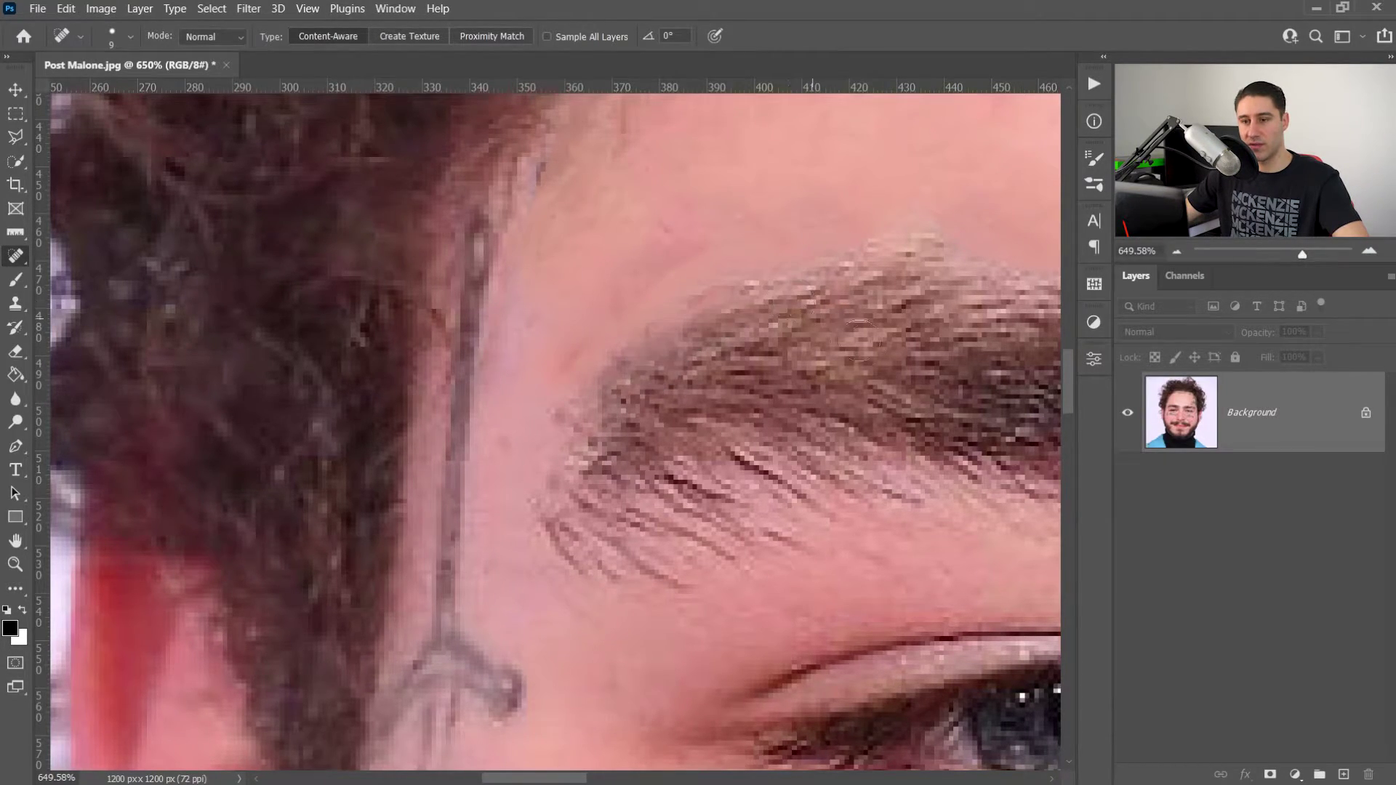
scroll(698, 363, "down", 2)
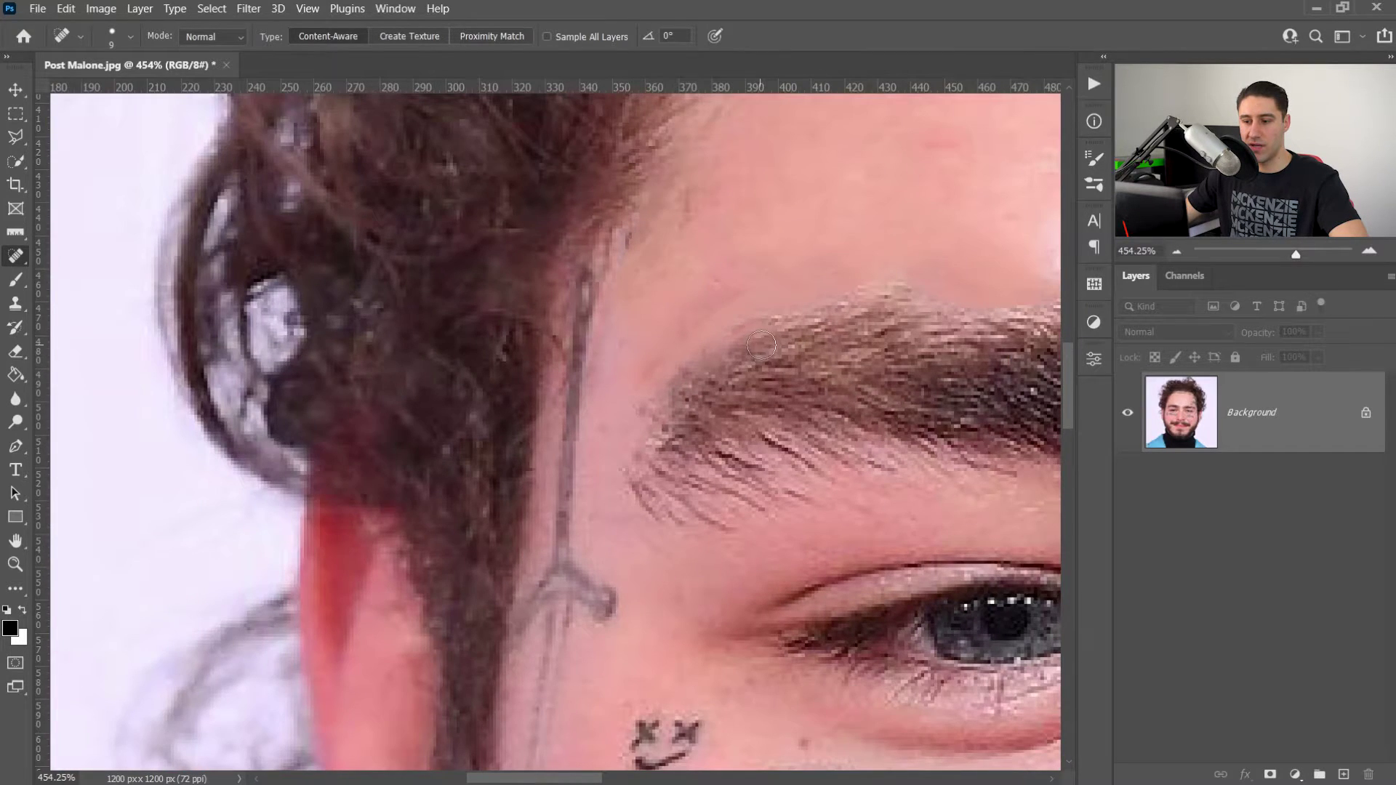
left_click_drag(743, 293, 636, 380)
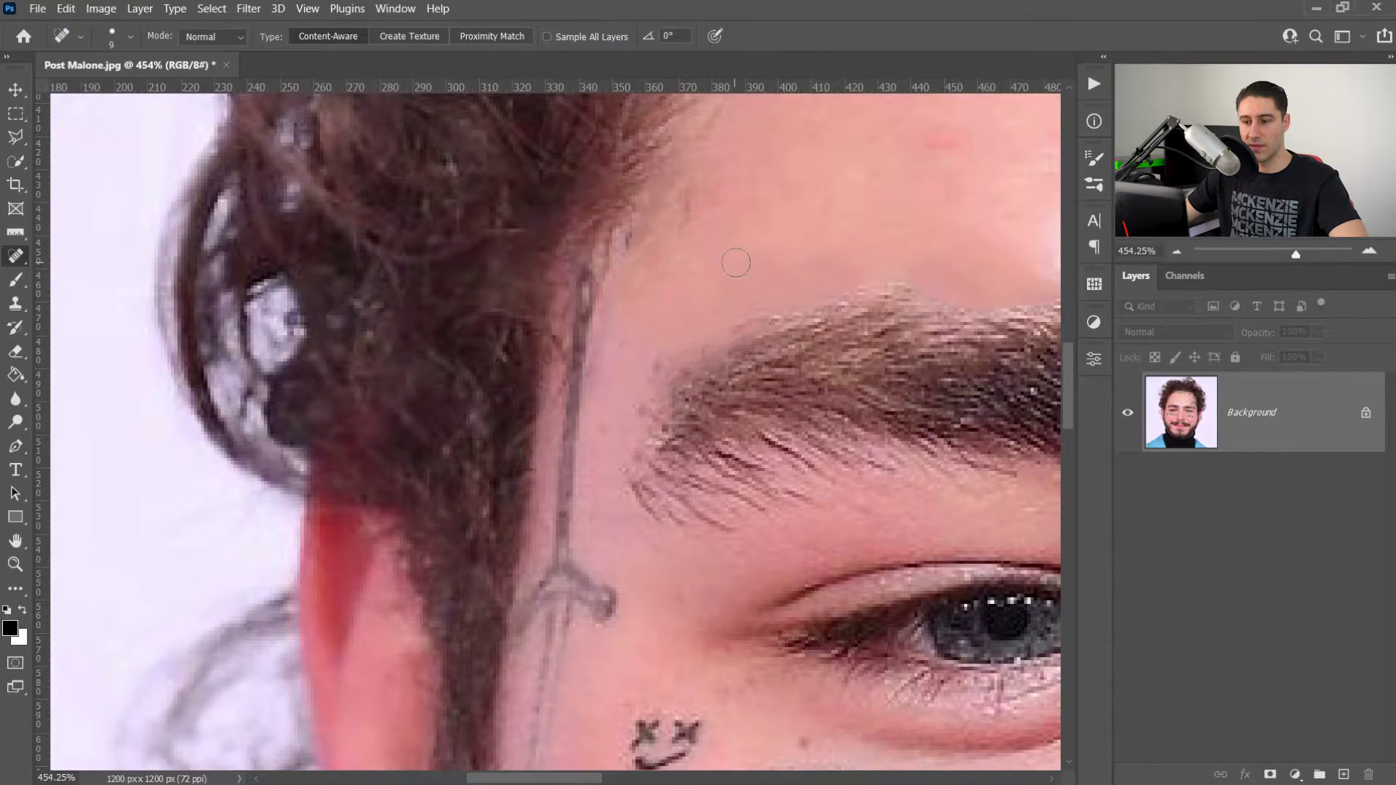
scroll(793, 445, "down", 2)
left_click_drag(730, 376, 628, 412)
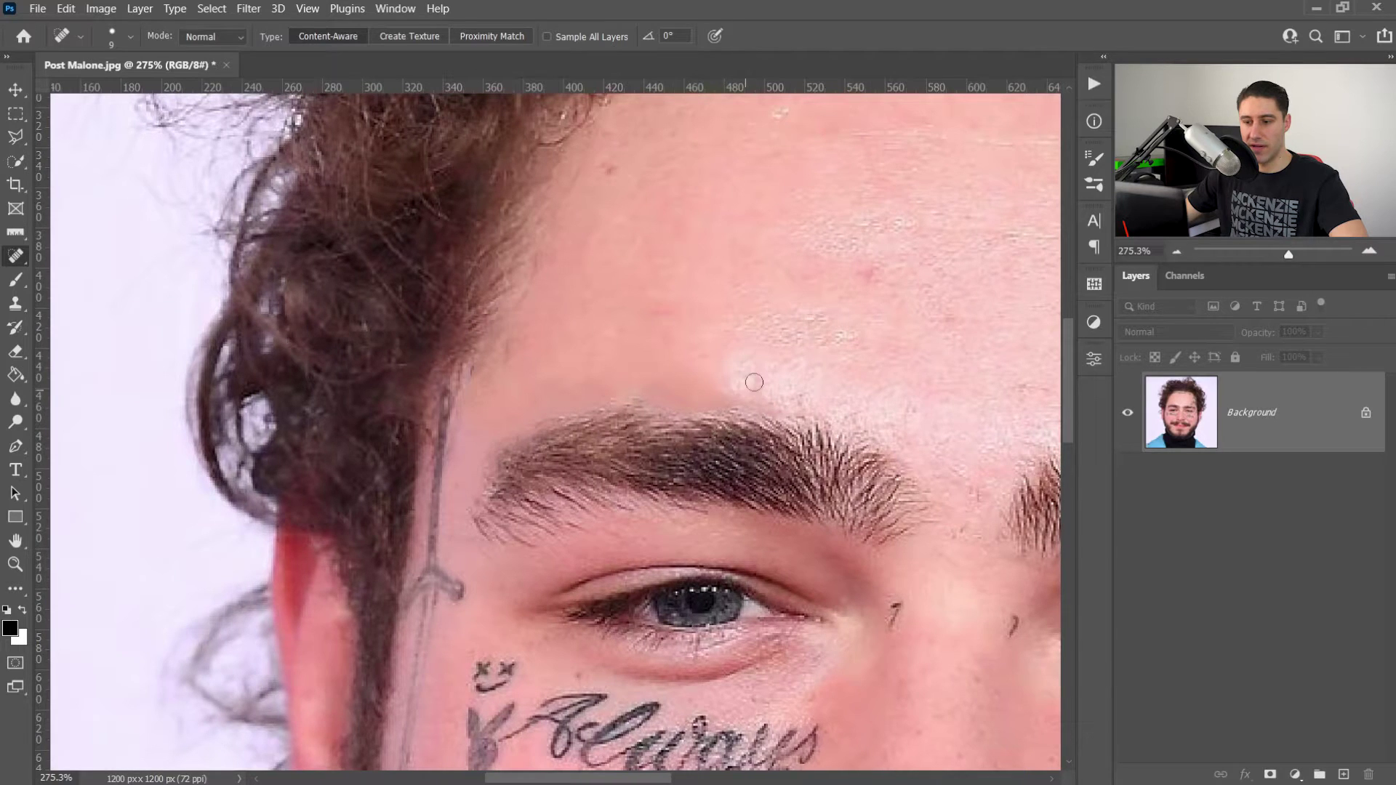
scroll(727, 393, "down", 1)
scroll(512, 391, "up", 4)
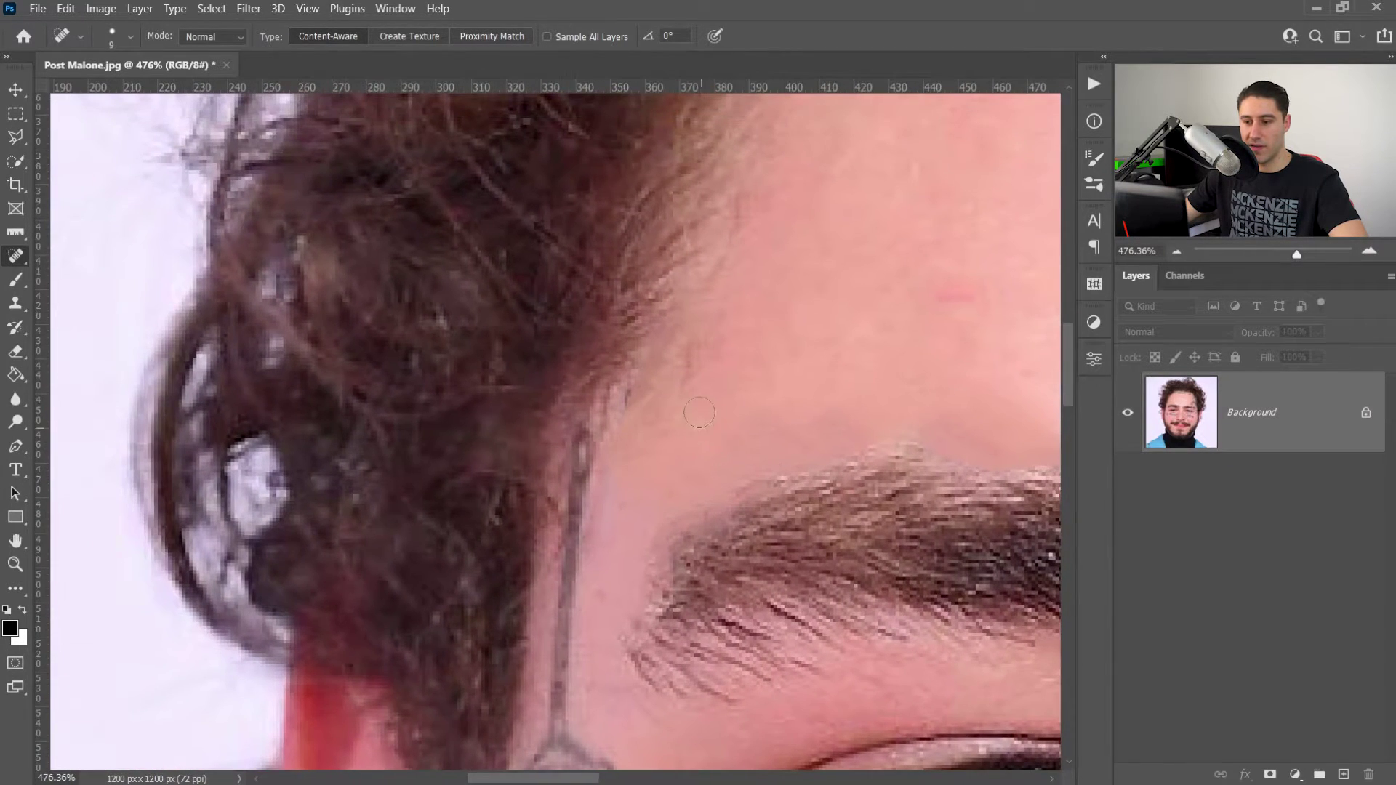
- Enlarge the Spot Healing Brush to 14 px and remove the upper part of the line tattoo along the temple
right_click(702, 409, "alt")
mouse_move(597, 472)
left_mouse_down()
mouse_move(647, 229)
mouse_move(624, 266)
mouse_move(609, 476)
mouse_move(642, 523)
mouse_move(623, 547)
mouse_move(586, 538)
mouse_move(619, 447)
mouse_move(625, 352)
mouse_move(613, 514)
left_mouse_up()
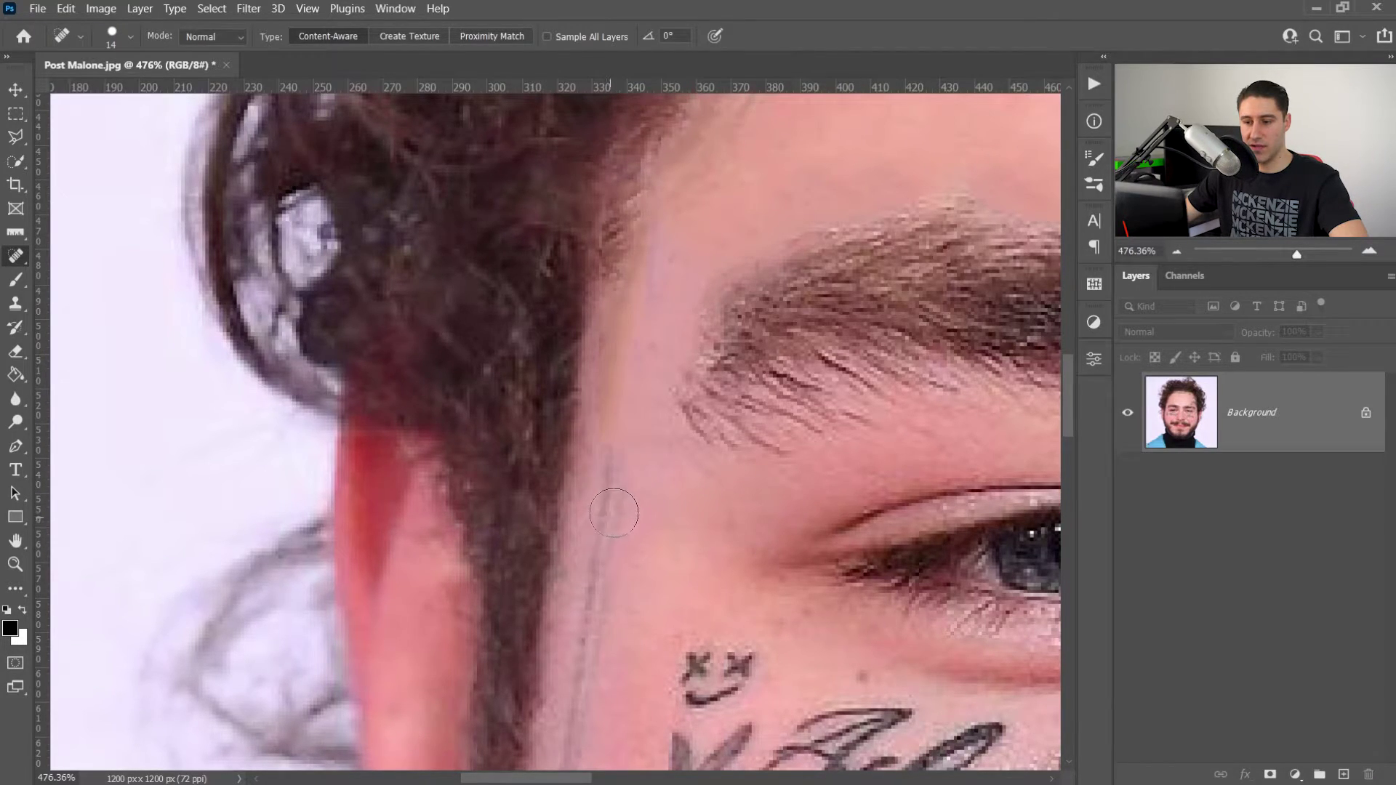
left_click_drag(743, 545, 851, 322)
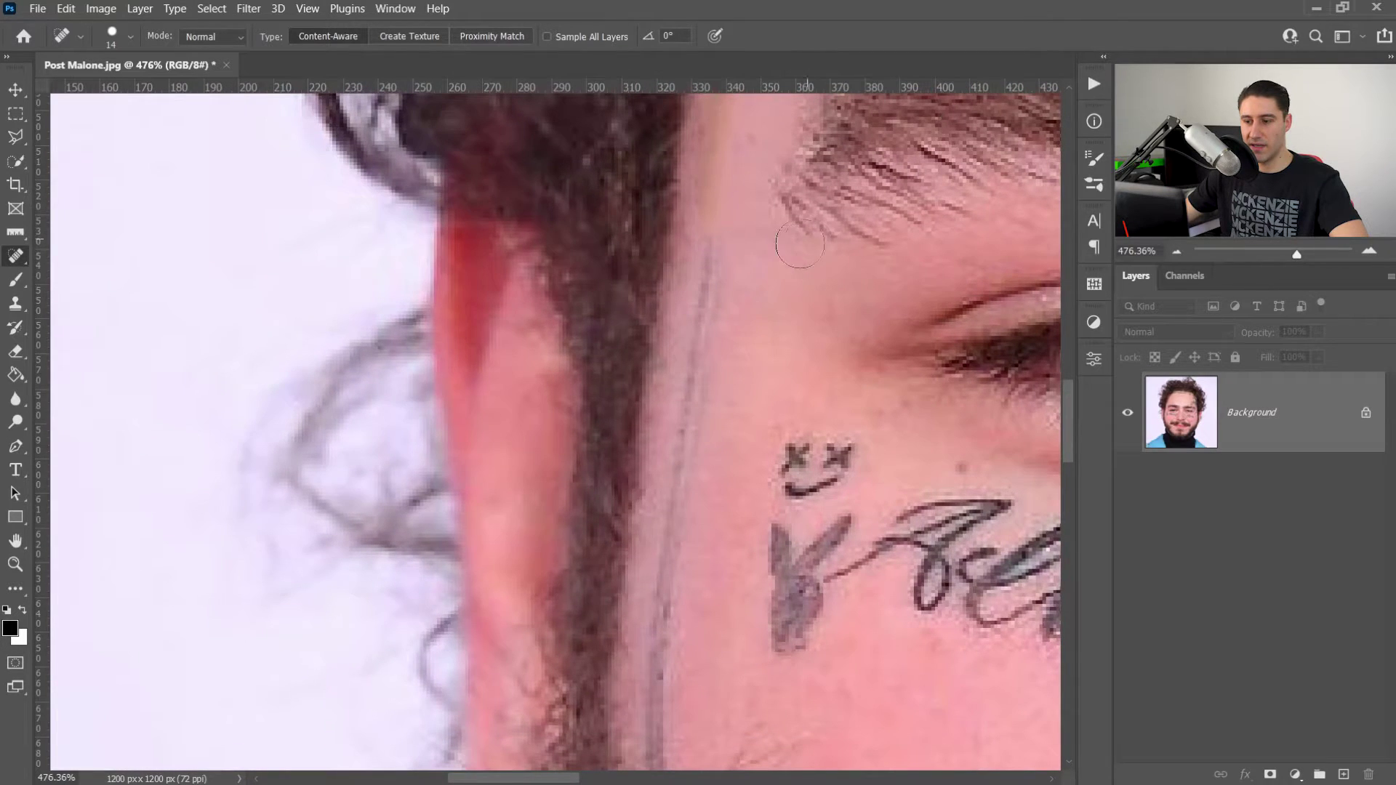
left_click_drag(740, 428, 653, 646)
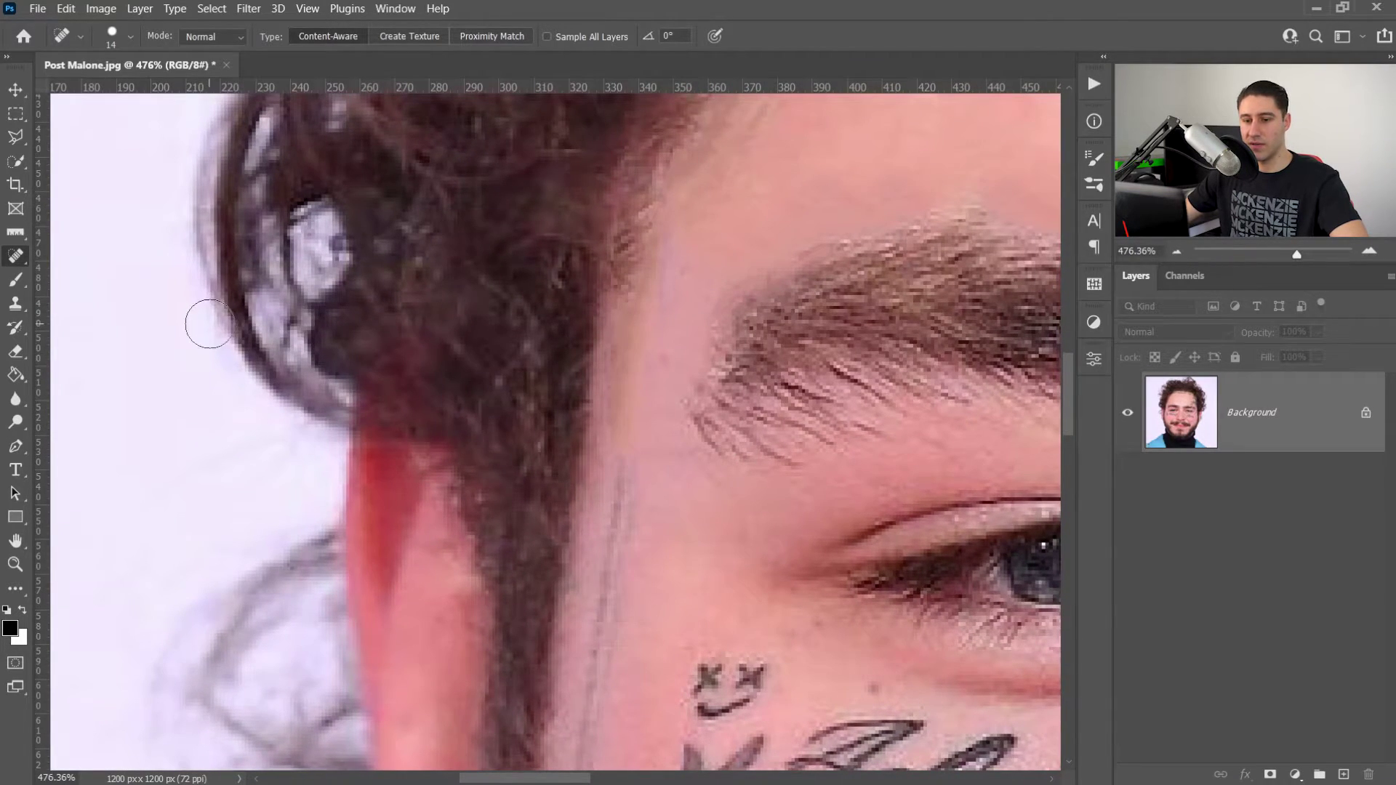
- Using the Healing Brush Tool at 12 px, blend the discoloured temple patch with clean skin sampled beside the eyebrow
right_click(15, 255)
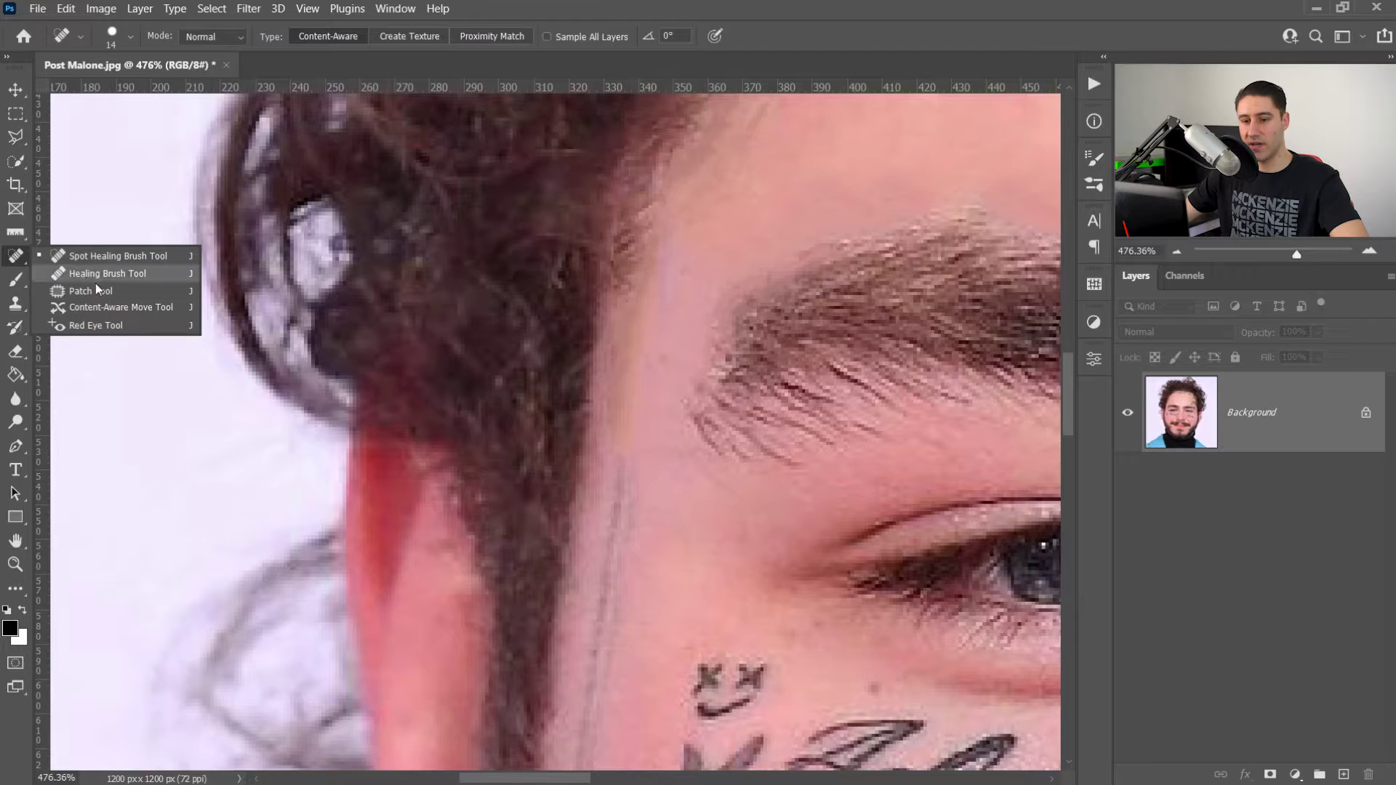
left_click(103, 273)
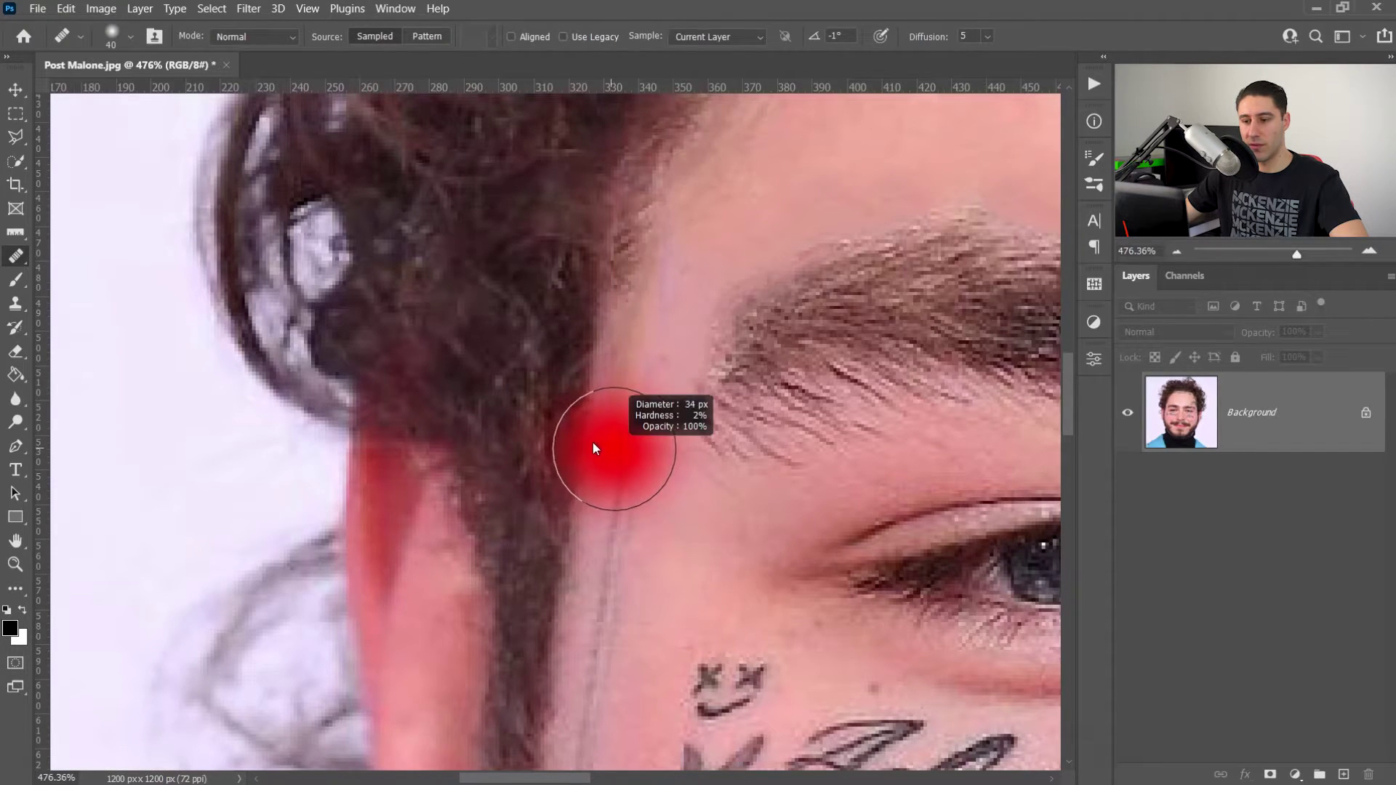
mouse_move(594, 445)
left_mouse_down()
mouse_move(541, 425)
mouse_move(591, 434)
left_mouse_up()
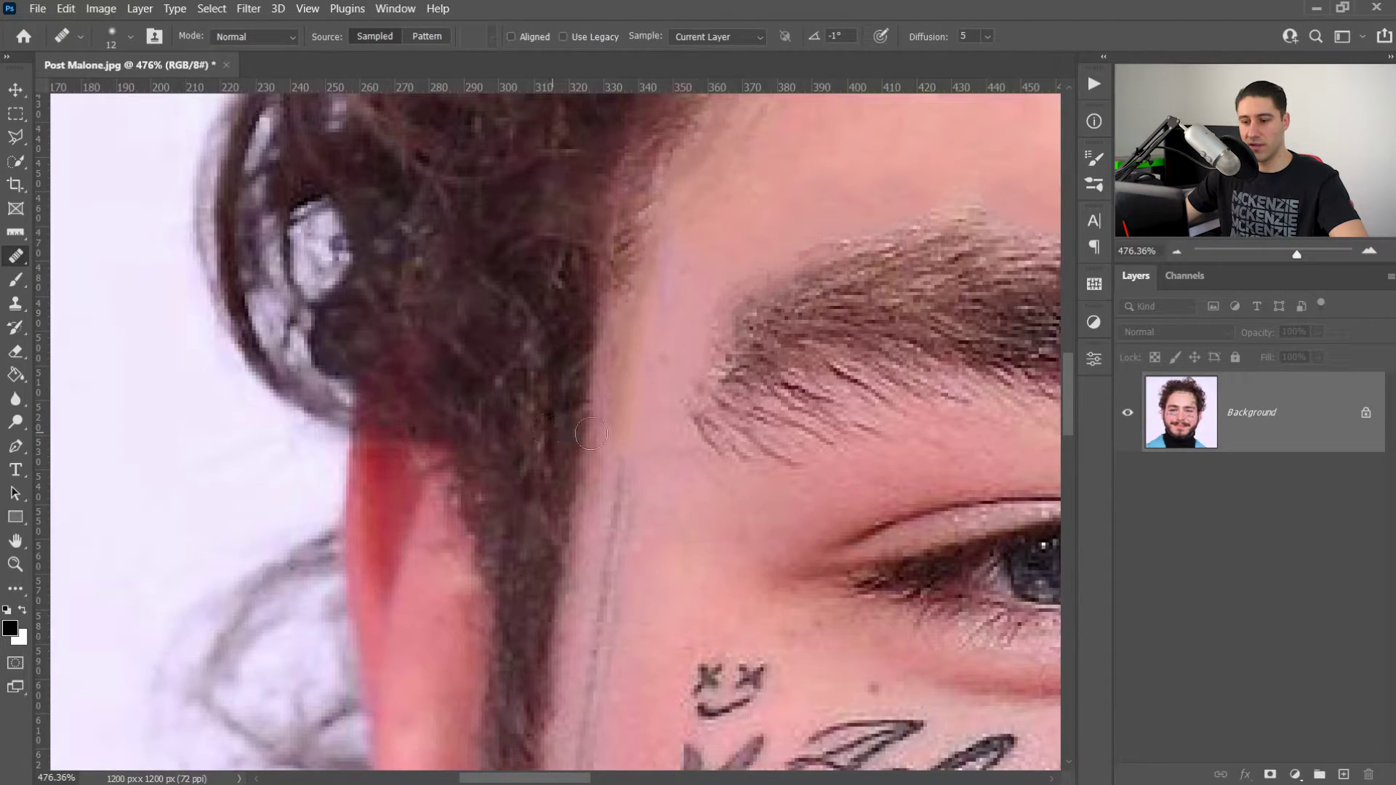
left_click(679, 300, "alt")
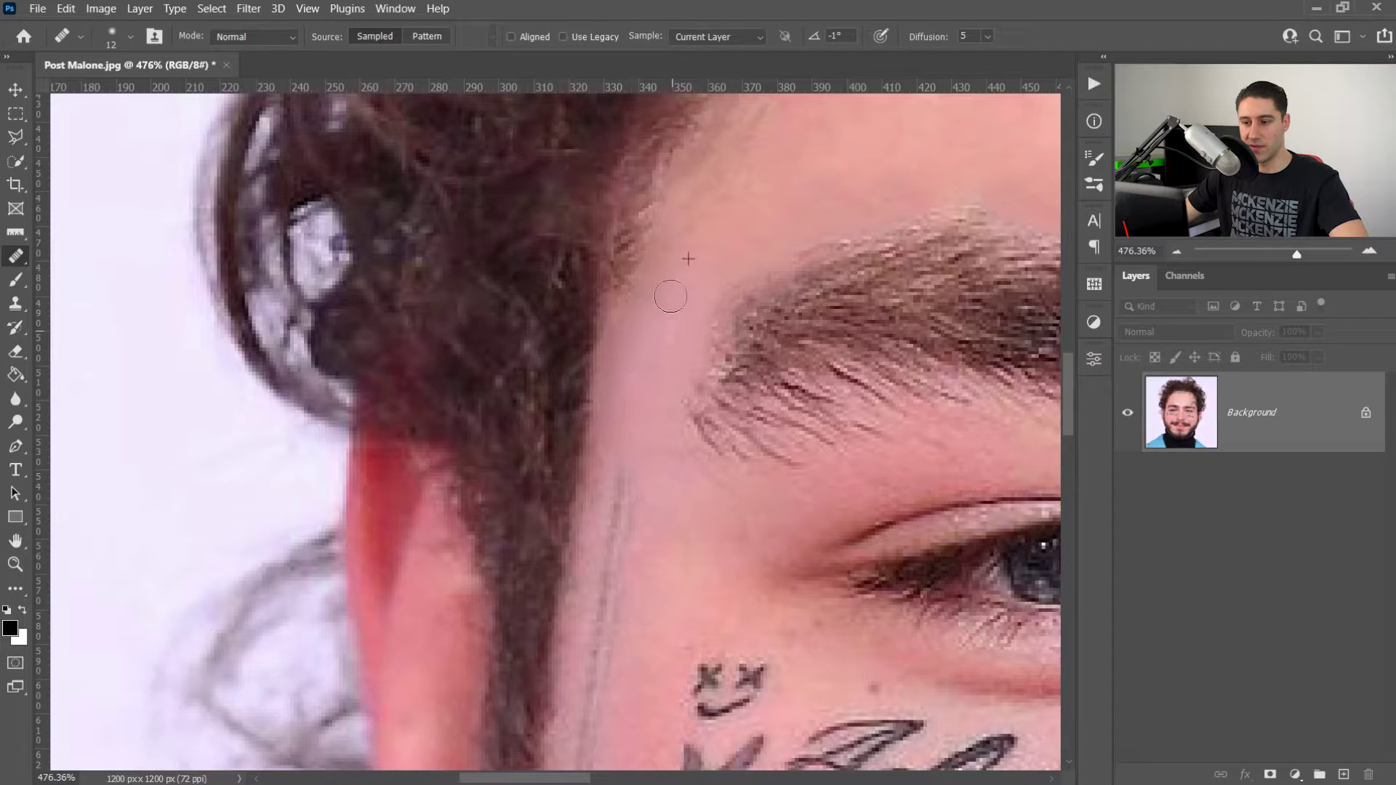
scroll(619, 282, "down", 5)
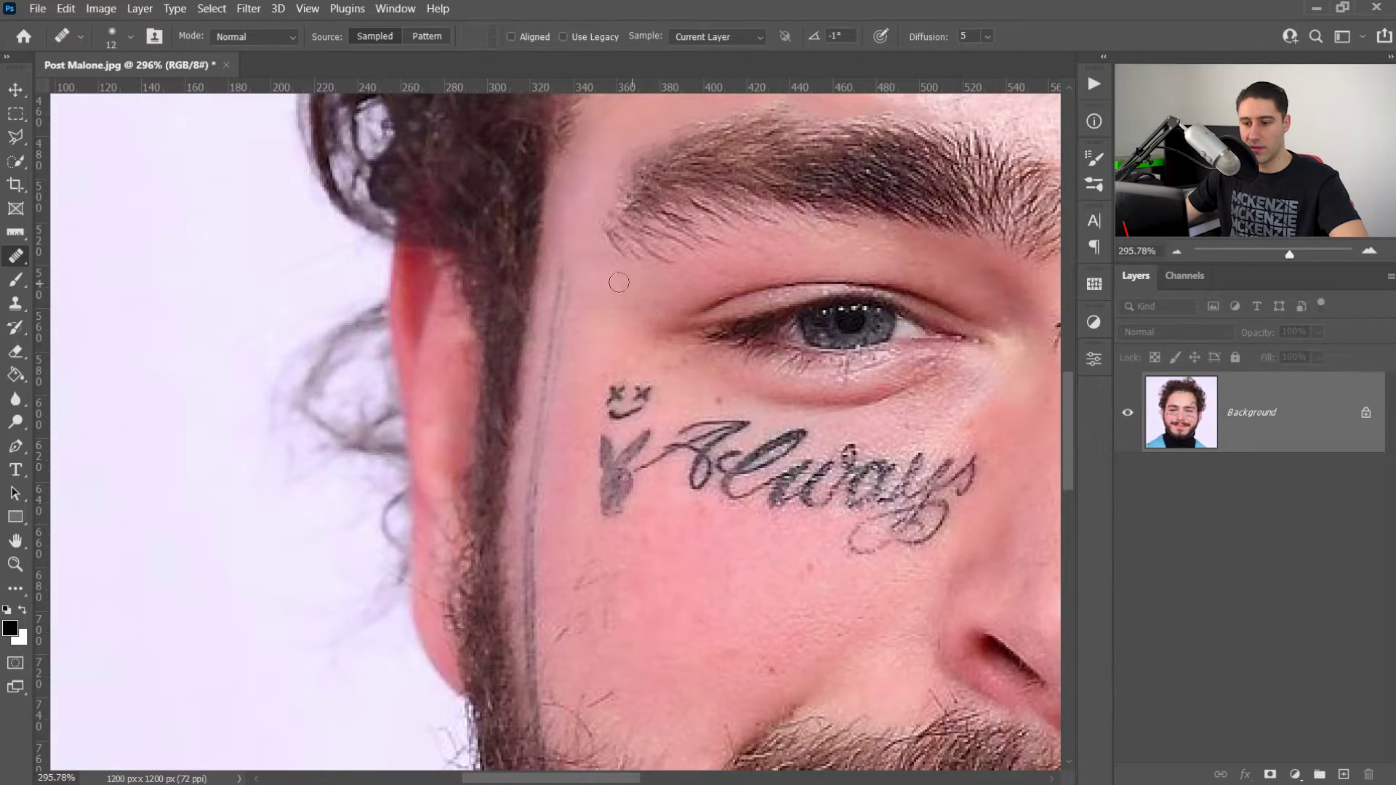
- Heal the upper end of the remaining temple line with the 12 px Healing Brush, using skin sampled beside the line
scroll(619, 282, "up", 3)
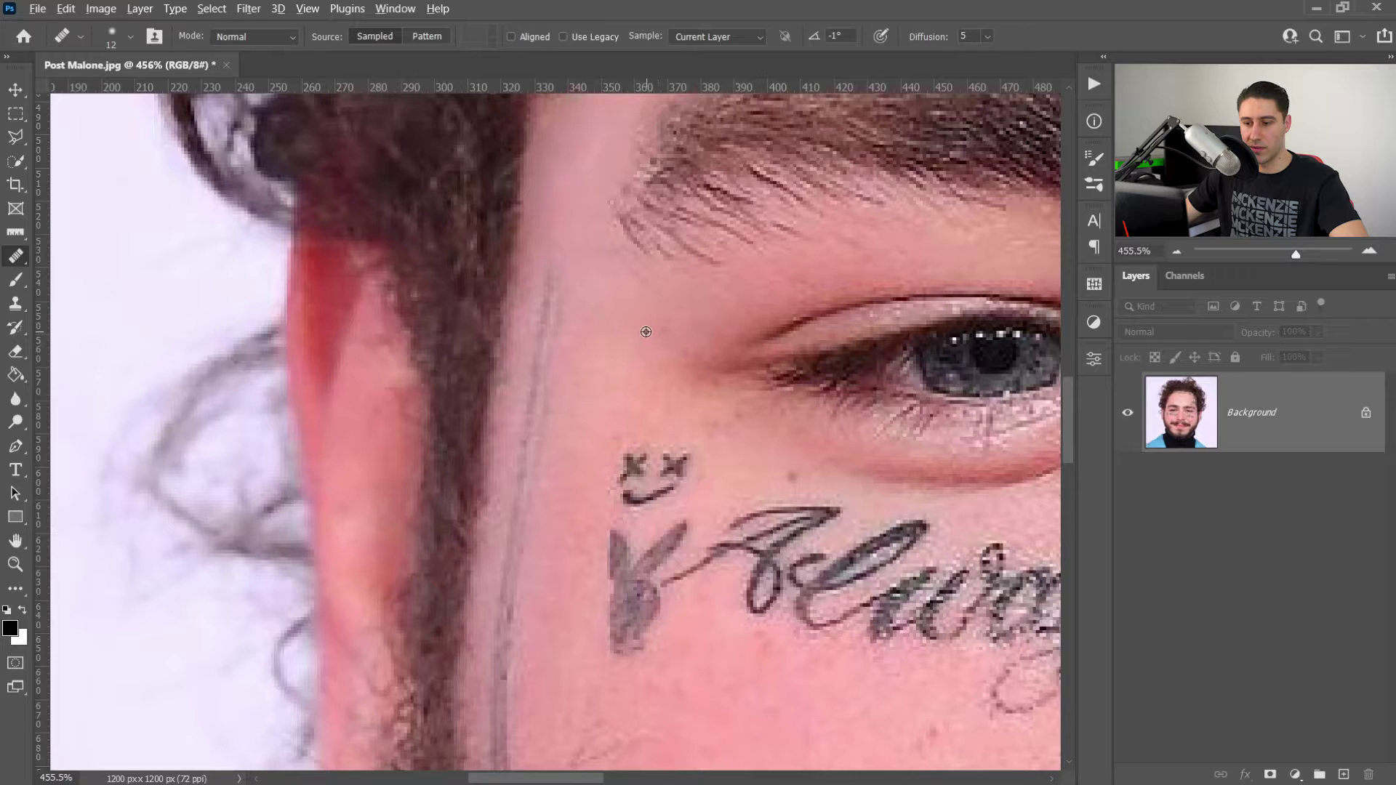
mouse_move(560, 291)
left_mouse_down()
mouse_move(558, 276)
mouse_move(552, 383)
left_mouse_up()
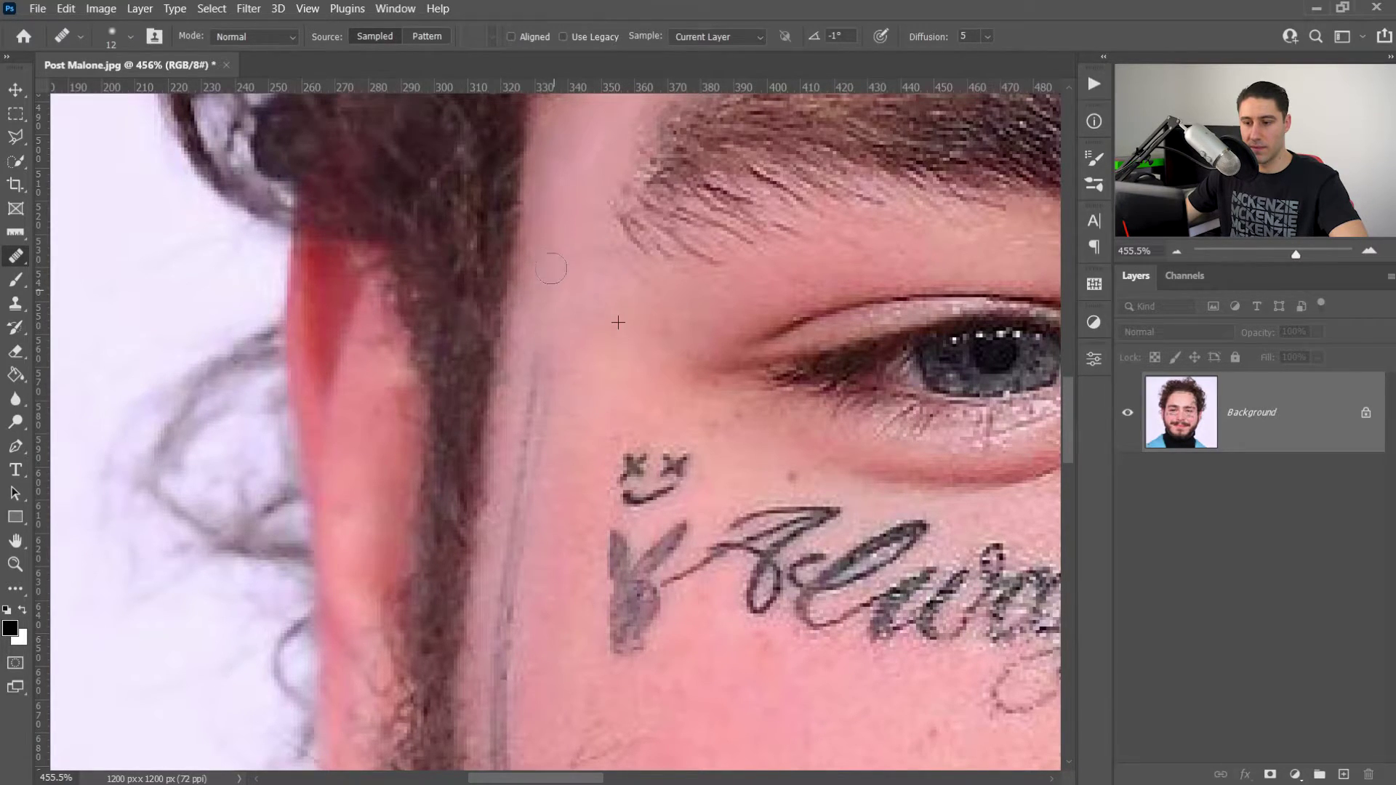
left_click_drag(551, 268, 553, 388)
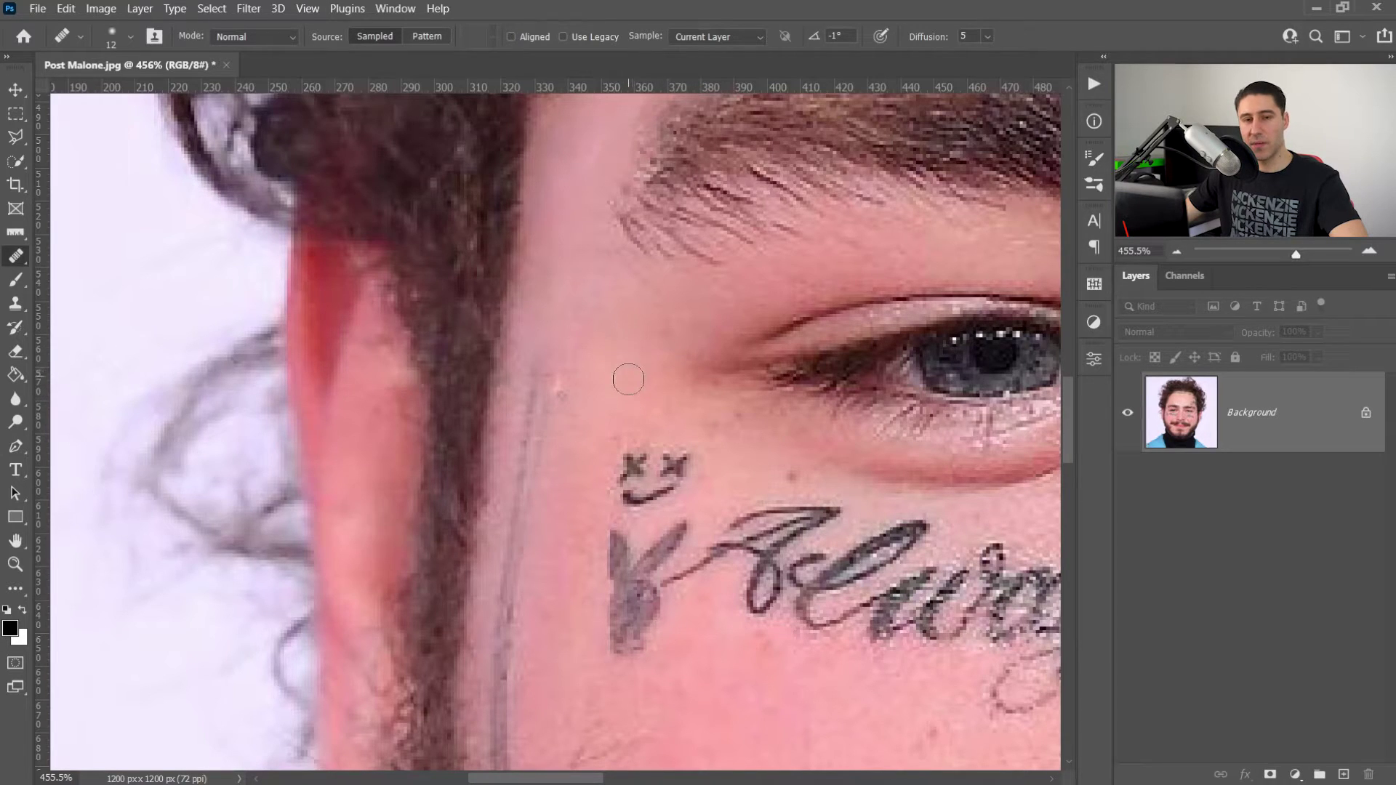
- Reduce the Healing Brush to 9 px and remove the rest of the line tattoo along the sideburn down to the beard
right_click(588, 404, "alt")
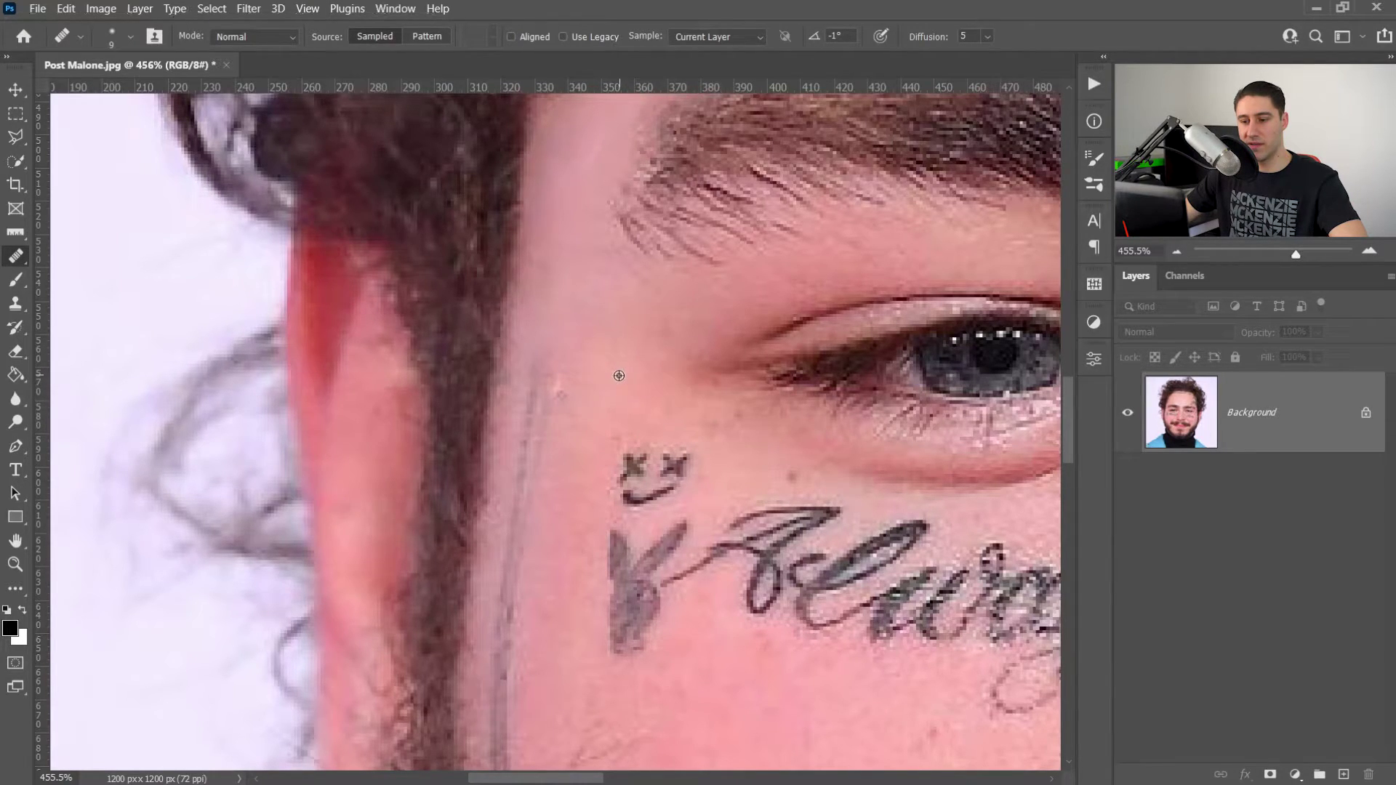
left_click_drag(544, 361, 537, 429)
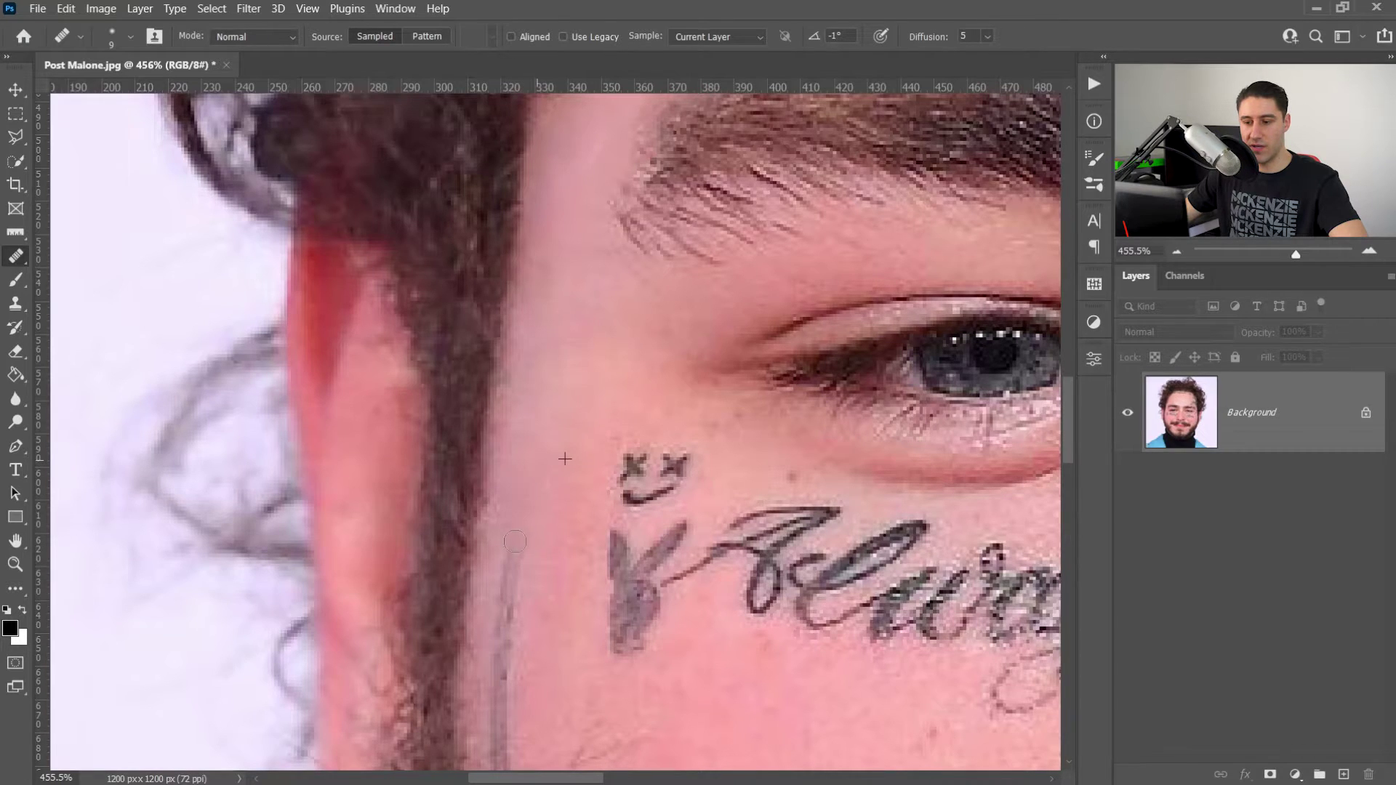
mouse_move(618, 354)
left_mouse_down()
mouse_move(509, 268)
mouse_move(528, 292)
mouse_move(491, 361)
mouse_move(498, 340)
mouse_move(518, 365)
mouse_move(496, 385)
mouse_move(513, 378)
mouse_move(500, 456)
mouse_move(511, 469)
mouse_move(528, 341)
mouse_move(503, 468)
mouse_move(507, 608)
left_mouse_up()
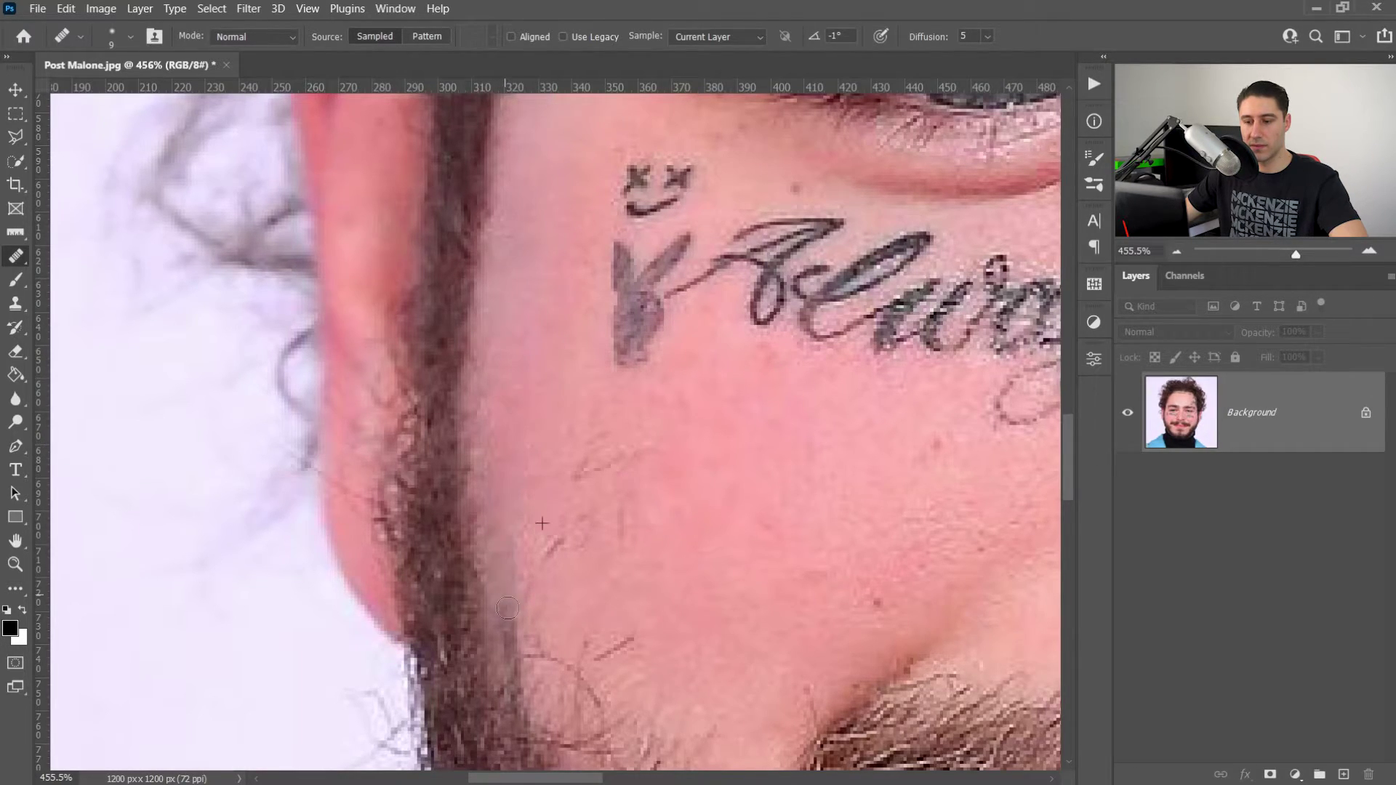
scroll(522, 433, "down", 5)
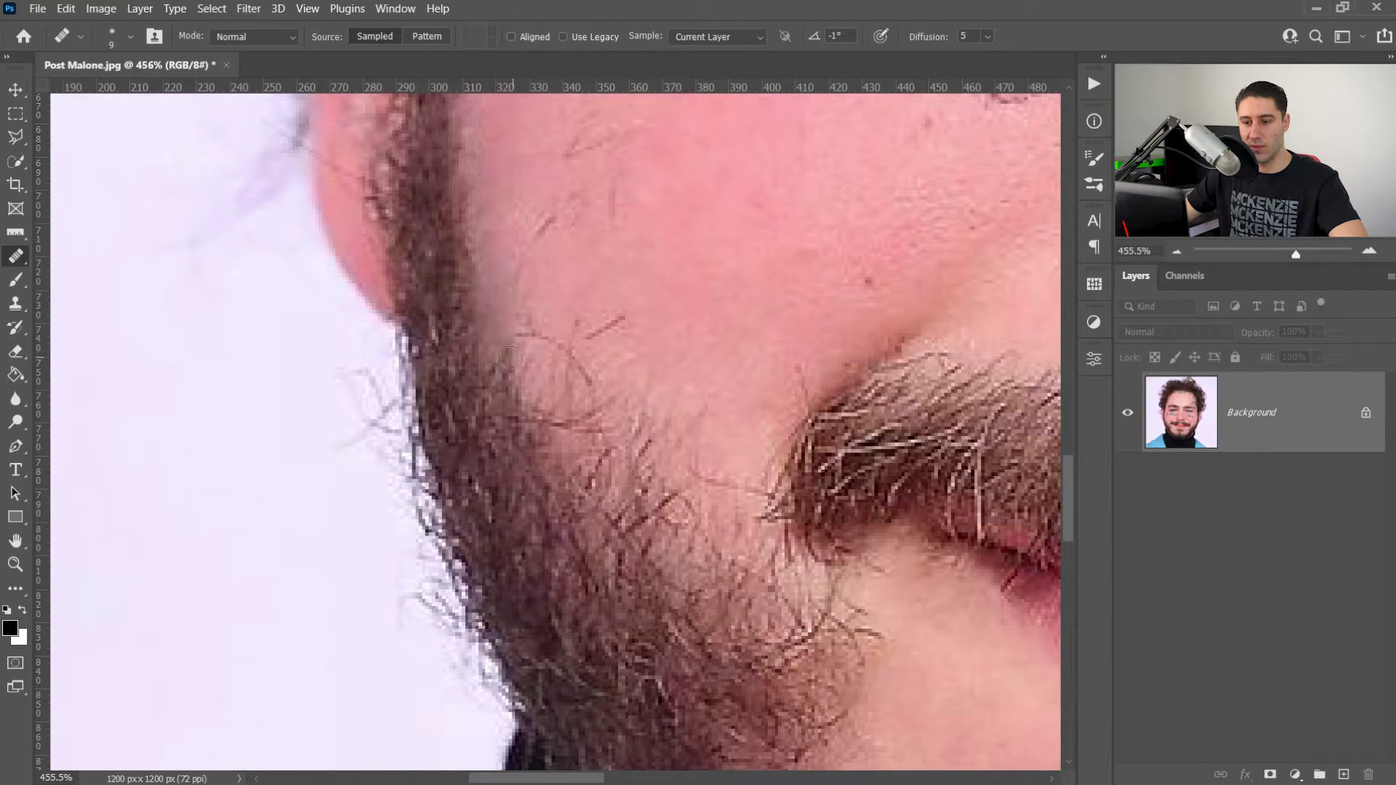
- With the Spot Healing Brush at 14 px, paint out the smiley, the bunny and the "Always" lettering under the eye
scroll(688, 414, "up", 2)
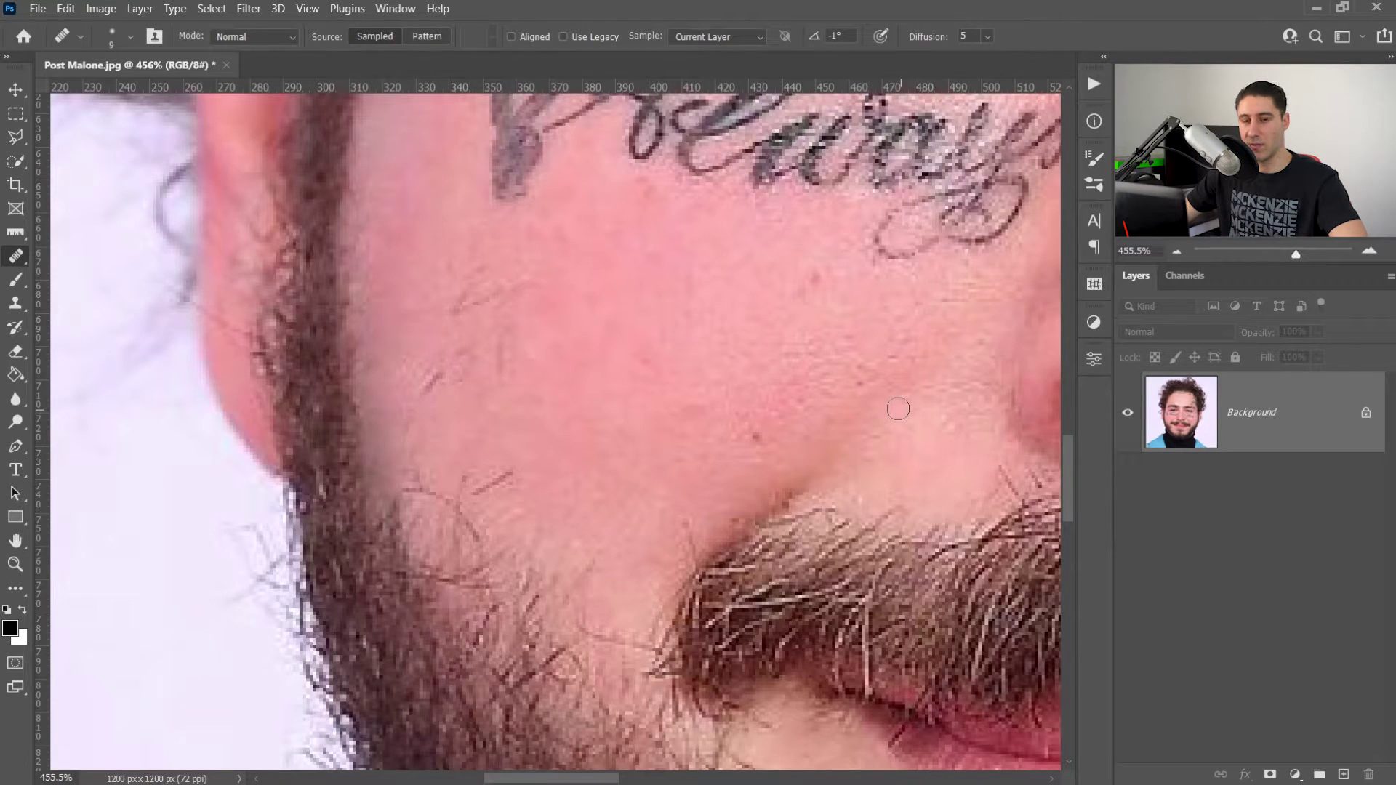
left_click_drag(757, 427, 689, 519)
left_click_drag(733, 363, 654, 487)
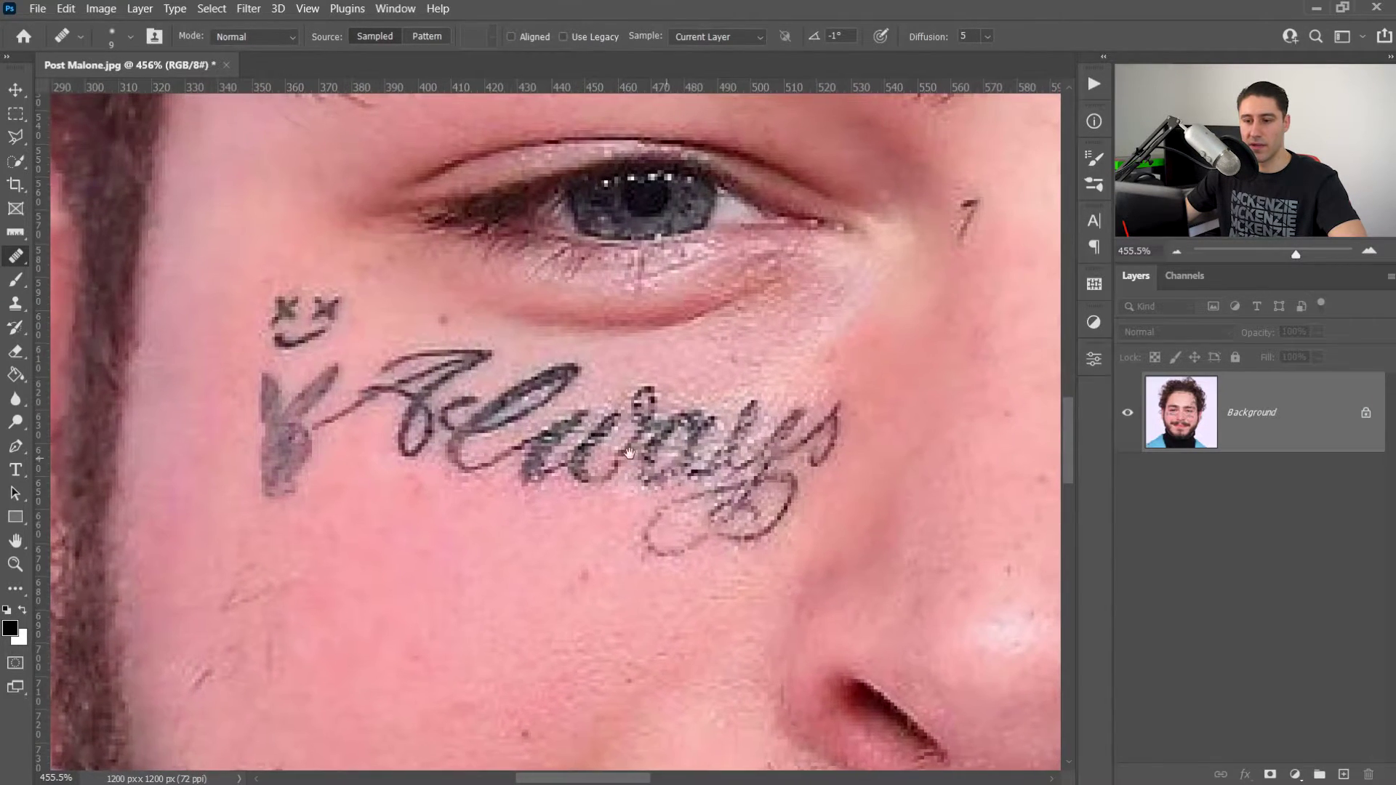
right_click(16, 256)
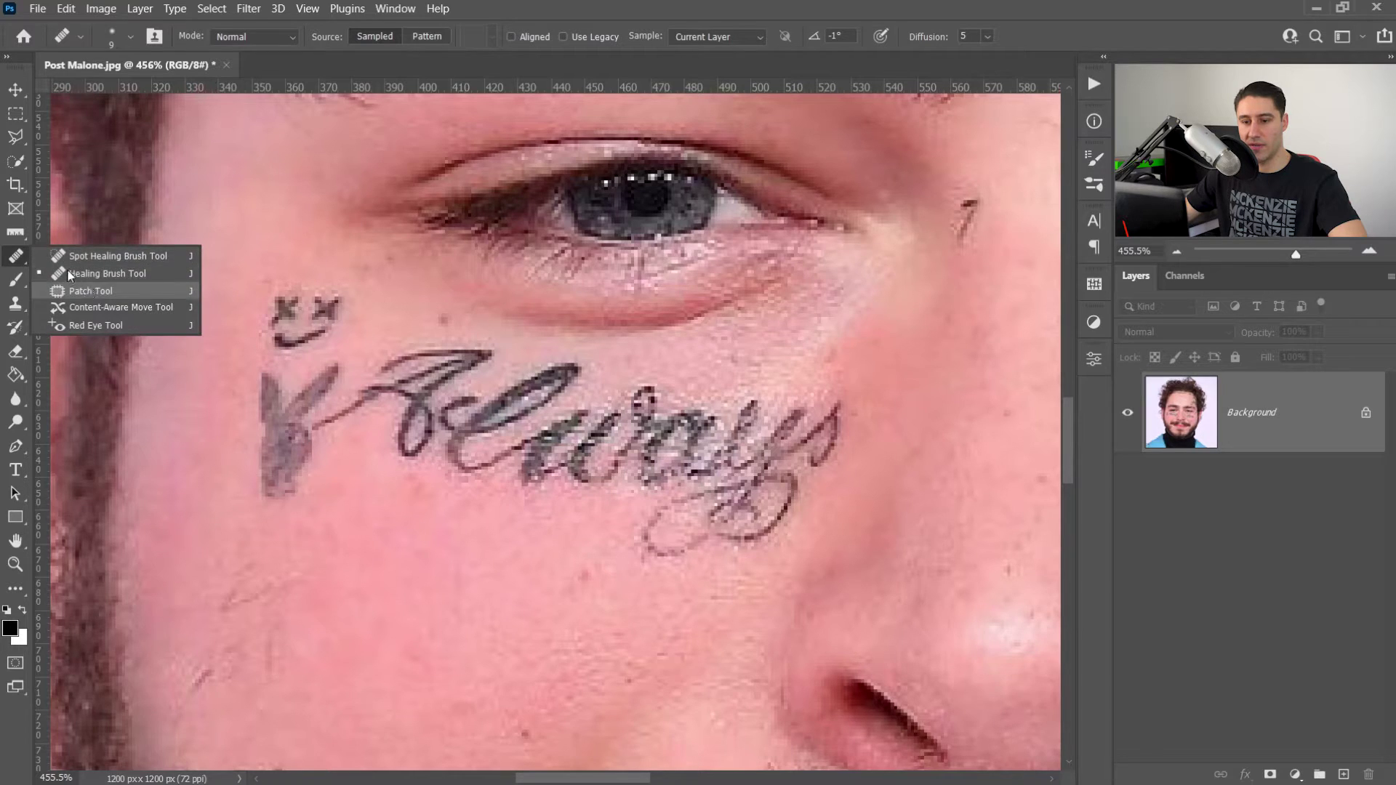
left_click(74, 256)
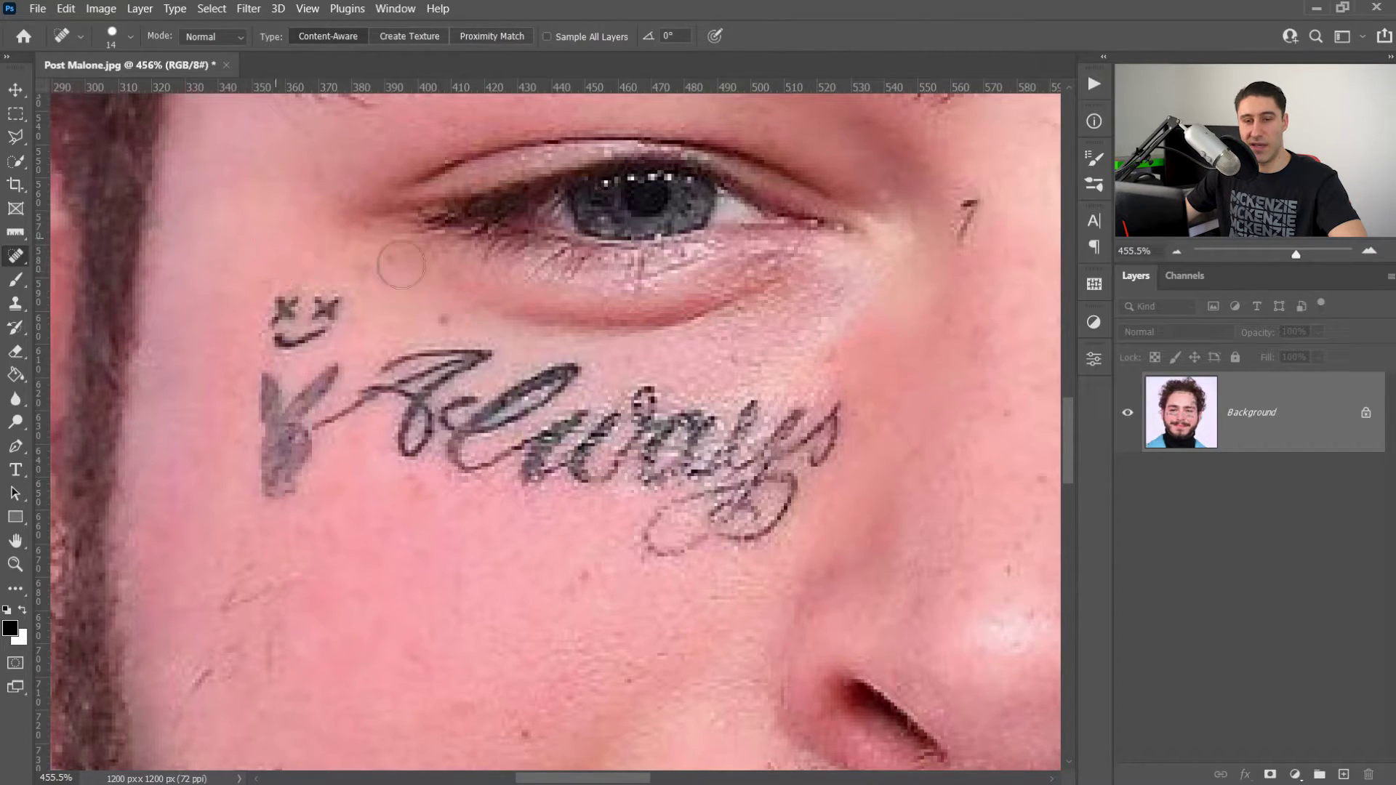
mouse_move(331, 315)
left_mouse_down()
mouse_move(276, 311)
mouse_move(303, 289)
mouse_move(315, 319)
mouse_move(280, 342)
mouse_move(336, 303)
left_mouse_up()
mouse_move(349, 357)
left_mouse_down()
mouse_move(315, 392)
mouse_move(272, 391)
mouse_move(305, 415)
mouse_move(273, 438)
mouse_move(280, 476)
mouse_move(405, 384)
mouse_move(466, 363)
mouse_move(447, 354)
mouse_move(365, 379)
mouse_move(481, 352)
mouse_move(424, 391)
mouse_move(404, 437)
mouse_move(467, 413)
mouse_move(448, 452)
mouse_move(487, 464)
mouse_move(455, 422)
mouse_move(561, 384)
mouse_move(487, 438)
mouse_move(562, 426)
mouse_move(526, 475)
mouse_move(569, 425)
mouse_move(576, 457)
mouse_move(597, 430)
mouse_move(586, 488)
mouse_move(627, 461)
mouse_move(645, 404)
mouse_move(642, 437)
mouse_move(664, 464)
mouse_move(696, 446)
mouse_move(677, 433)
mouse_move(680, 464)
mouse_move(705, 462)
mouse_move(751, 414)
mouse_move(749, 460)
mouse_move(787, 419)
mouse_move(775, 454)
mouse_move(829, 426)
mouse_move(816, 457)
mouse_move(764, 477)
mouse_move(781, 496)
mouse_move(754, 531)
mouse_move(740, 535)
mouse_move(757, 491)
mouse_move(680, 510)
mouse_move(655, 547)
mouse_move(703, 547)
mouse_move(735, 502)
left_mouse_up()
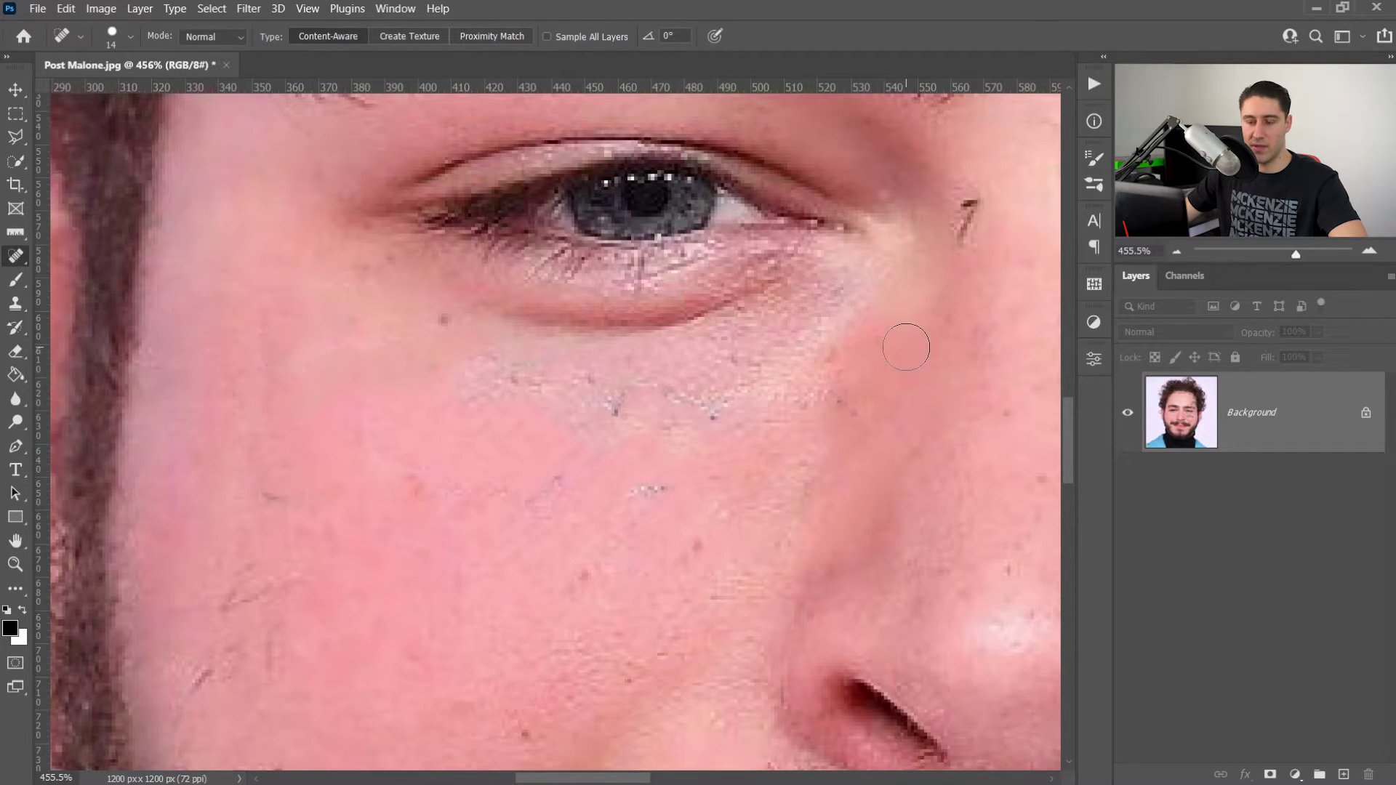
- Heal the leftover ink specks and small blemishes on the cheek where the "Always" lettering was
scroll(904, 367, "down", 3)
left_click_drag(704, 404, 717, 417)
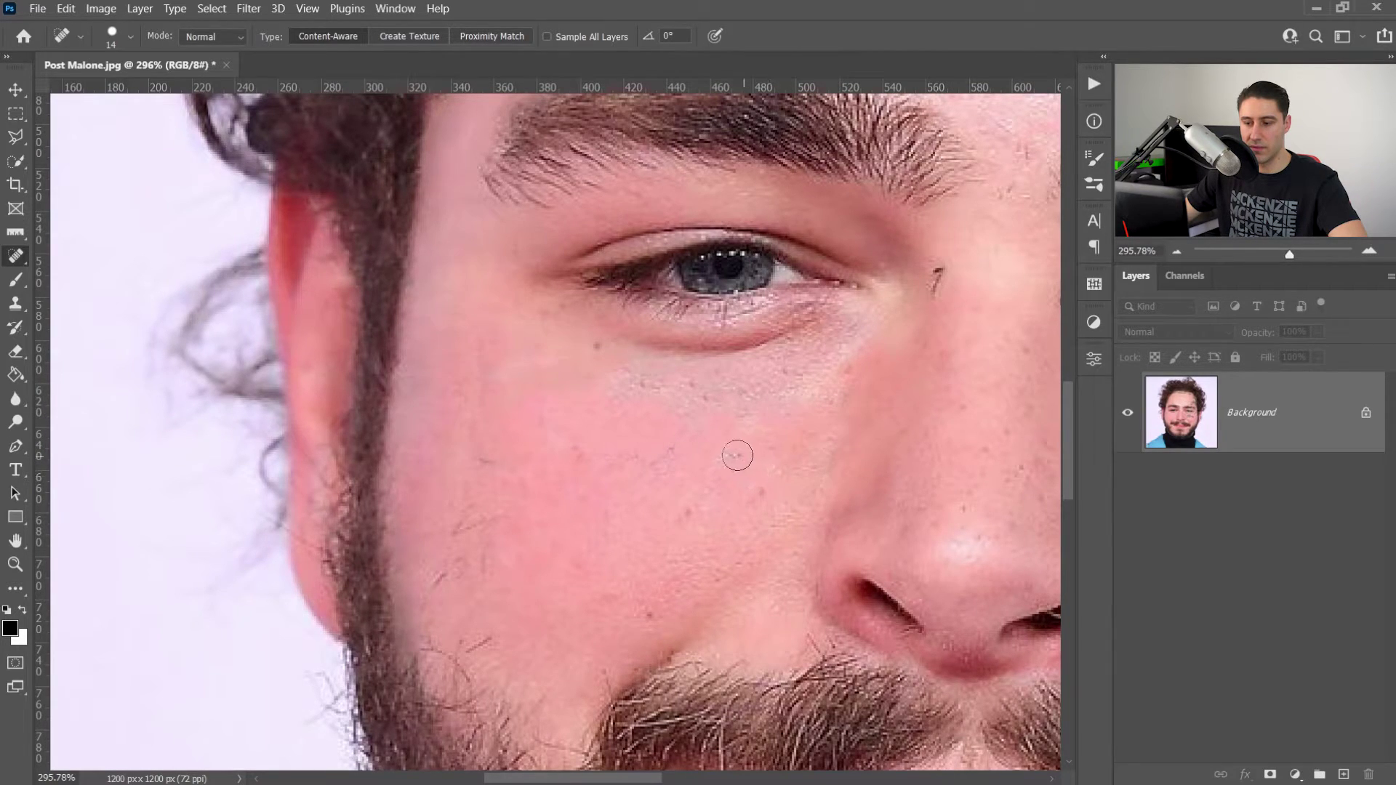
left_click(670, 452)
left_click(765, 502)
left_click(711, 505)
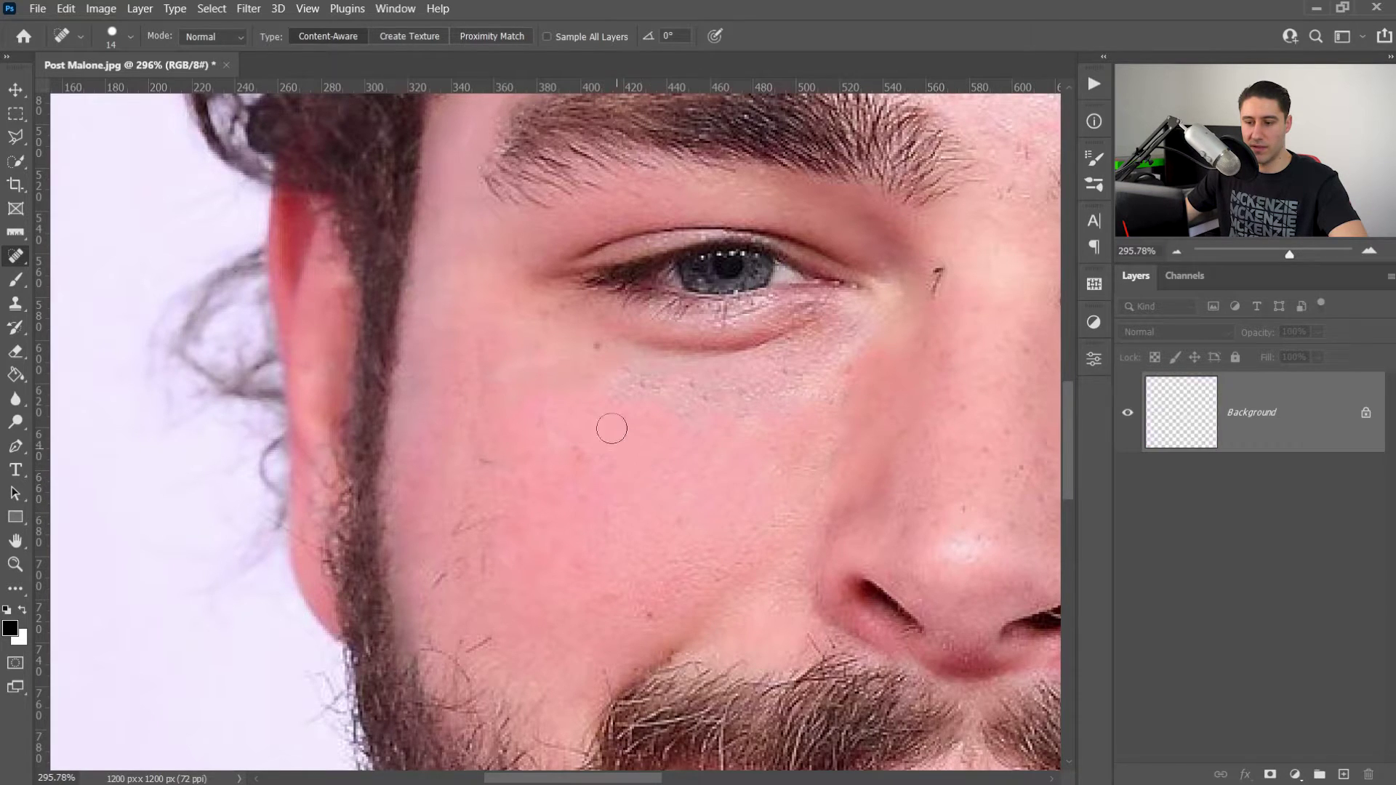
- Move to the other cheek and paint out the dark tattoo remnants under that eye with the 14 px Spot Healing Brush
mouse_move(476, 320)
left_mouse_down()
mouse_move(575, 298)
mouse_move(608, 356)
mouse_move(532, 392)
mouse_move(571, 341)
mouse_move(501, 353)
mouse_move(629, 386)
mouse_move(629, 331)
mouse_move(654, 294)
mouse_move(638, 331)
mouse_move(661, 356)
mouse_move(651, 393)
mouse_move(708, 346)
mouse_move(738, 350)
mouse_move(749, 375)
mouse_move(785, 346)
mouse_move(767, 391)
mouse_move(791, 389)
mouse_move(794, 326)
left_mouse_up()
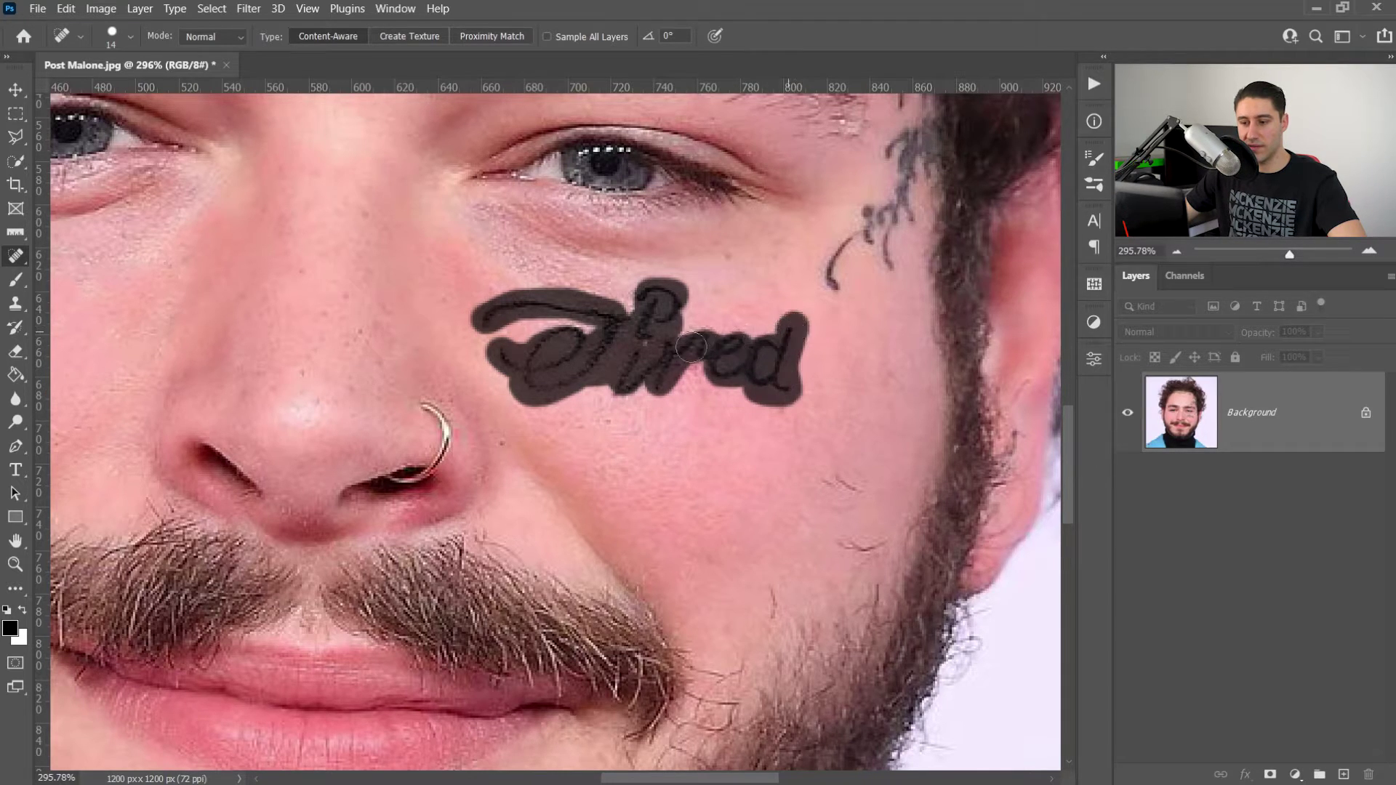
left_click_drag(691, 347, 691, 347)
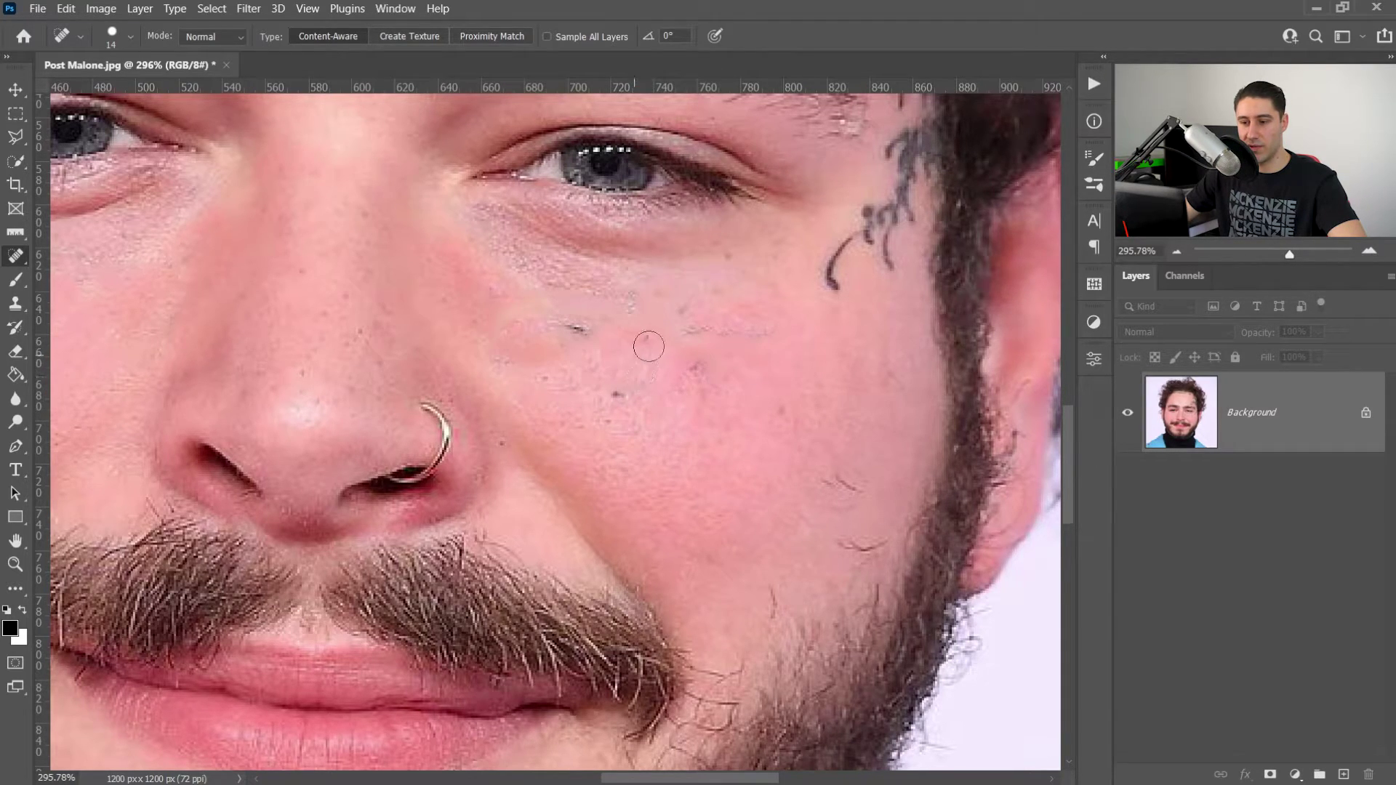
left_click_drag(587, 327, 571, 327)
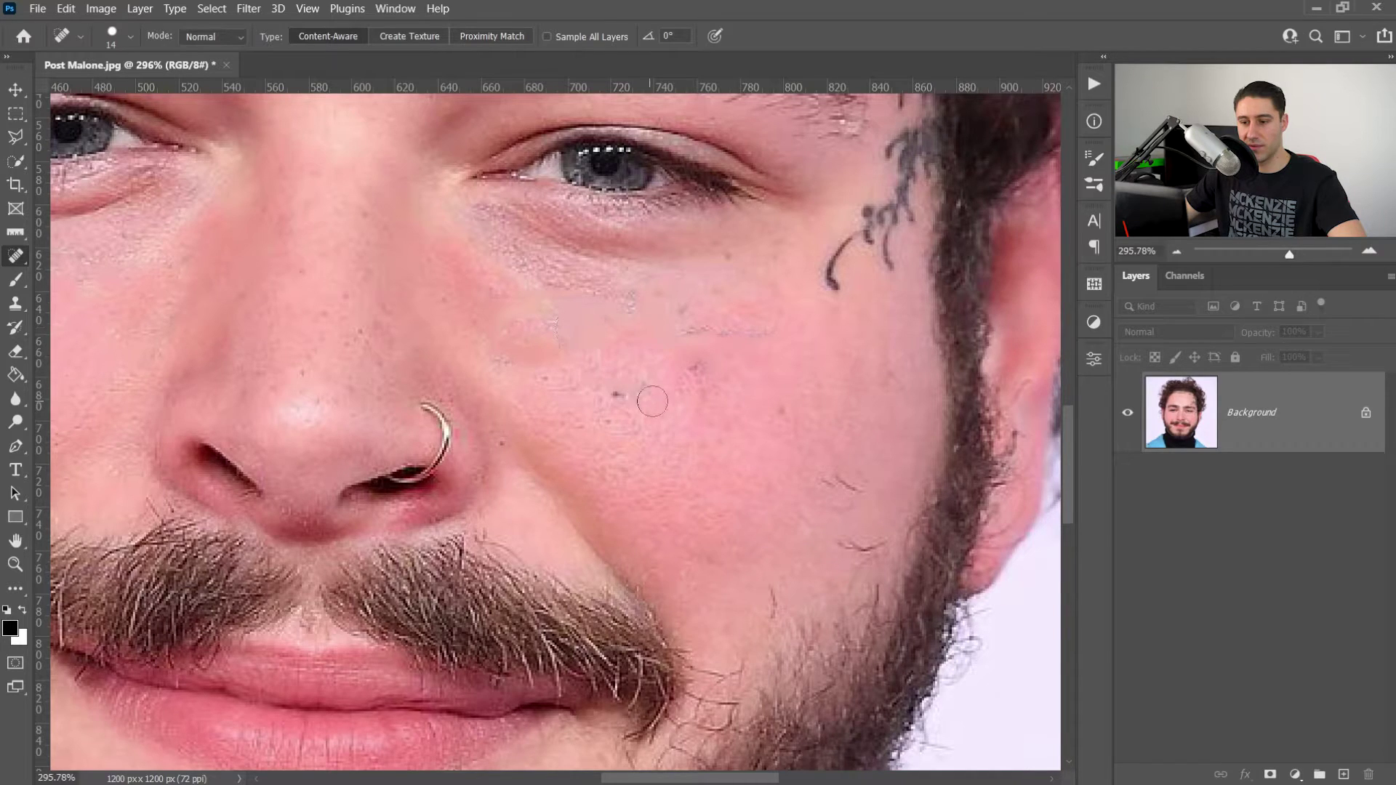
left_click(552, 331)
- Clean up the remaining specks, faint outlines and discoloured spots across the cheek on the nose-ring side
left_click_drag(618, 398, 770, 329)
left_click_drag(682, 312, 683, 312)
left_click_drag(729, 268, 729, 268)
left_click_drag(643, 317, 531, 318)
left_click_drag(550, 371, 540, 341)
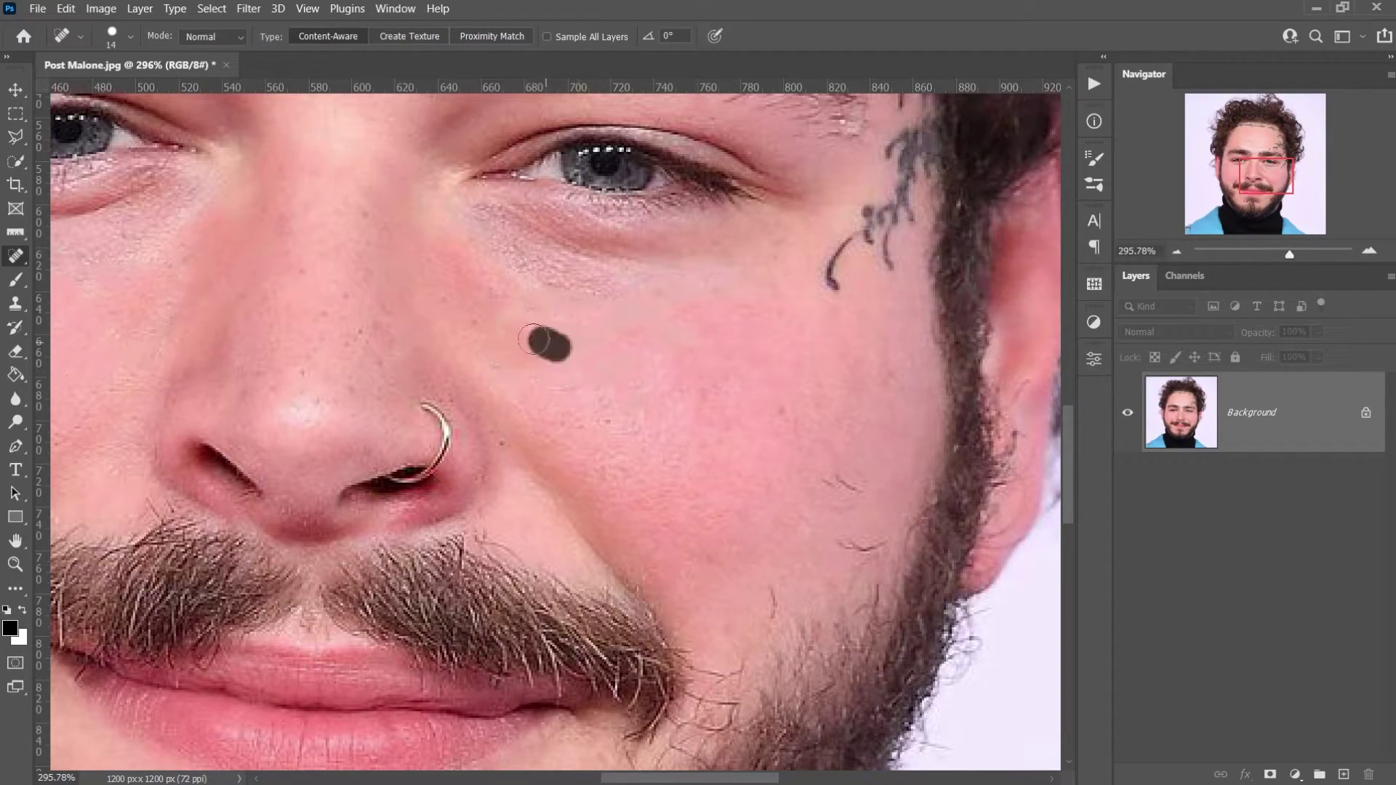
left_click(528, 312)
- Remove the lower part of the barbed tattoo on the temple beside the outer corner of the eye
left_click_drag(787, 389, 546, 423)
left_click_drag(692, 382, 541, 570)
left_click_drag(436, 512, 484, 435)
mouse_move(509, 375)
left_mouse_down()
mouse_move(522, 389)
mouse_move(519, 347)
left_mouse_up()
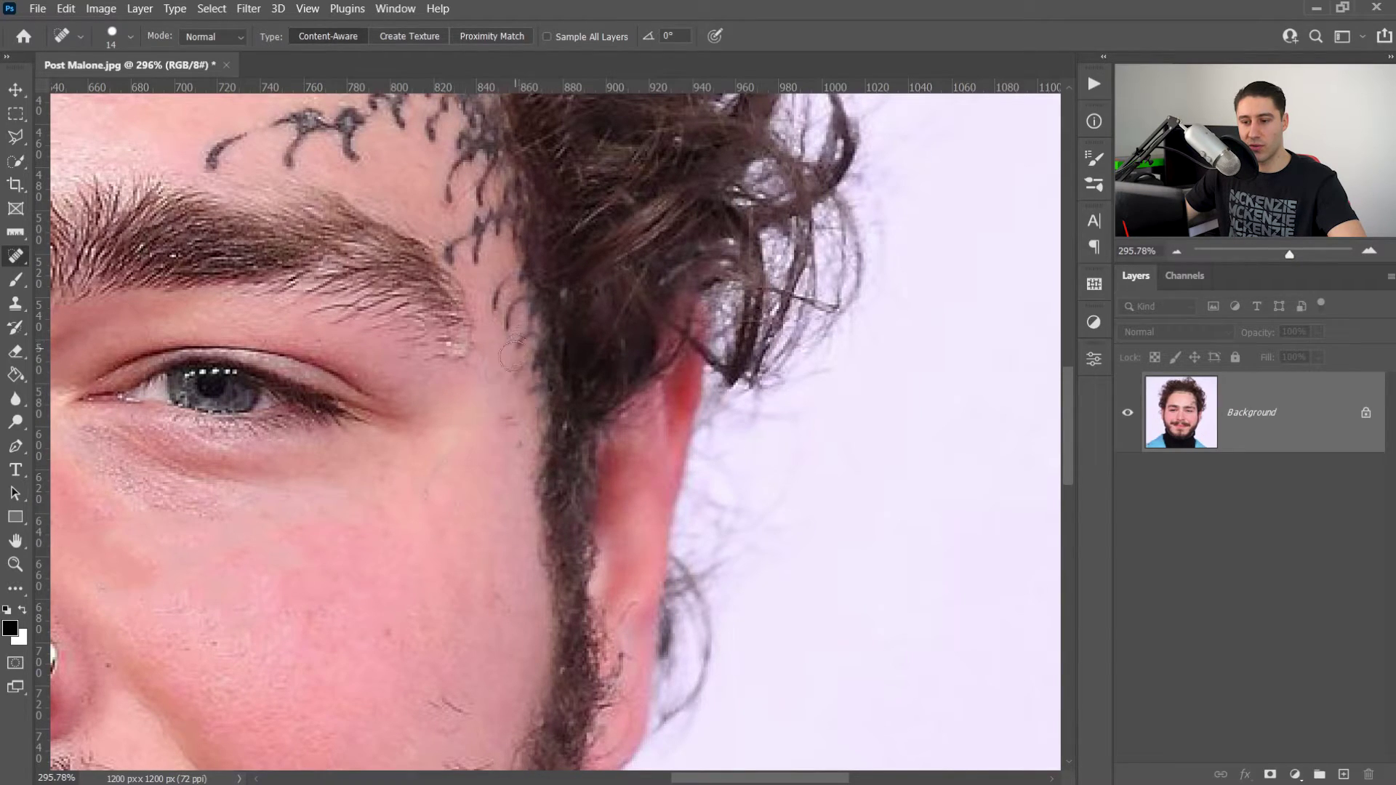
left_click_drag(509, 416, 505, 417)
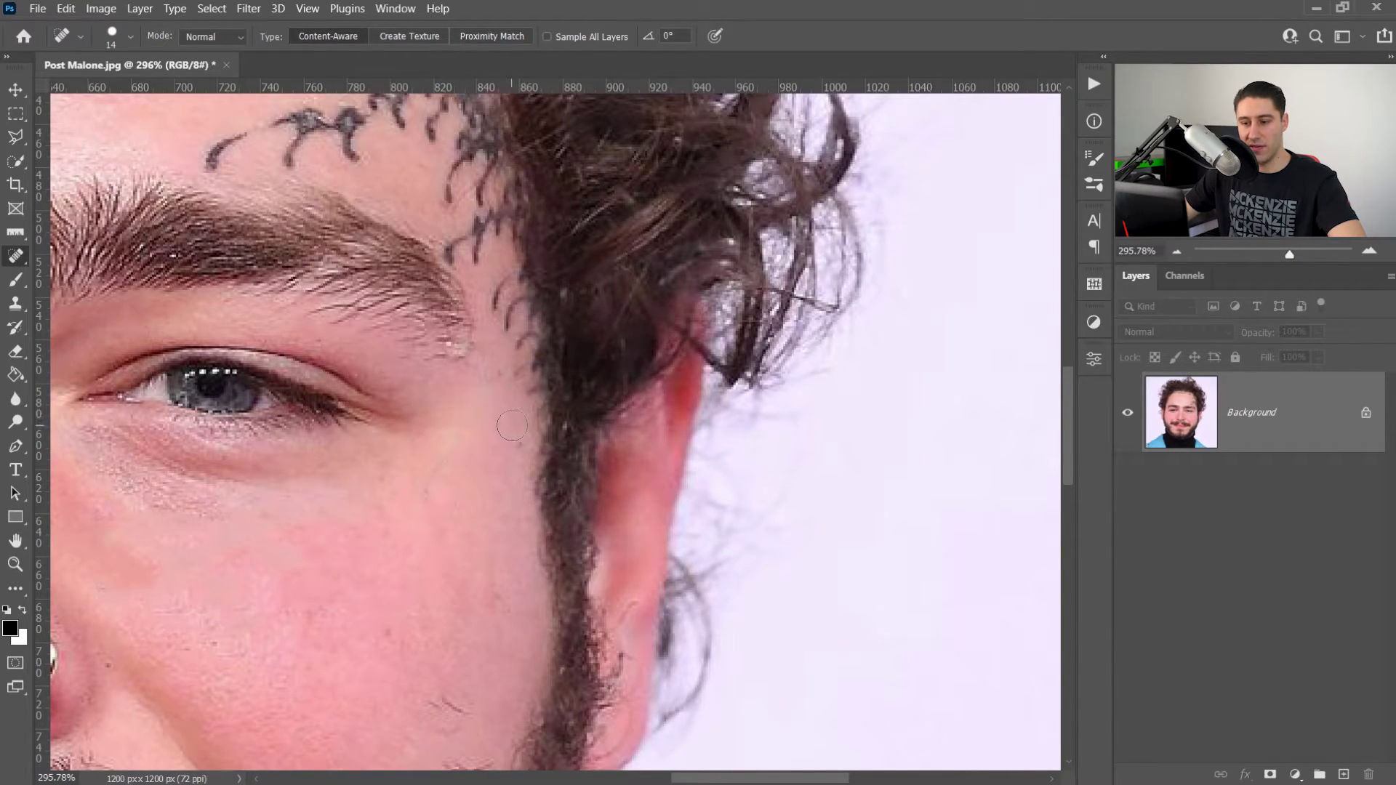
- Try the Healing Brush Tool at 16 px on the tattoo marks touching the hairline, and undo the test dabs in the hair
mouse_move(631, 320)
left_mouse_down()
mouse_move(495, 483)
mouse_move(595, 509)
mouse_move(524, 414)
left_mouse_up()
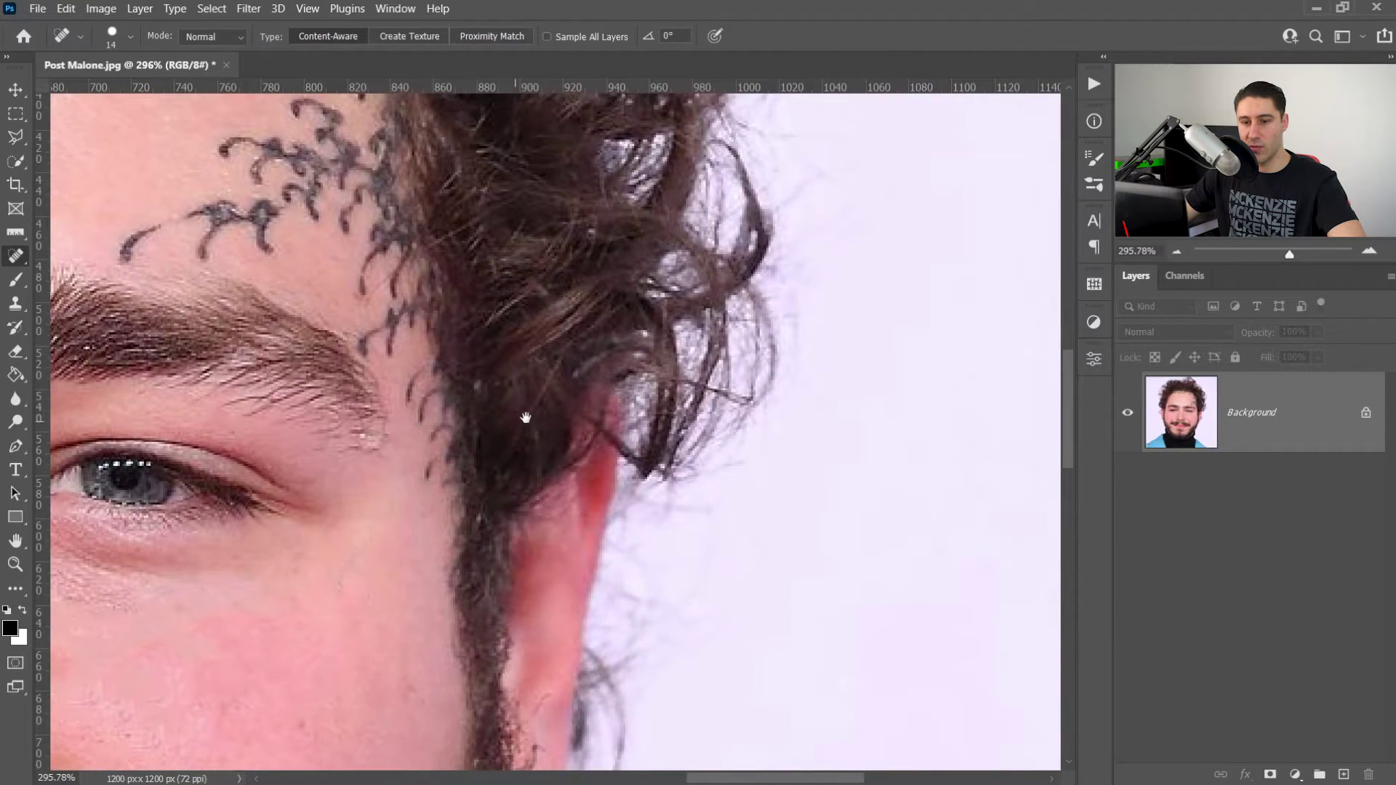
right_click(20, 260)
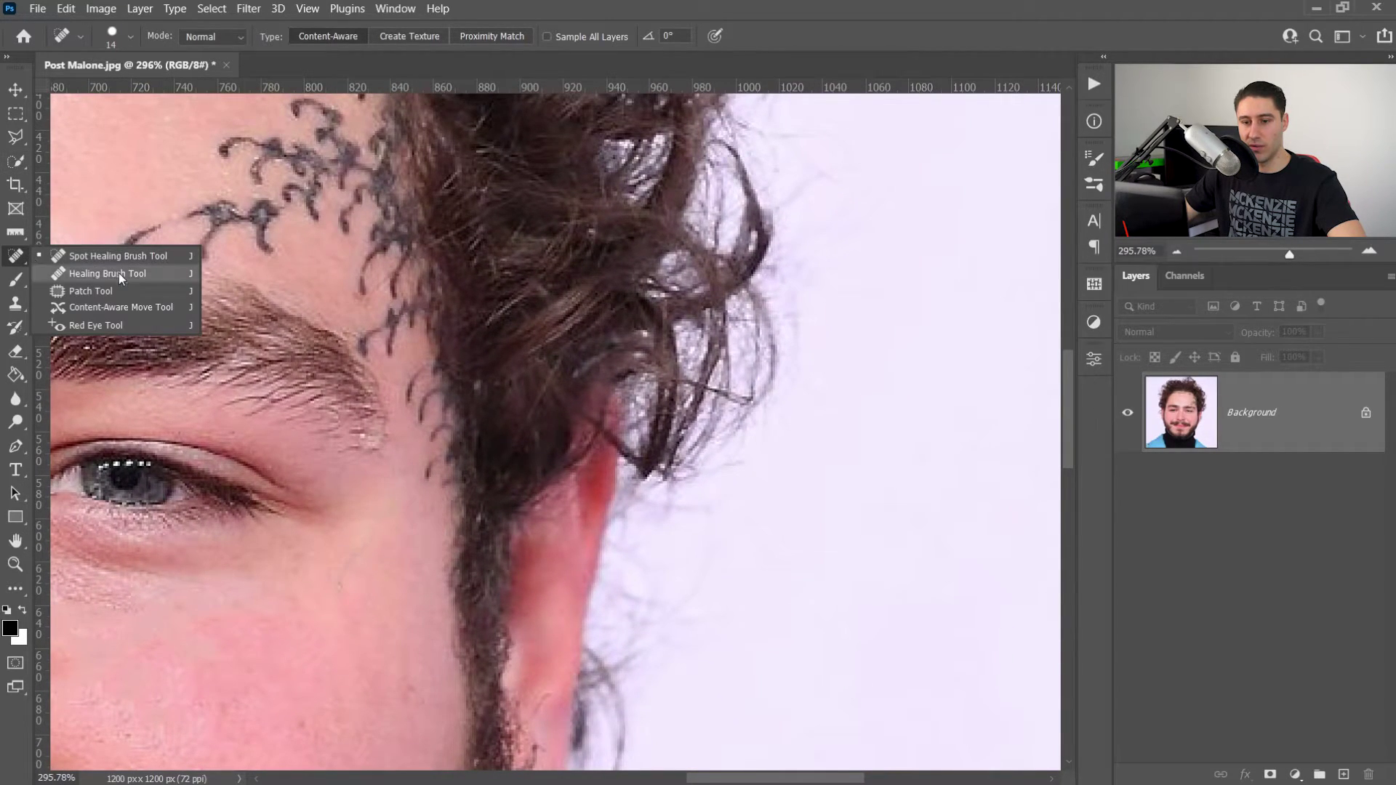
left_click(101, 272)
scroll(469, 467, "up", 3)
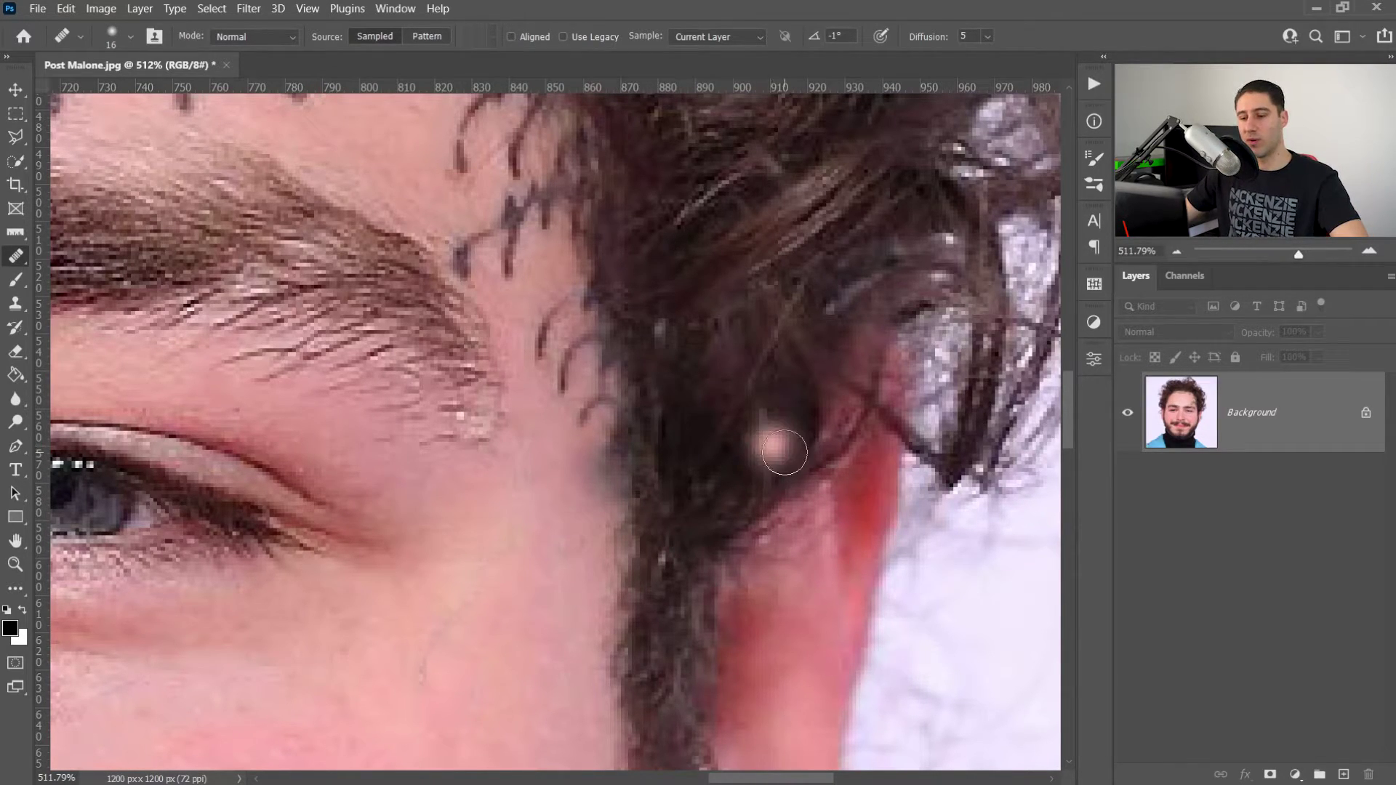
left_click(721, 562)
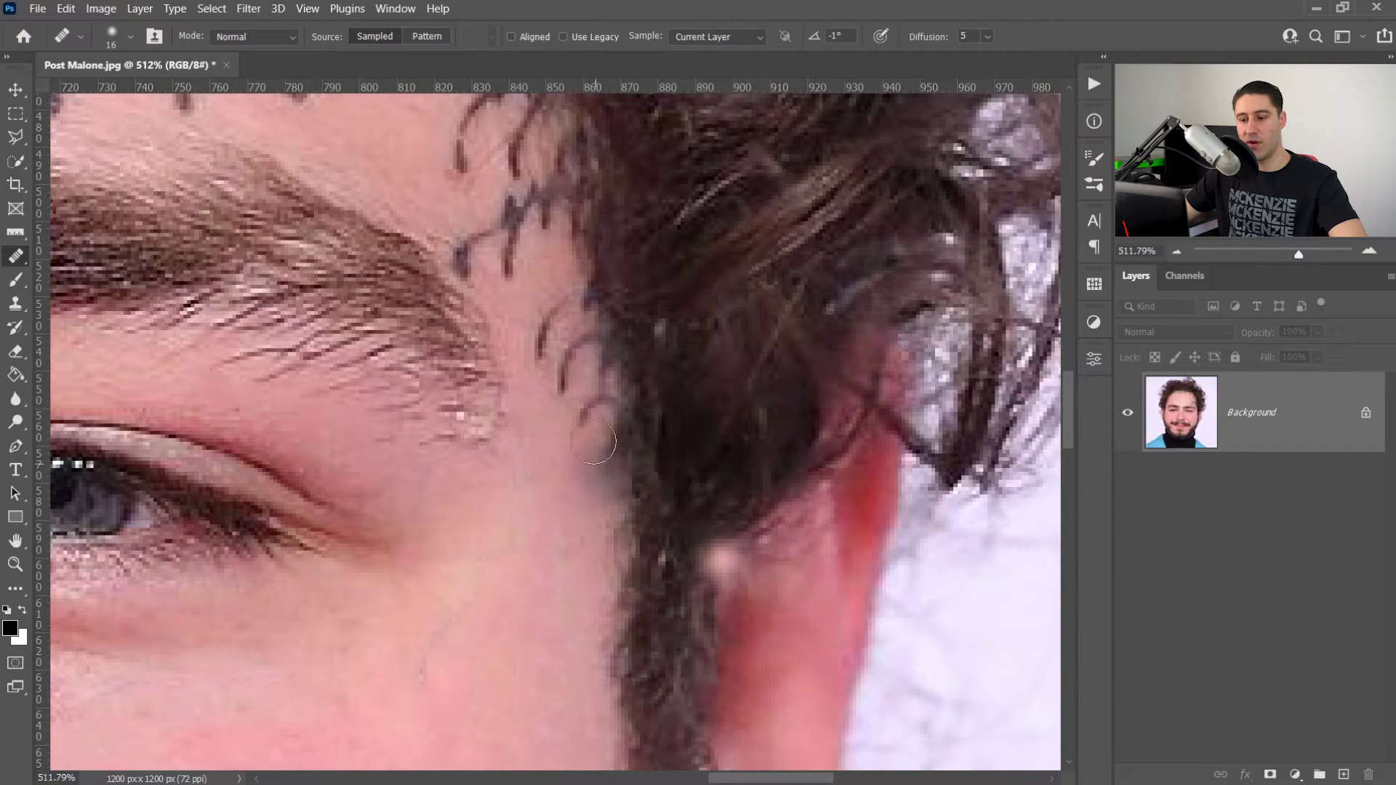
key("ctrl+z")
left_click(678, 385)
key("ctrl+z")
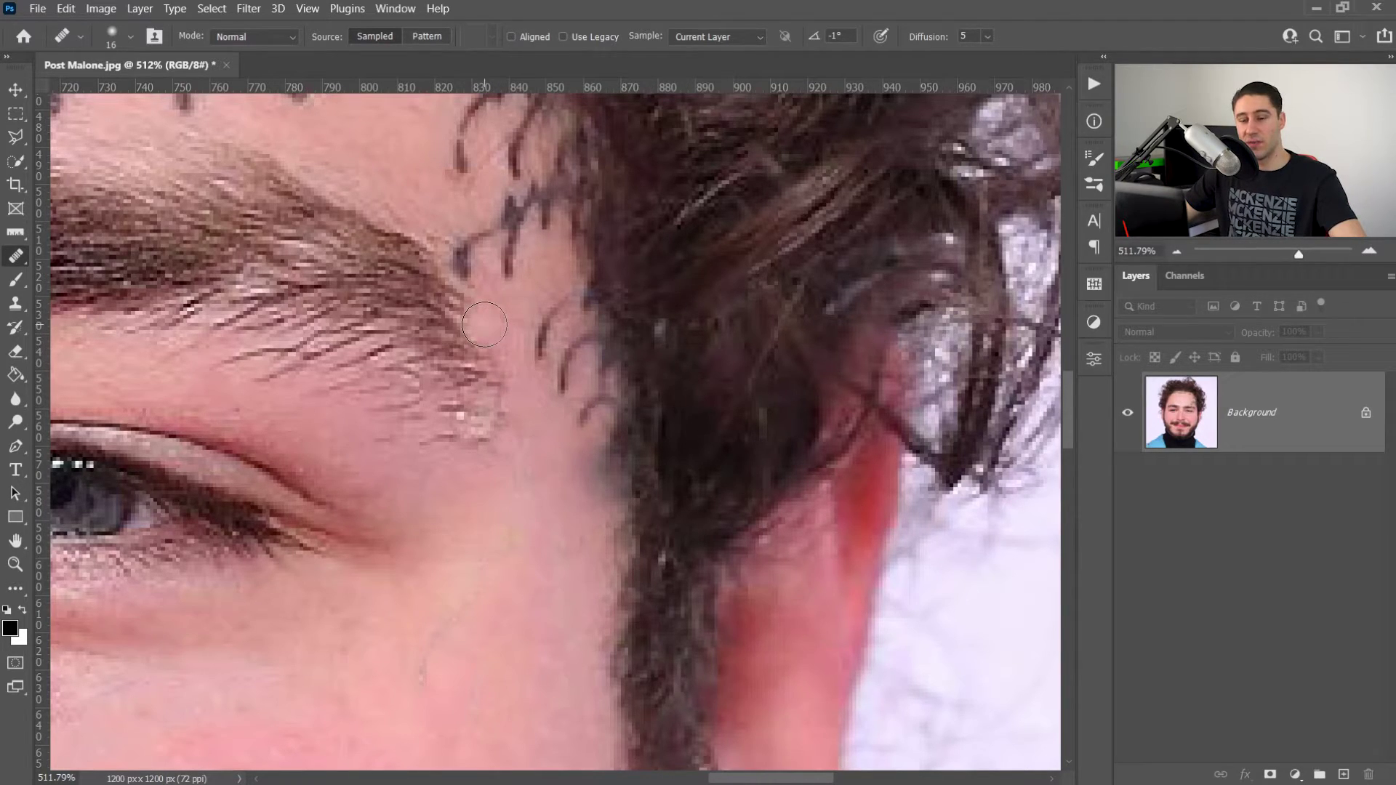
- Switch to the Clone Stamp Tool and reduce its brush to 10 px
left_click(12, 304)
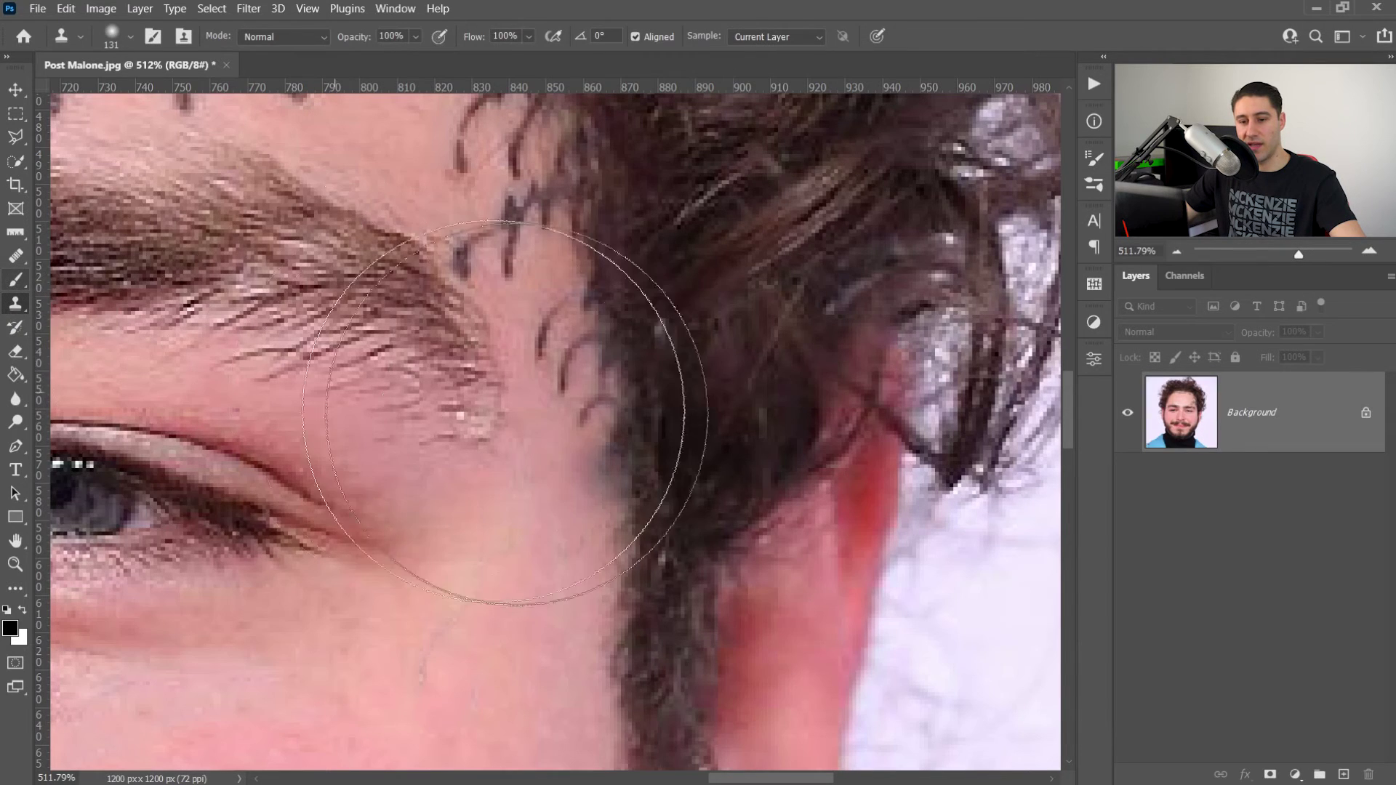
left_click_drag(581, 438, 410, 393)
left_click_drag(585, 501, 405, 439)
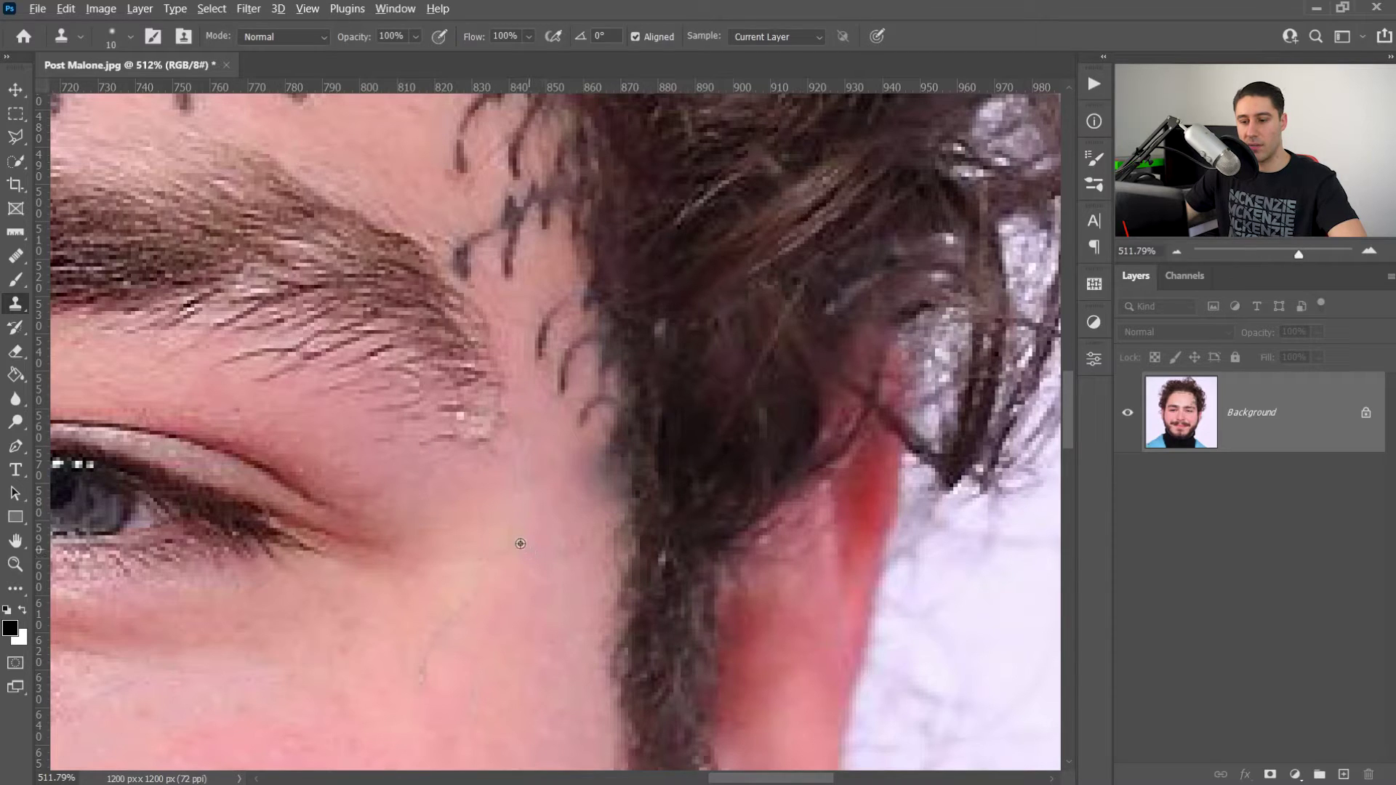
- Try cloning skin sampled beside the outer eye corner over the dark smudge at the hairline, and undo the strokes
left_click(499, 523, "alt")
left_click(603, 477)
mouse_move(602, 476)
left_mouse_down()
mouse_move(602, 443)
mouse_move(598, 465)
mouse_move(585, 469)
mouse_move(583, 452)
mouse_move(589, 519)
left_mouse_up()
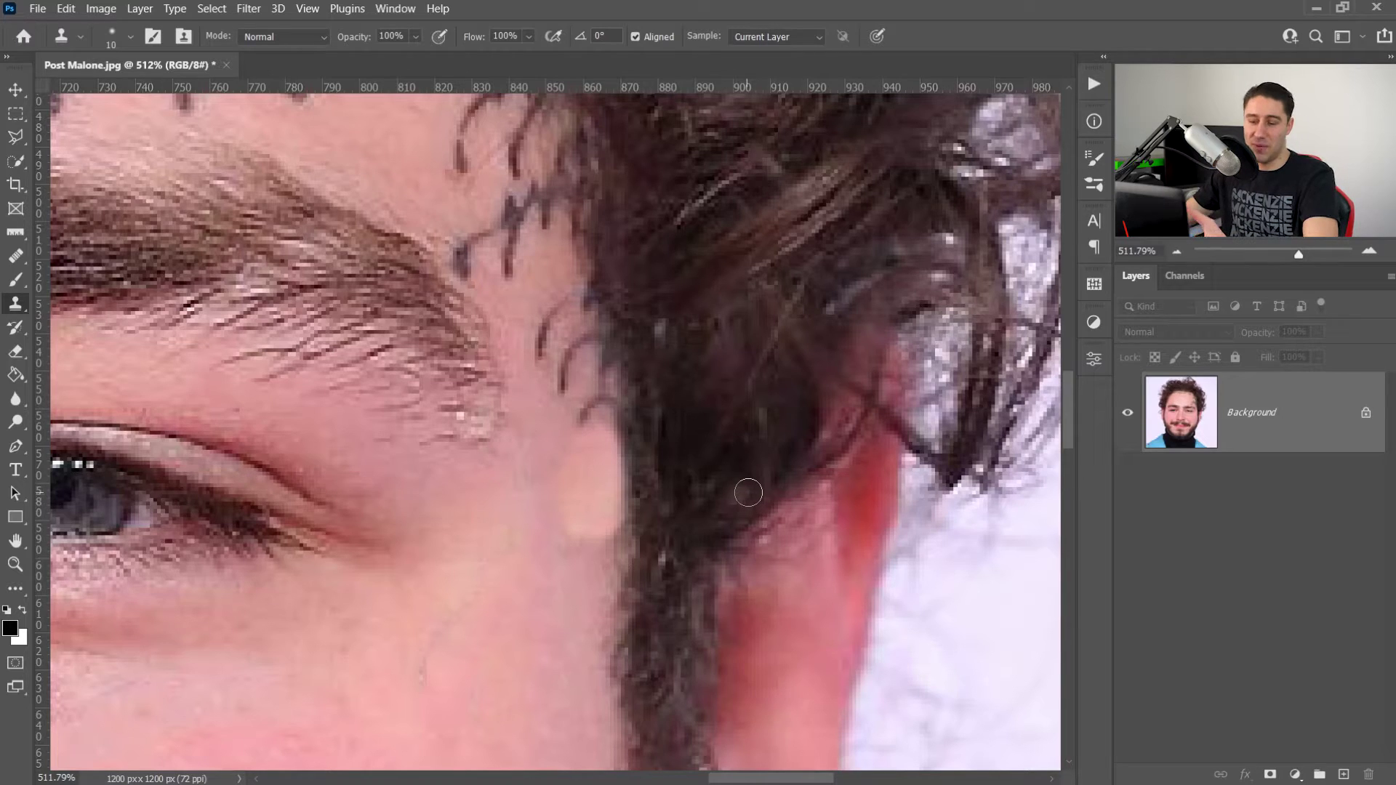
left_click(715, 470)
key("ctrl+z")
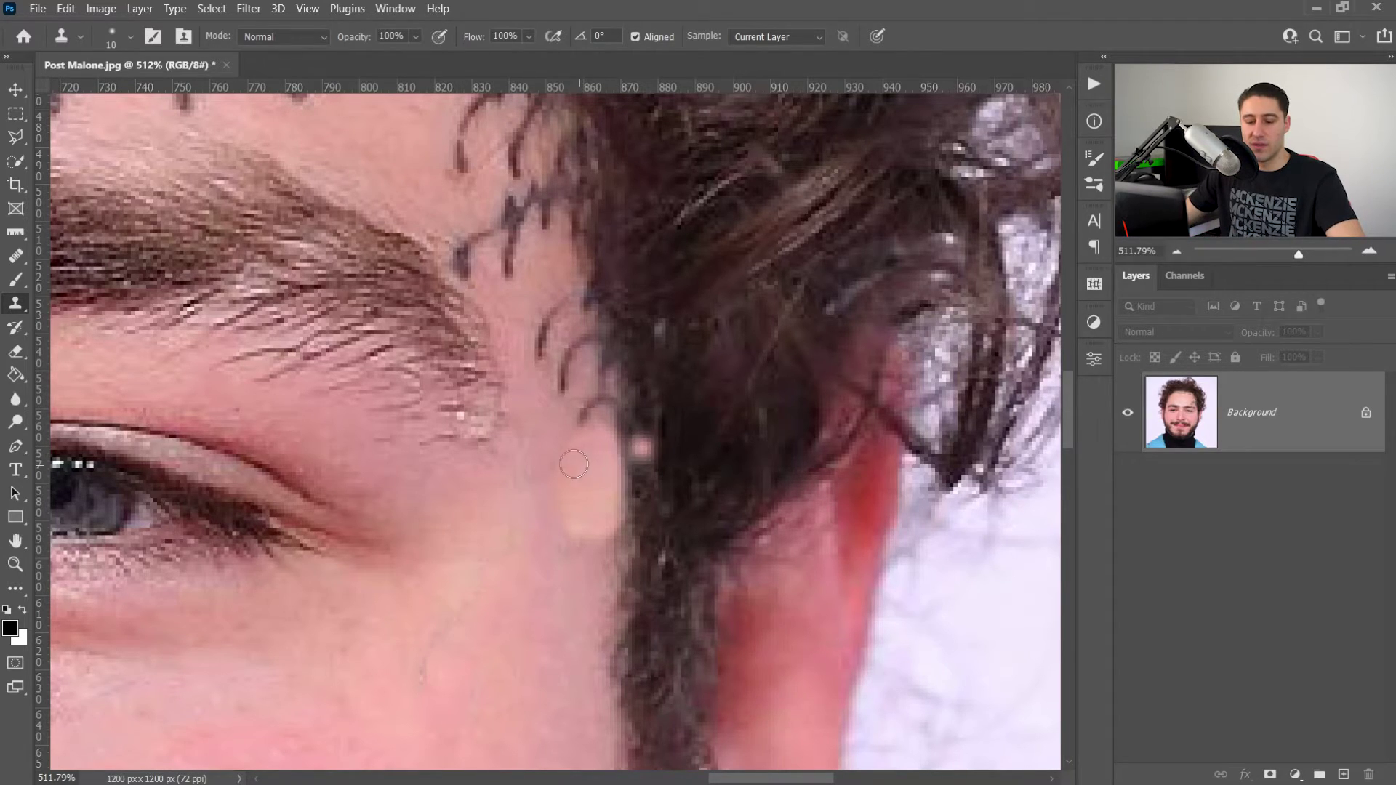
key("ctrl+z")
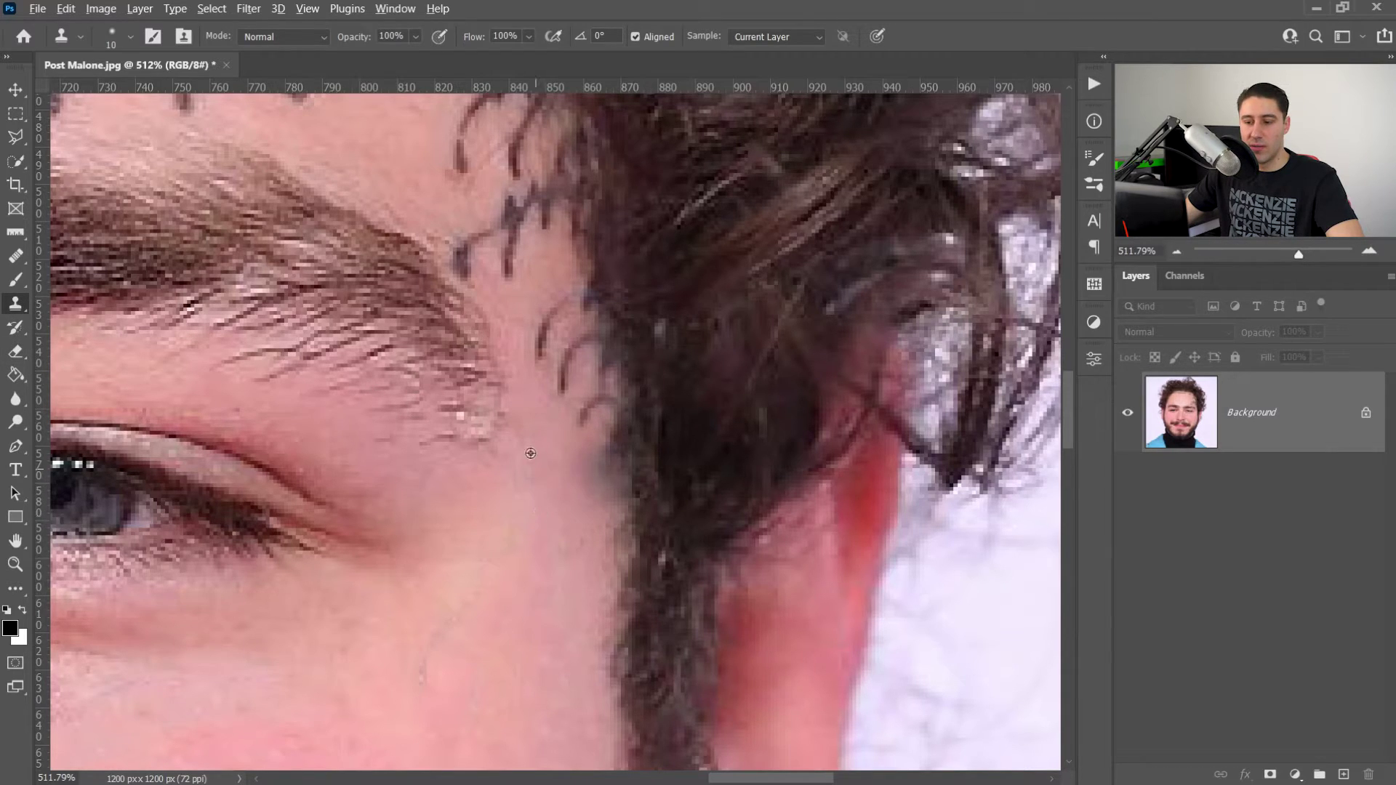
- Clone skin sampled right next to the hairline over the dark smudge at the temple, and undo the stray dab in the hair
left_click(554, 436, "alt")
mouse_move(597, 448)
left_mouse_down()
mouse_move(602, 490)
mouse_move(571, 464)
left_mouse_up()
left_click(651, 505)
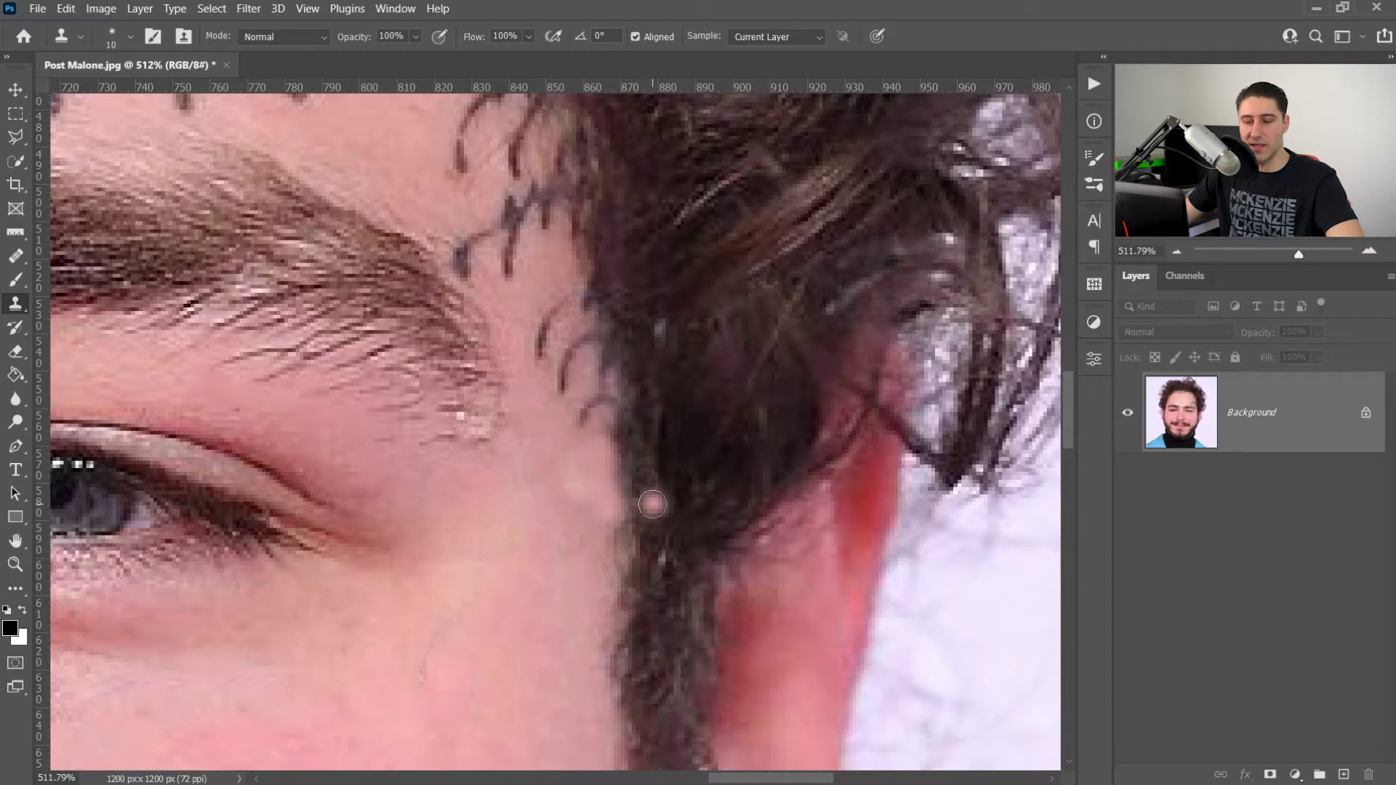
key("ctrl+z")
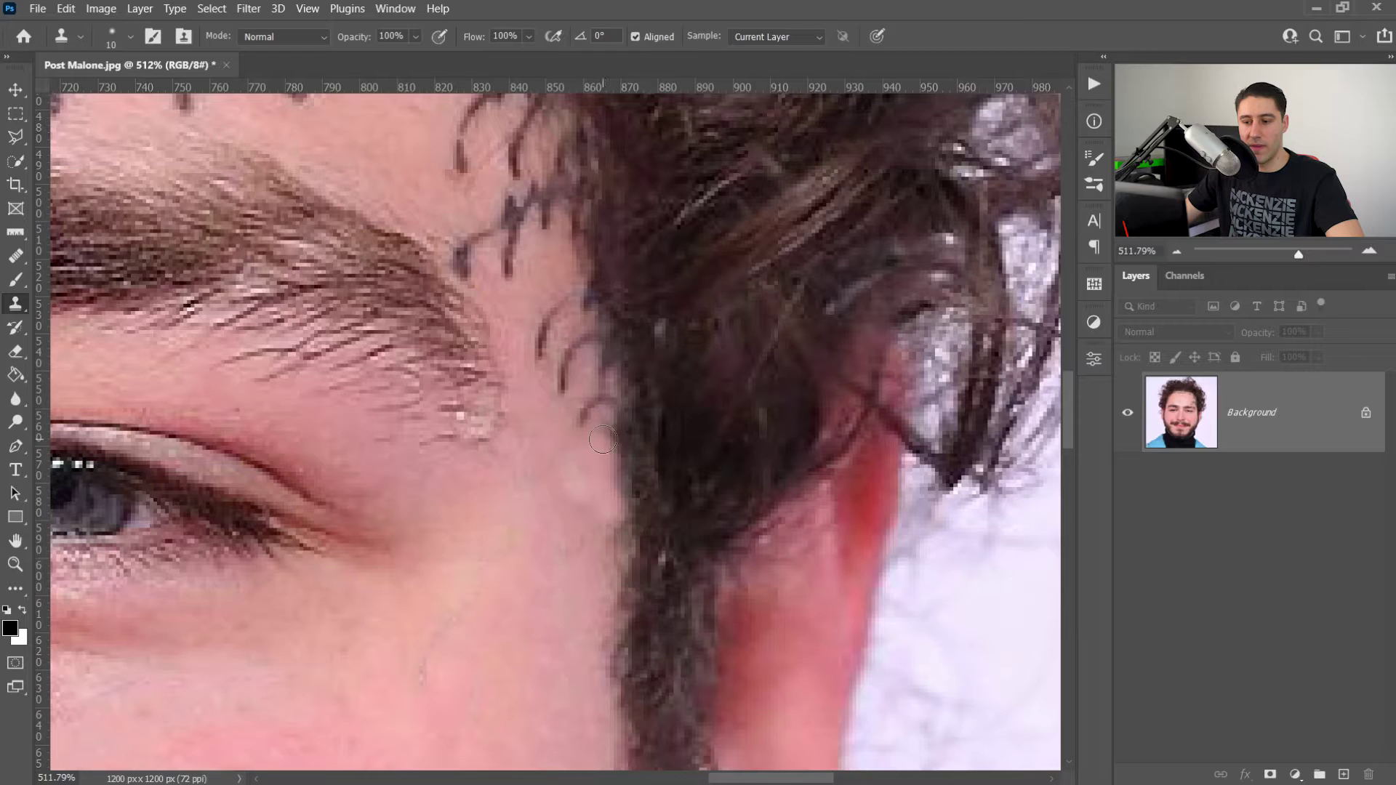
- Clone a strip of clean skin upward along the hairline to separate the barbed tattoo from the hair, undoing stray strokes
left_click_drag(603, 439, 557, 185)
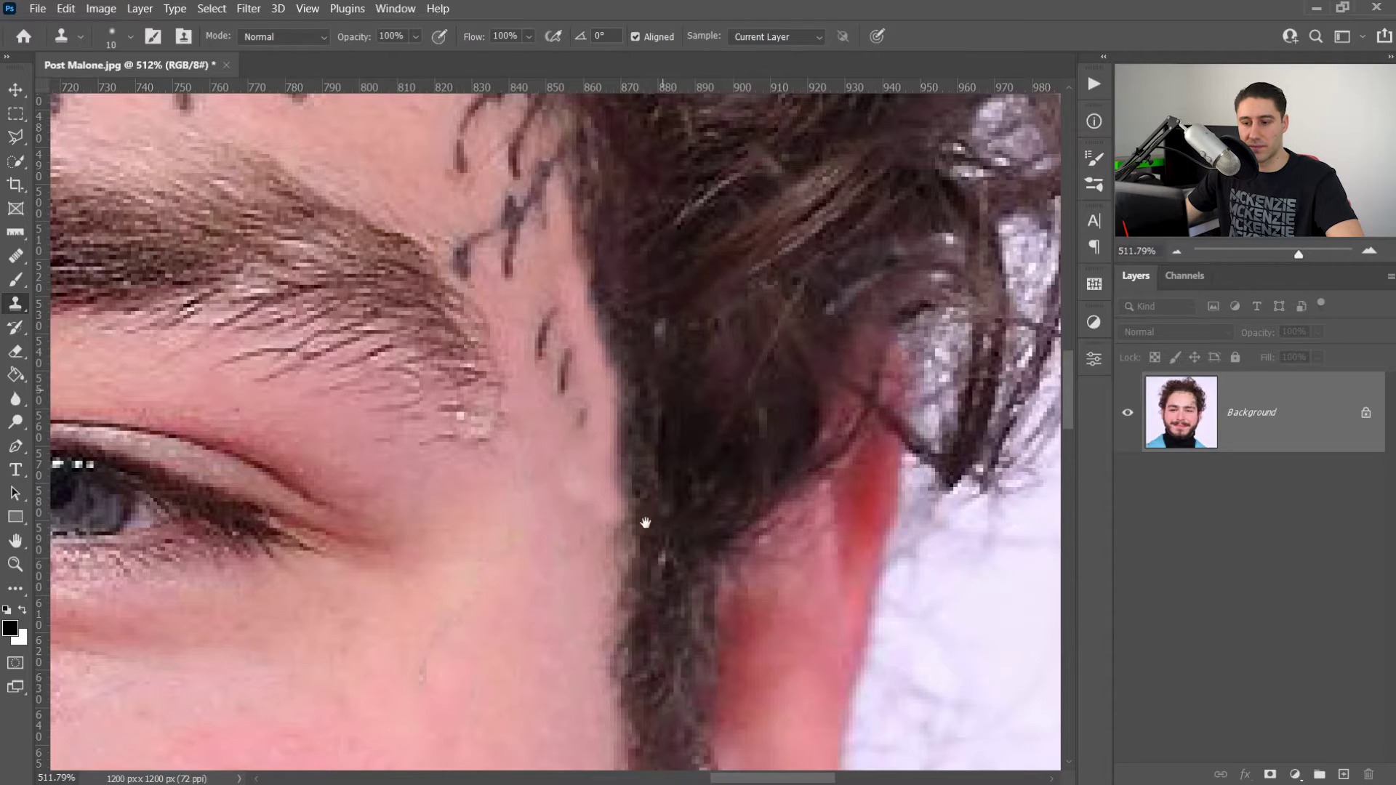
scroll(637, 524, "up", 3)
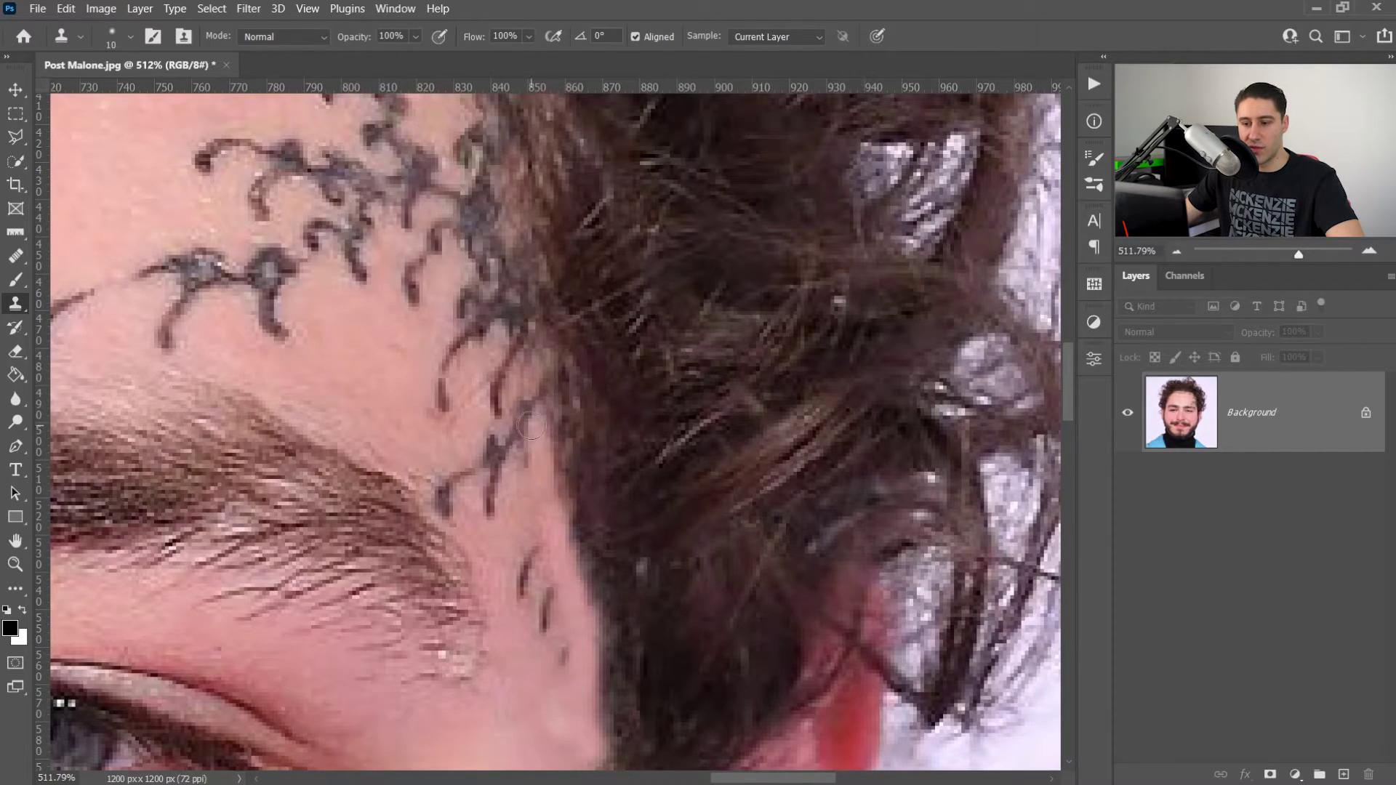
mouse_move(532, 429)
left_mouse_down()
mouse_move(527, 349)
mouse_move(469, 186)
left_mouse_up()
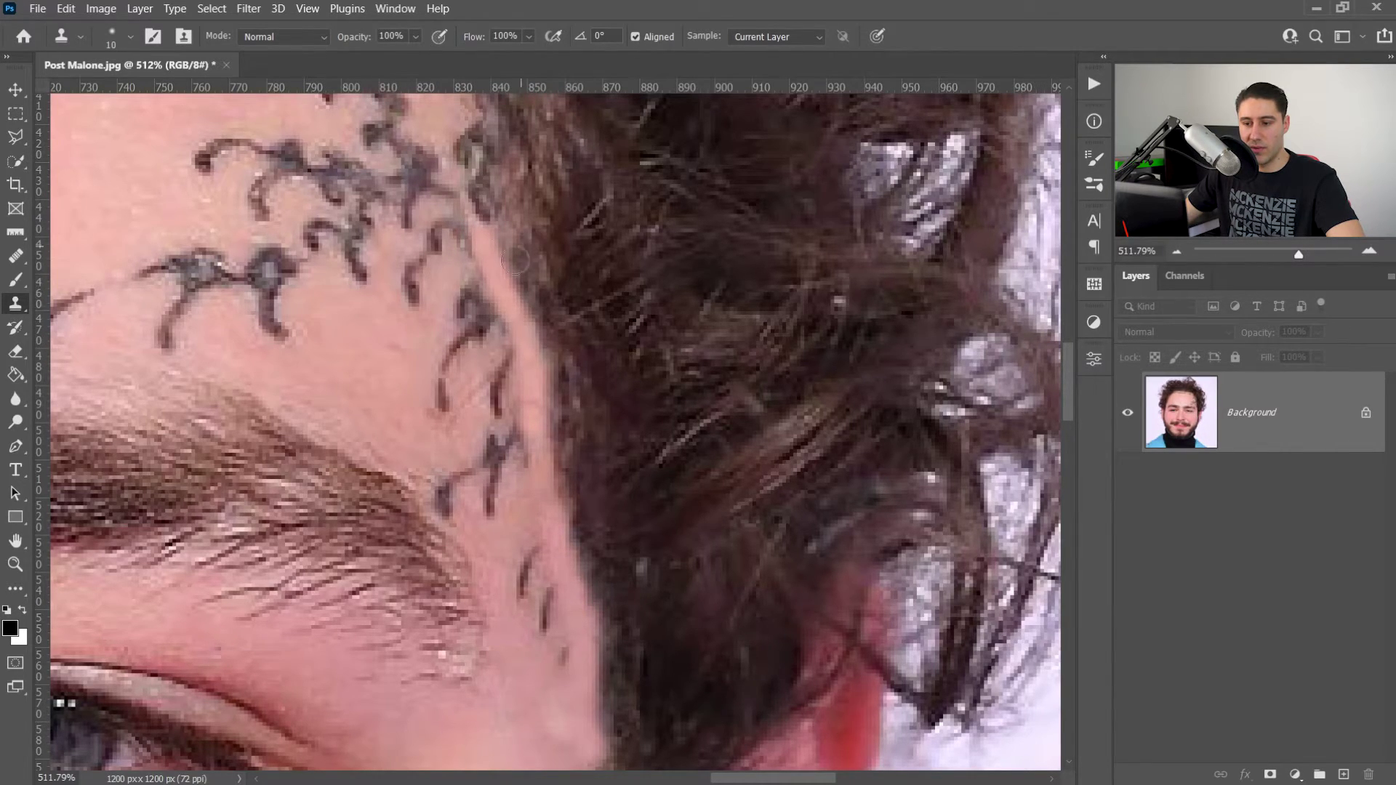
left_click(641, 305)
left_click_drag(637, 327, 678, 446)
key("ctrl+z")
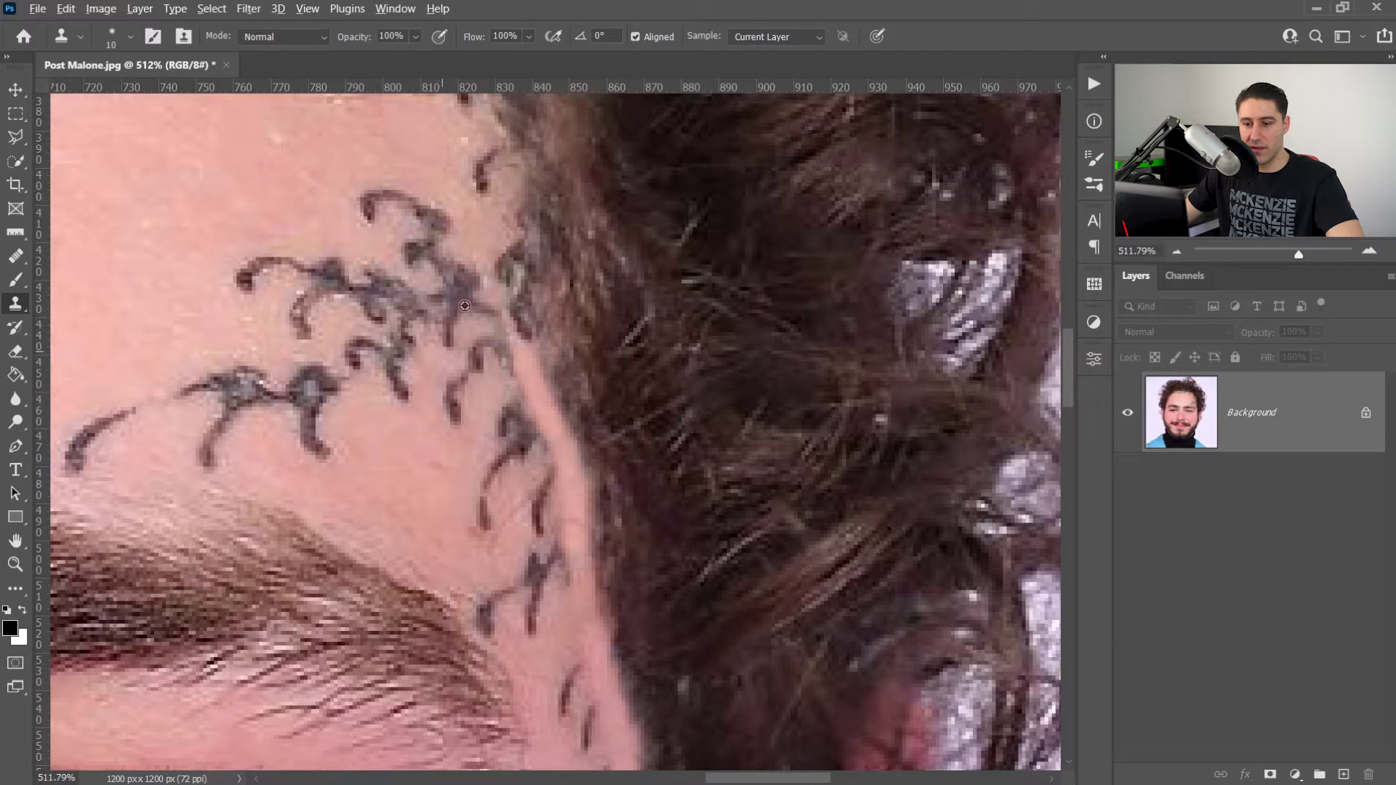
- Clone clean skin upward along the hairline at the temple, covering the tattoo's outer edge and the small hook mark above it
left_click_drag(525, 329, 507, 249)
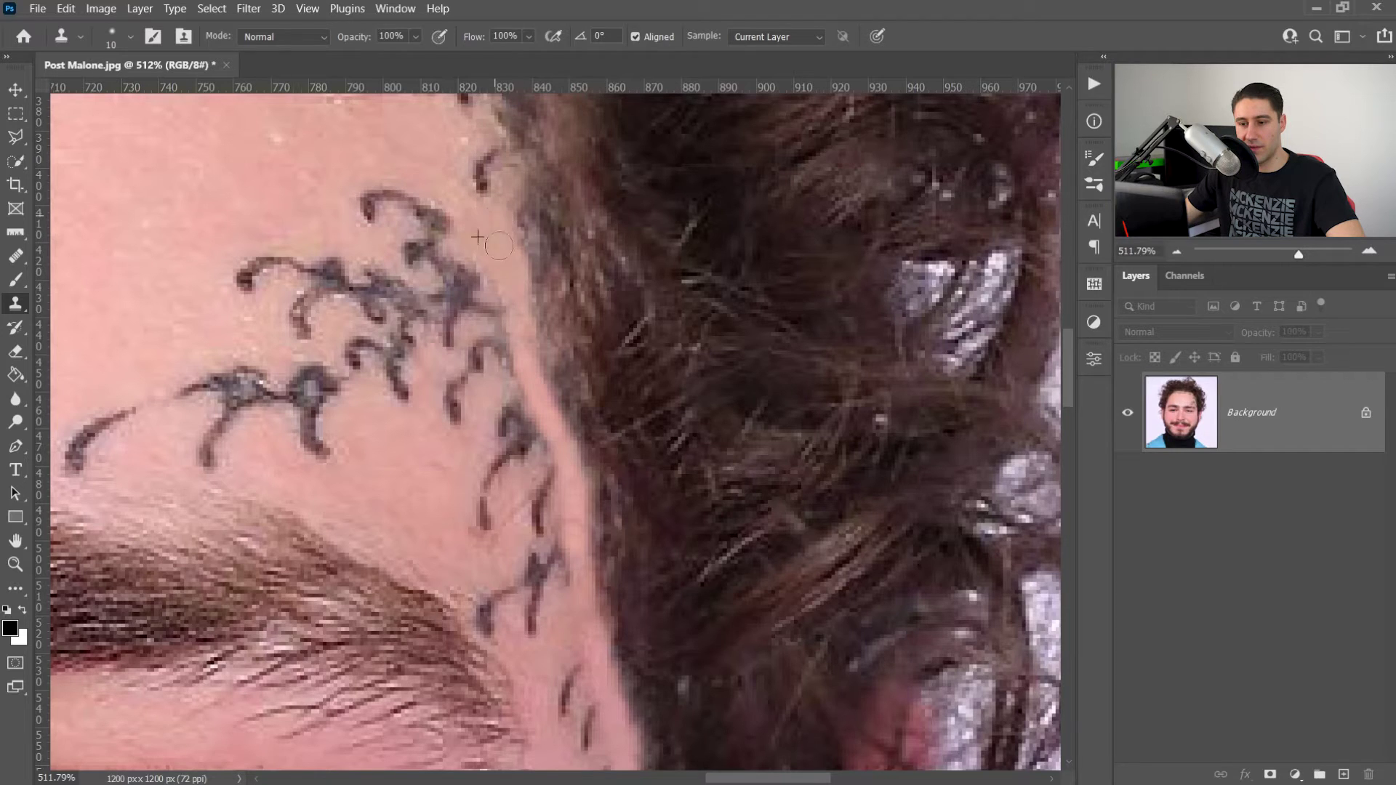
left_click(492, 220, "alt")
left_click_drag(483, 162, 487, 180)
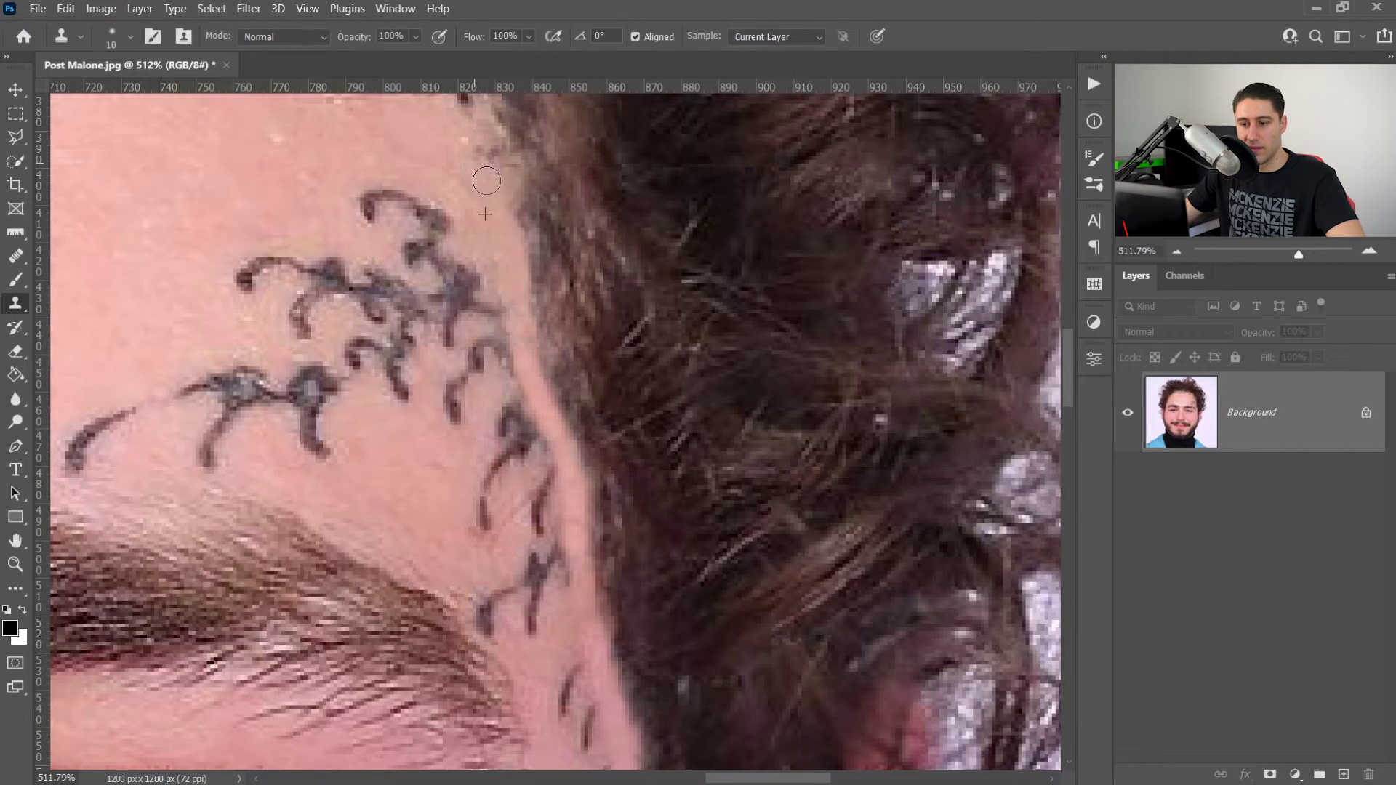
scroll(425, 274, "up", 2)
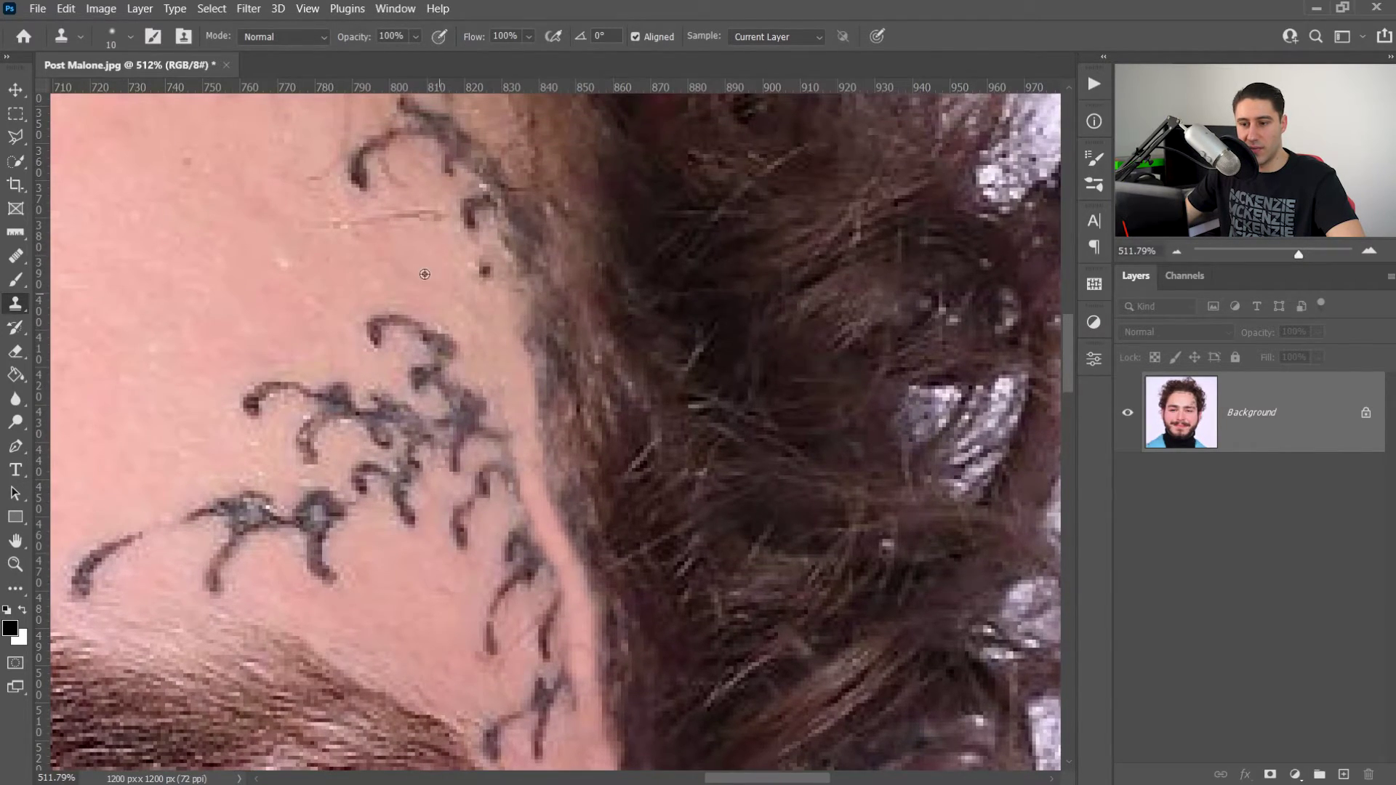
left_click(488, 274)
- Extend the cloned strip of skin along the hairline up past the upper temple tattoo, separating it from the hair
left_click_drag(691, 298, 533, 328)
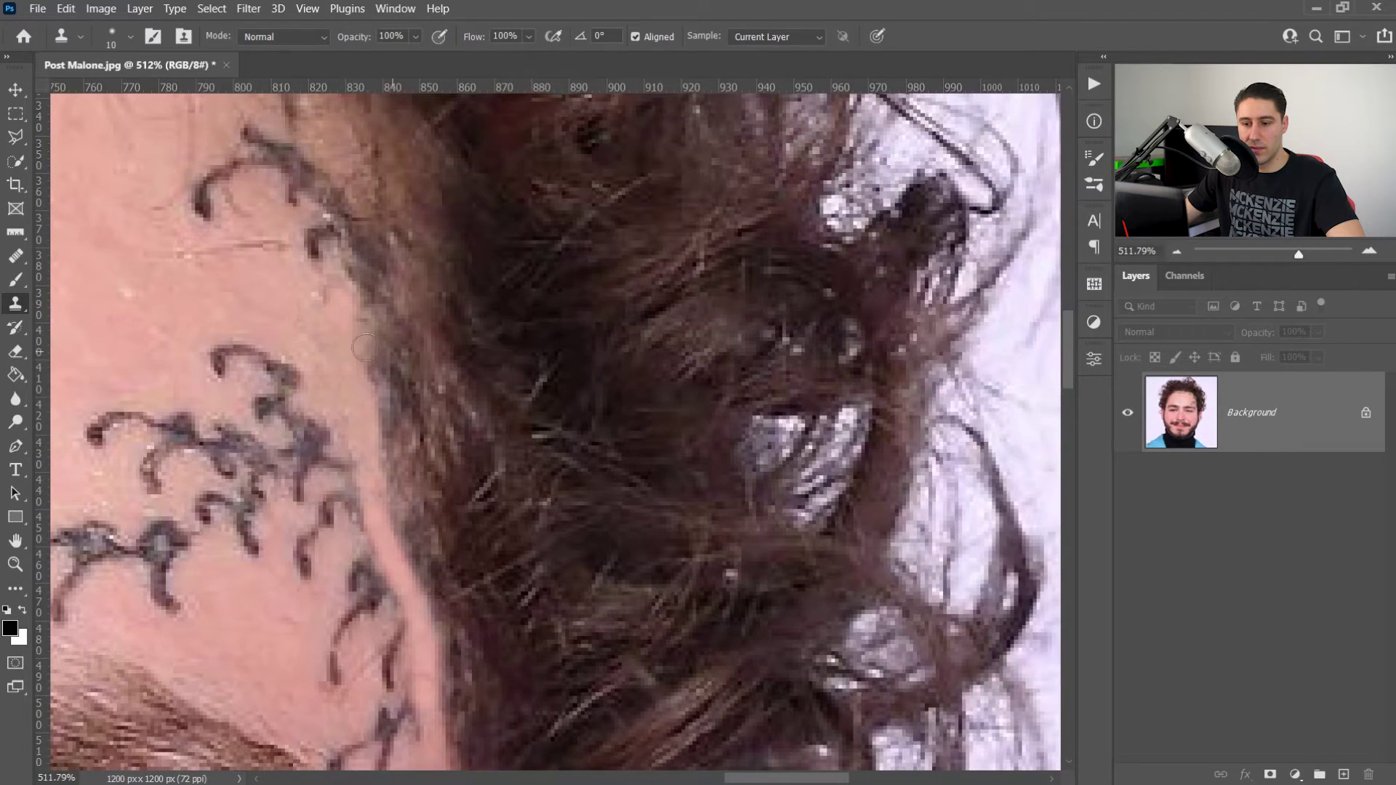
mouse_move(372, 336)
left_mouse_down()
mouse_move(388, 494)
mouse_move(372, 458)
mouse_move(371, 475)
mouse_move(389, 527)
left_mouse_up()
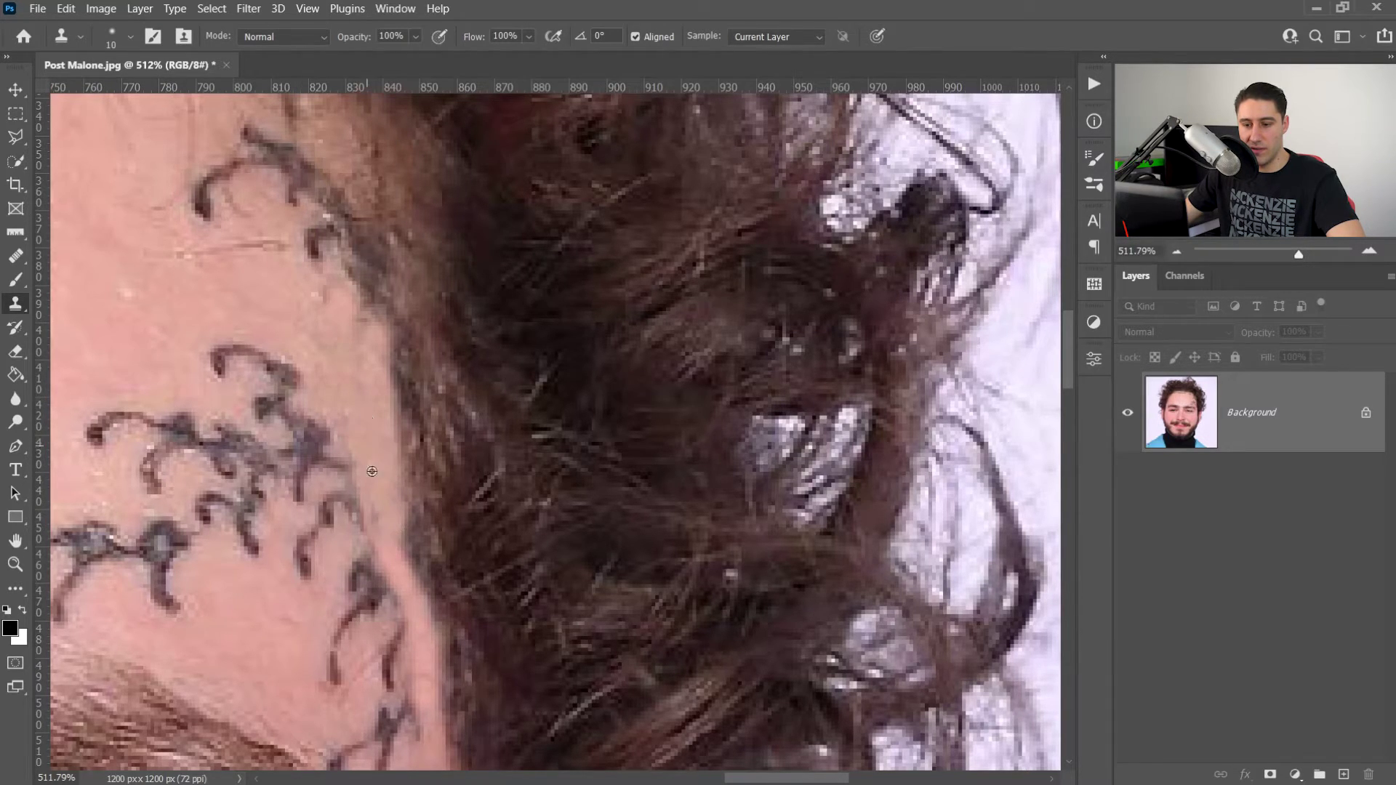
left_click_drag(525, 366, 665, 519)
mouse_move(490, 530)
left_mouse_down()
mouse_move(517, 466)
mouse_move(486, 360)
left_mouse_up()
mouse_move(509, 421)
left_mouse_down()
mouse_move(488, 355)
mouse_move(429, 275)
left_mouse_up()
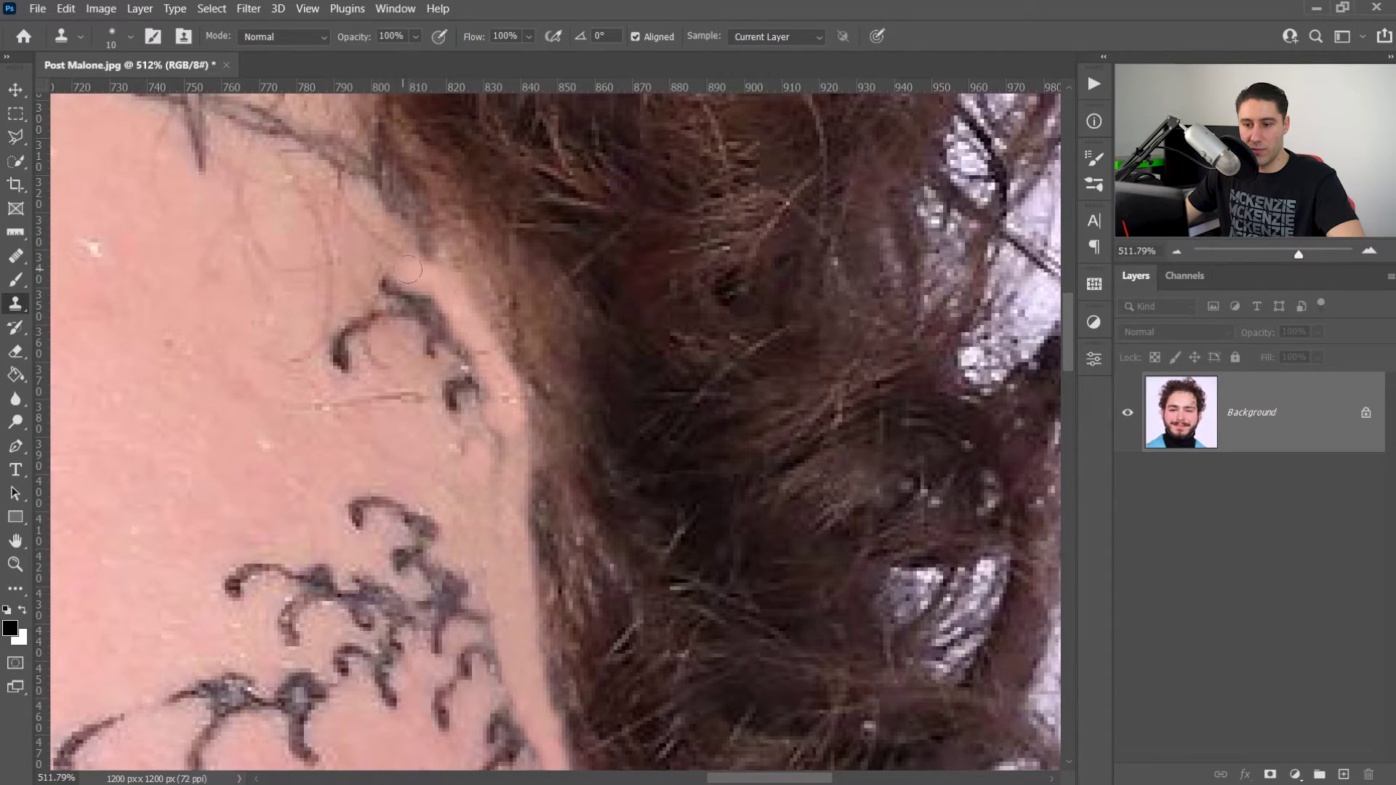
scroll(711, 477, "up", 2)
scroll(736, 439, "down", 3)
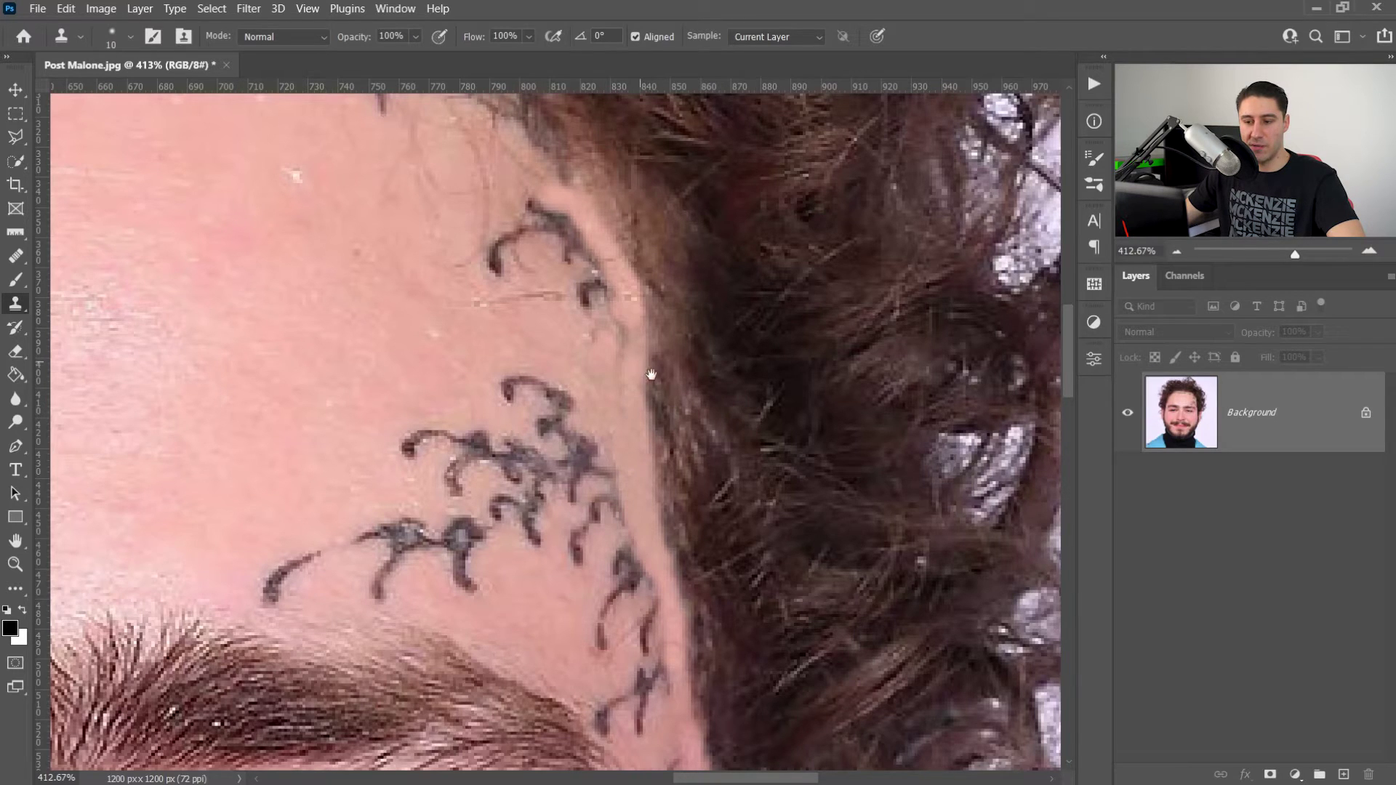
- Switch to the Healing Brush Tool with a 12 px brush and heal the small tattoo dashes beside the eyebrow's outer end
left_click_drag(744, 513, 645, 334)
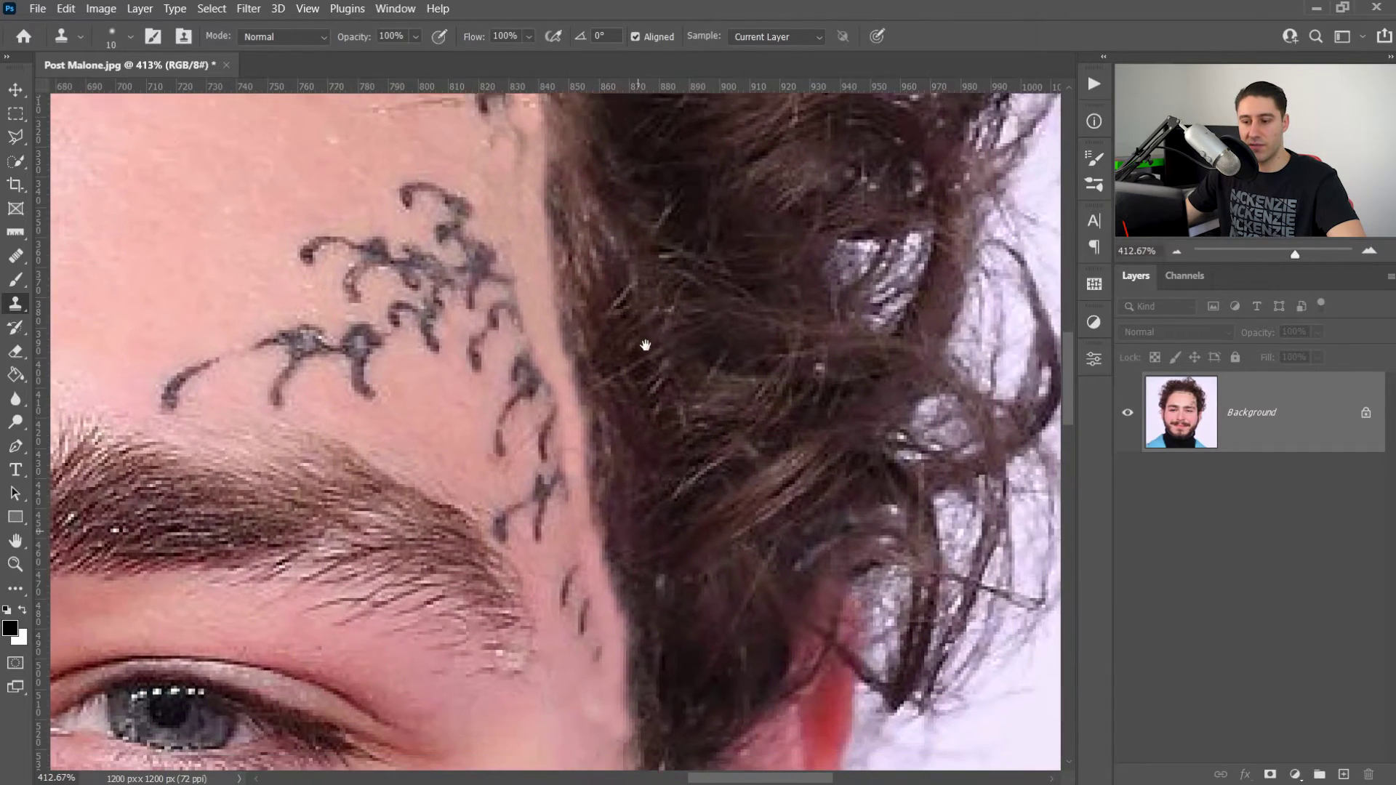
left_click_drag(681, 561, 723, 427)
scroll(537, 375, "up", 3)
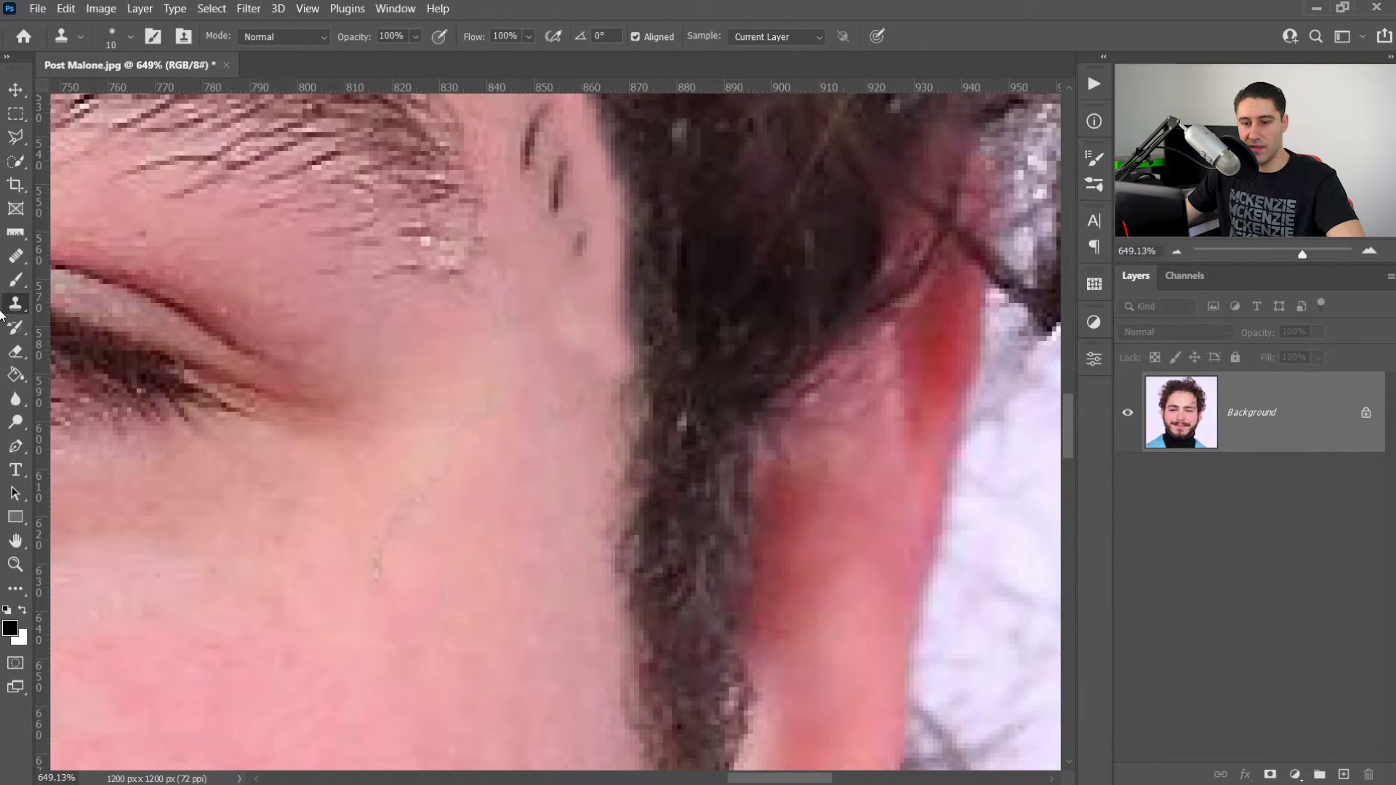
left_click(16, 256)
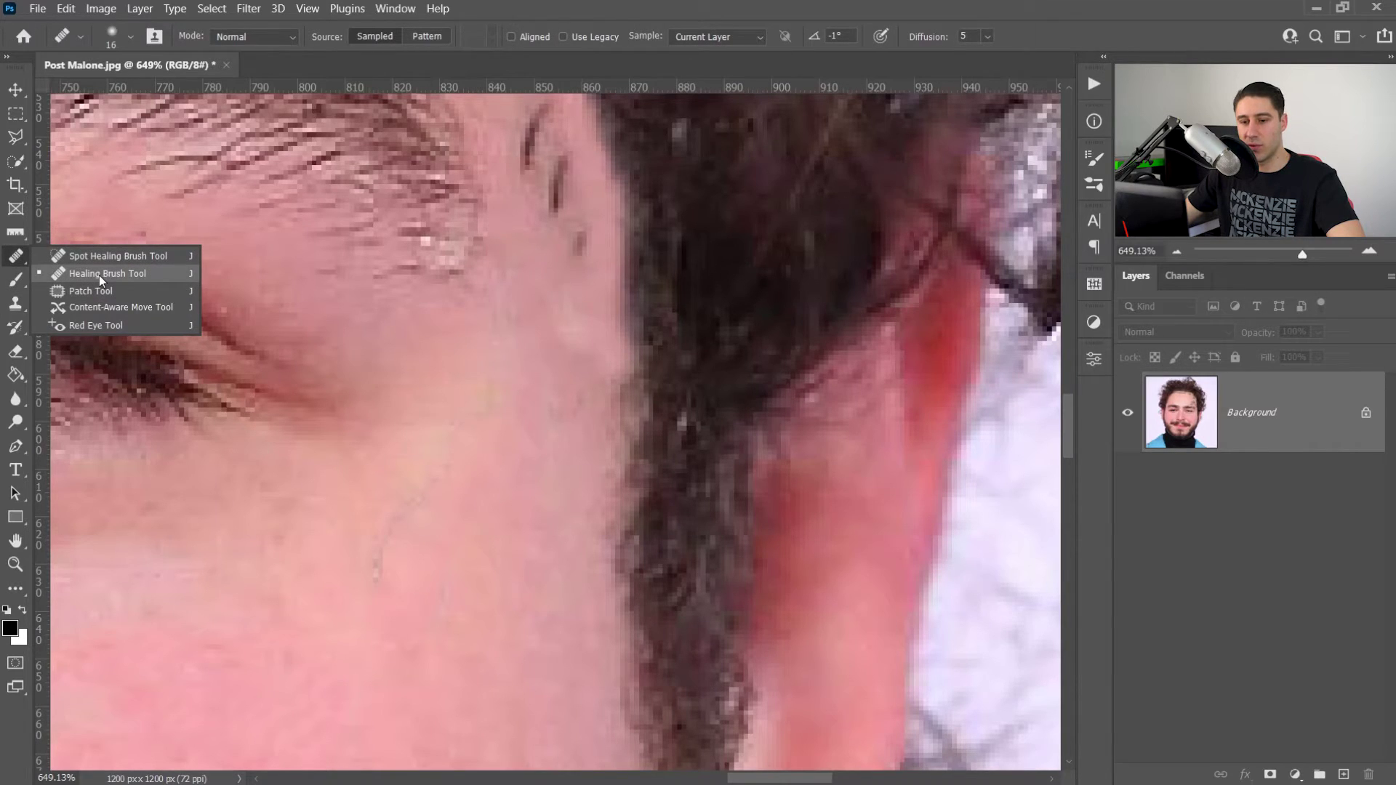
left_click(94, 274)
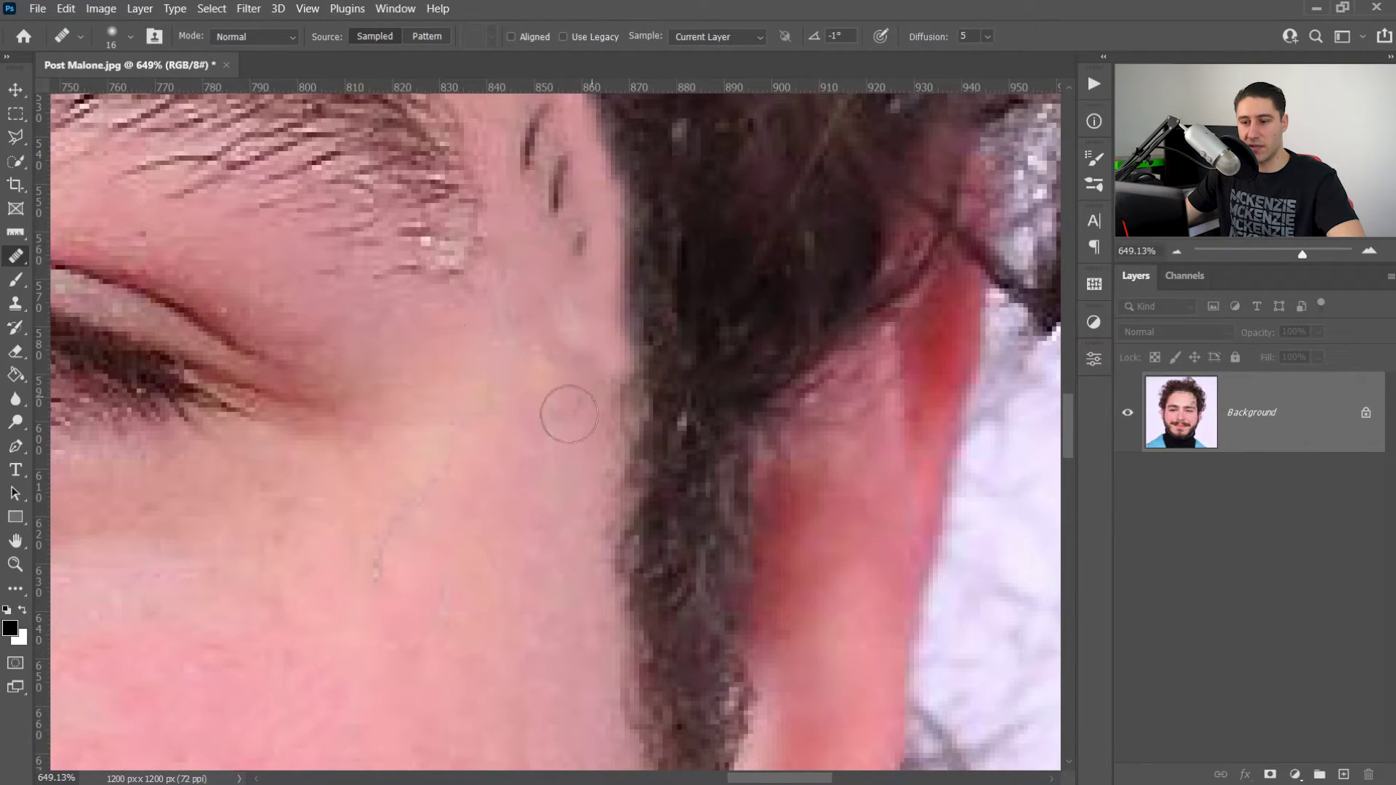
right_click(525, 404, "alt")
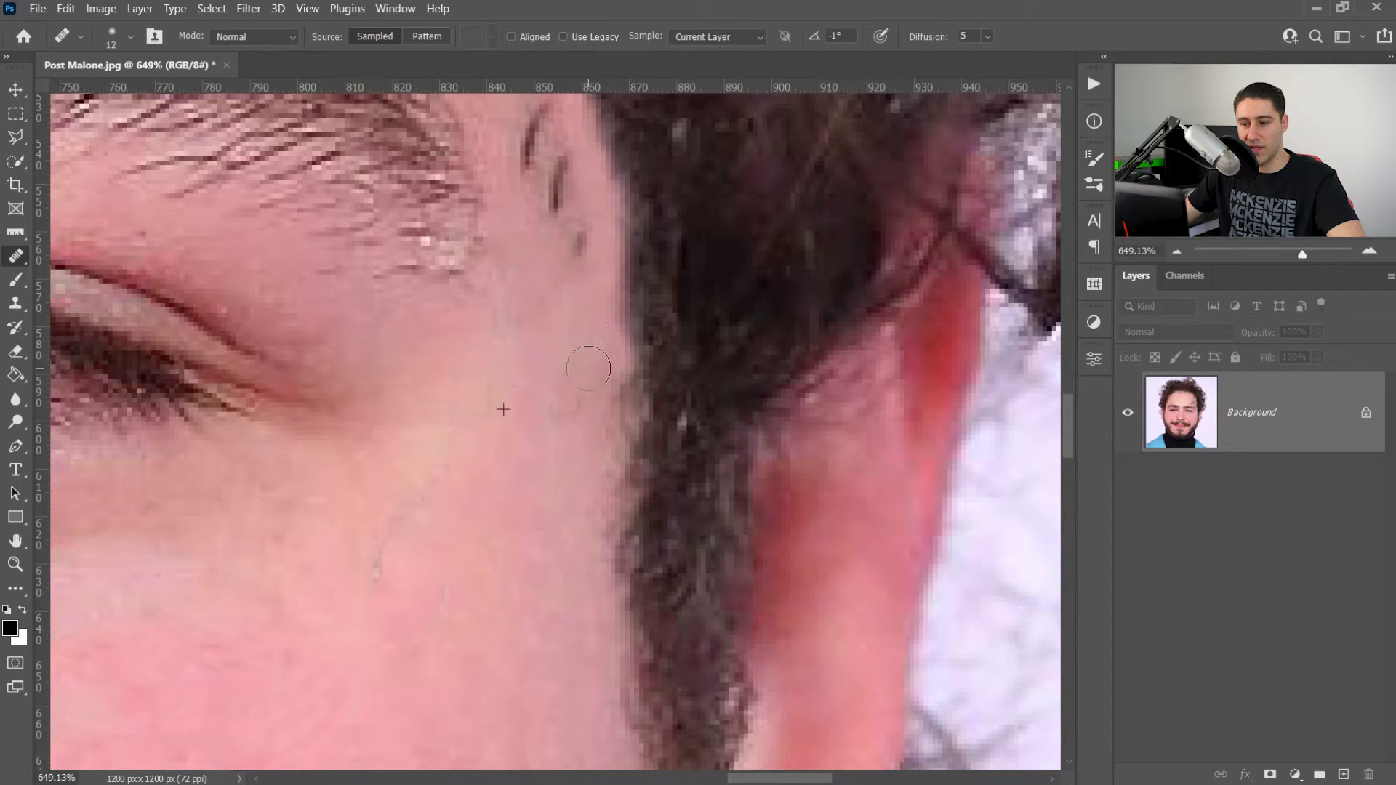
left_click_drag(580, 250, 558, 179)
left_click_drag(651, 273, 566, 431)
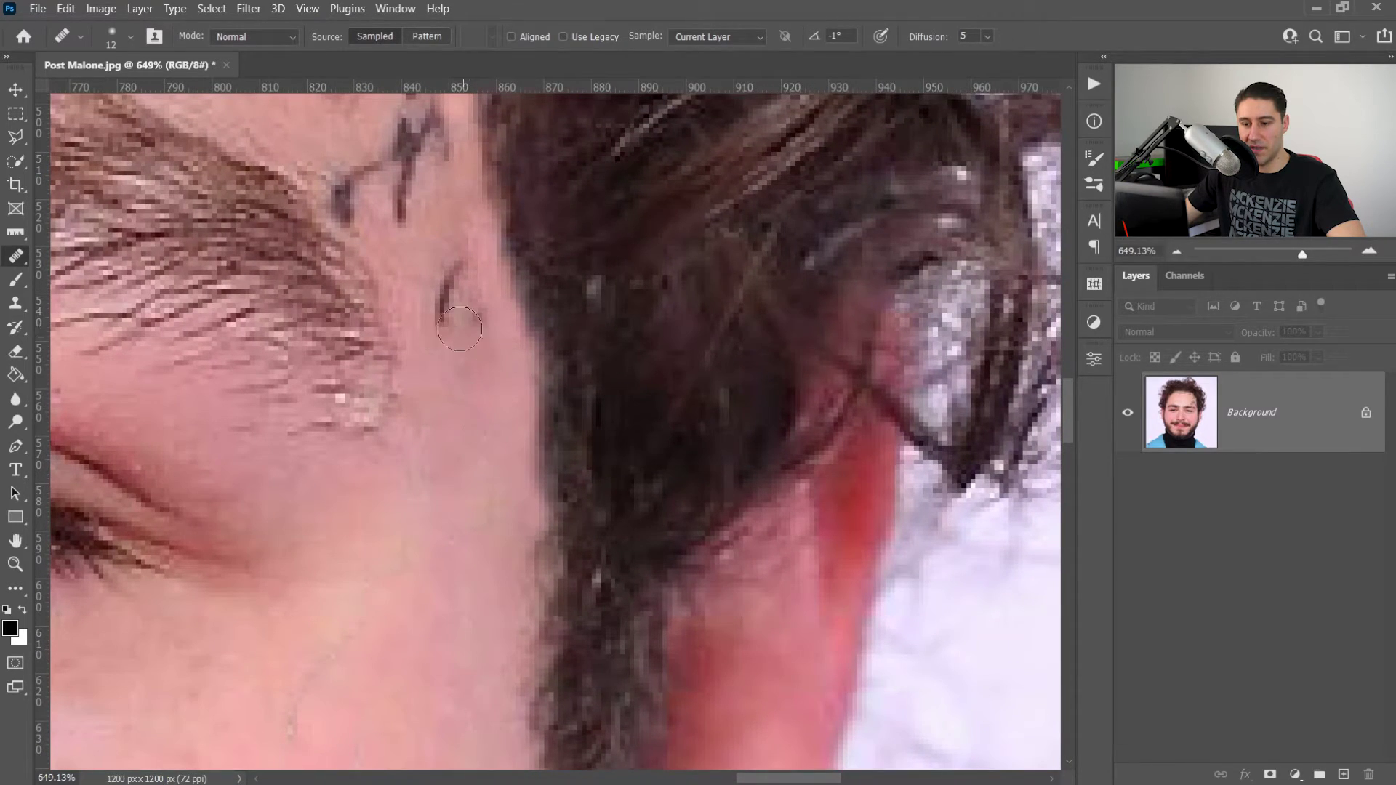
left_click_drag(459, 325, 485, 271)
key("ctrl+z")
mouse_move(468, 326)
left_mouse_down()
mouse_move(451, 291)
mouse_move(445, 311)
mouse_move(461, 264)
left_mouse_up()
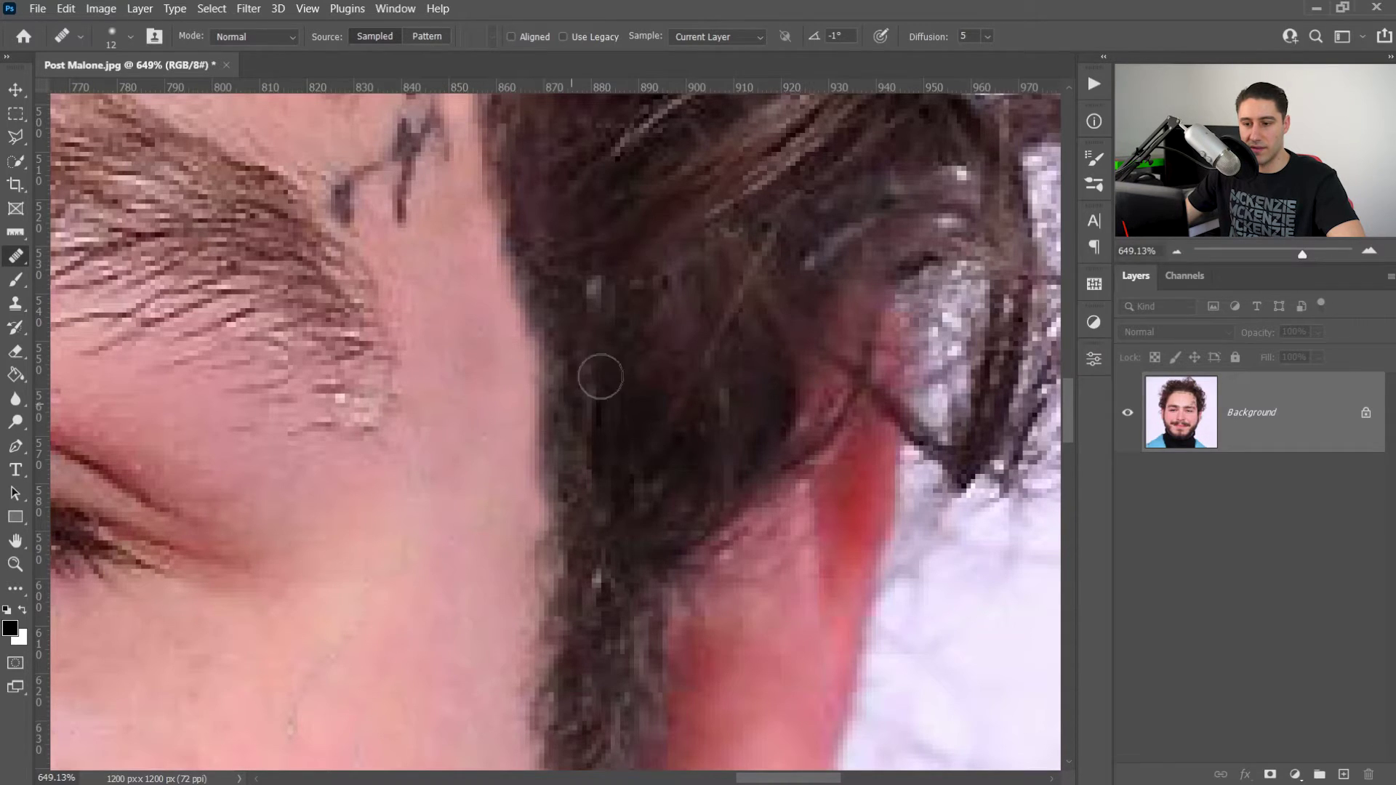
- Heal the forked tattoo mark just above the eyebrow's tail using skin sampled from the temple below it
left_click_drag(627, 309, 642, 470)
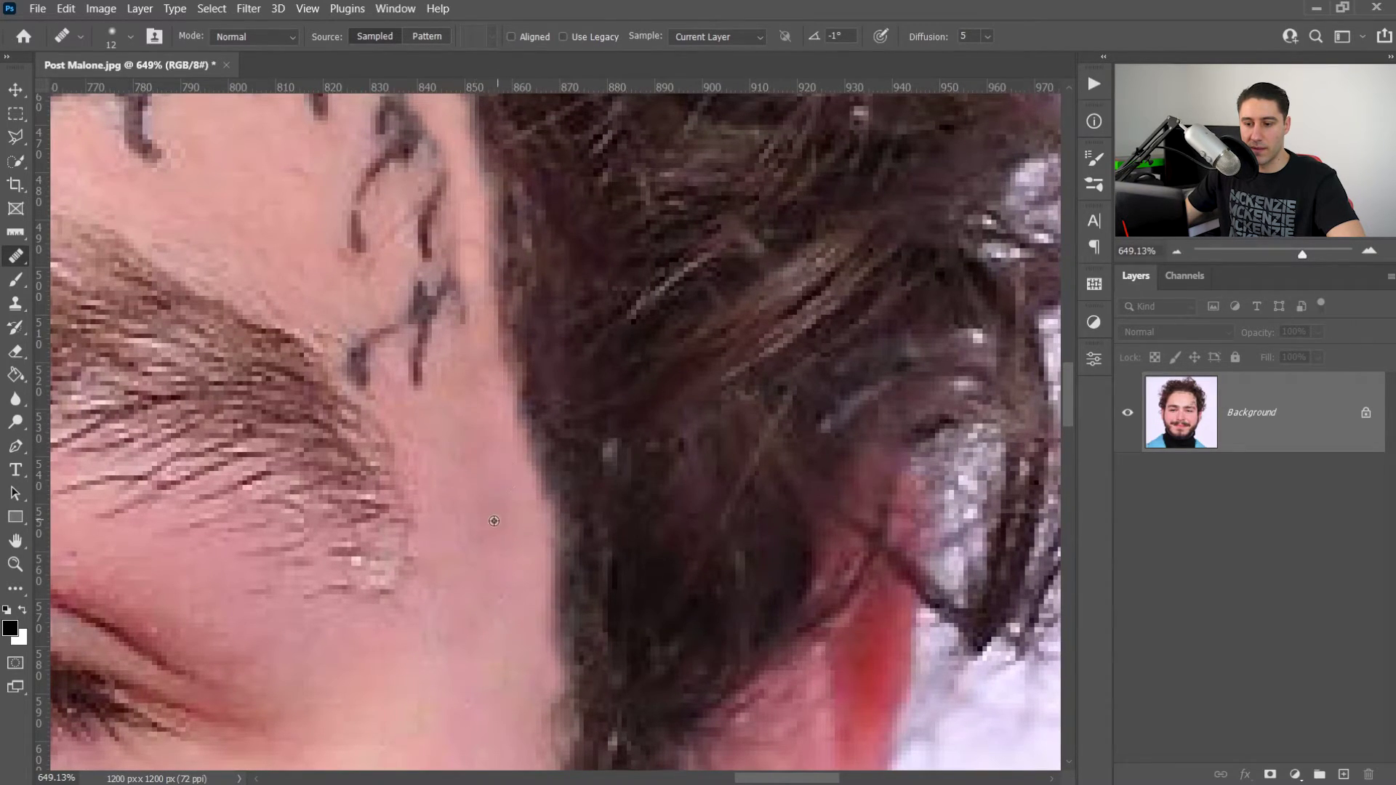
mouse_move(434, 413)
left_mouse_down()
mouse_move(426, 281)
mouse_move(437, 301)
mouse_move(453, 287)
mouse_move(445, 268)
mouse_move(436, 338)
mouse_move(365, 349)
mouse_move(428, 346)
mouse_move(430, 384)
mouse_move(375, 382)
left_mouse_up()
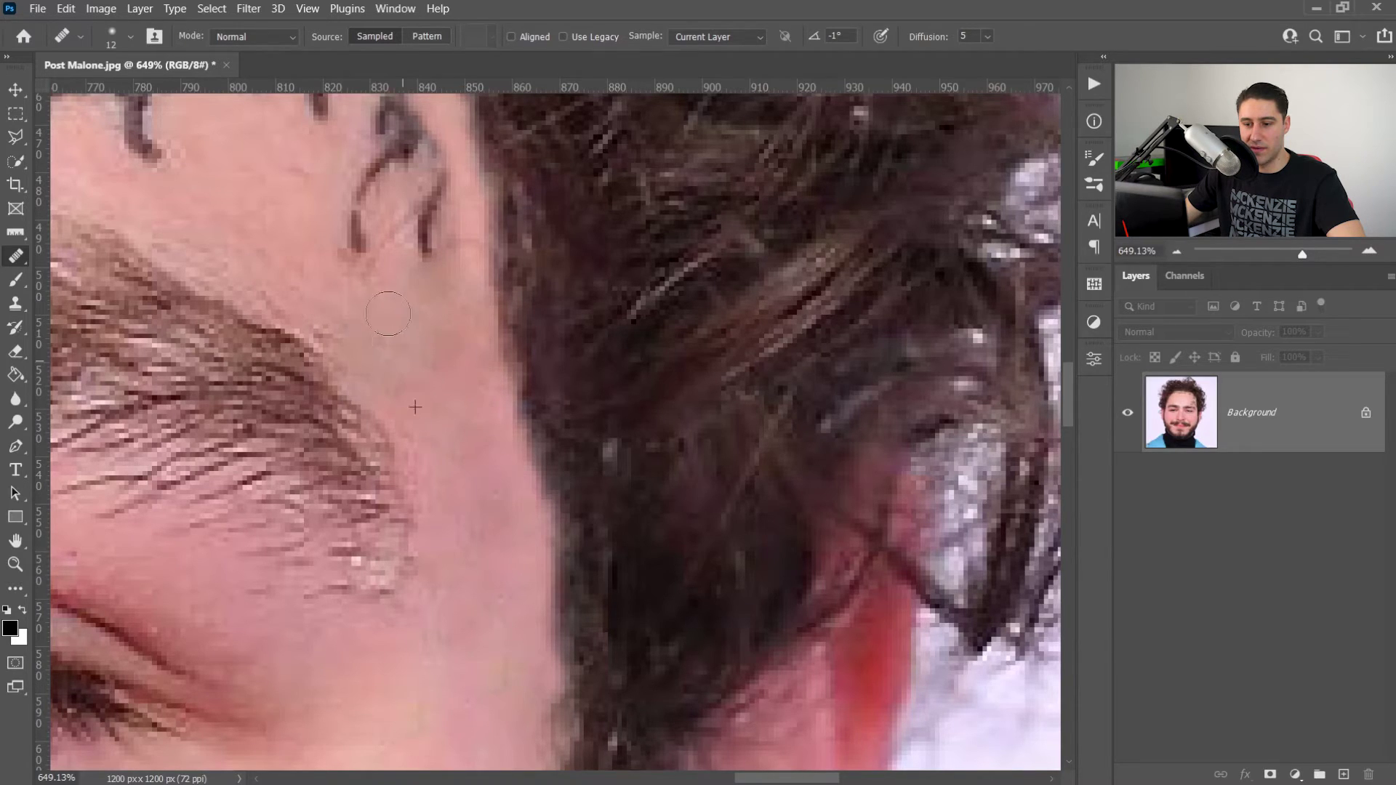
left_click_drag(388, 314, 400, 308)
- Heal the next forked barb up the temple beside the hairline and blend the dark patch left beneath it
left_click_drag(545, 313, 676, 536)
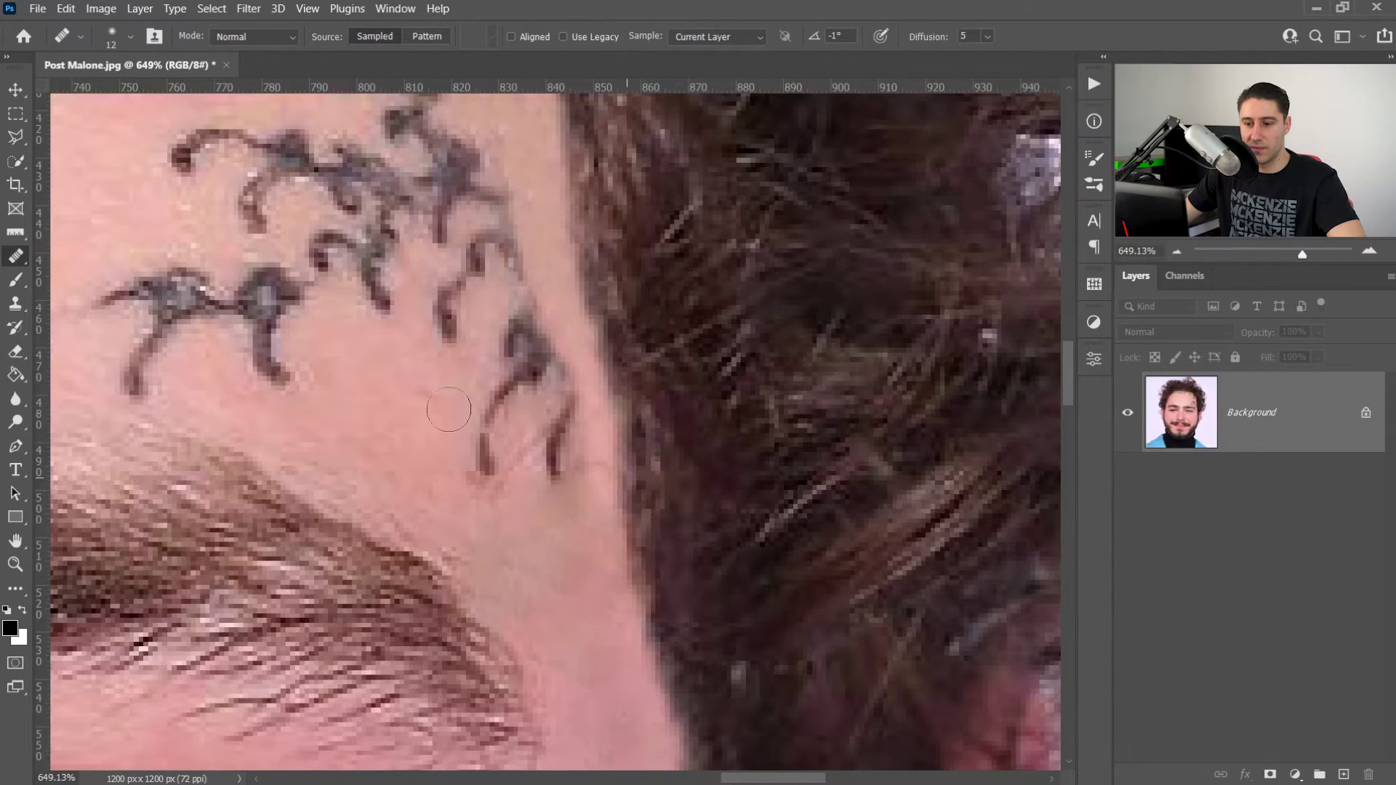
left_click(395, 440, "alt")
left_click_drag(483, 474, 483, 480)
mouse_move(458, 411)
left_mouse_down()
mouse_move(496, 413)
mouse_move(469, 406)
mouse_move(532, 367)
mouse_move(534, 424)
mouse_move(511, 443)
mouse_move(559, 442)
mouse_move(556, 456)
mouse_move(571, 400)
left_mouse_up()
mouse_move(501, 435)
left_mouse_down()
mouse_move(568, 393)
mouse_move(542, 380)
mouse_move(549, 346)
mouse_move(515, 328)
left_mouse_up()
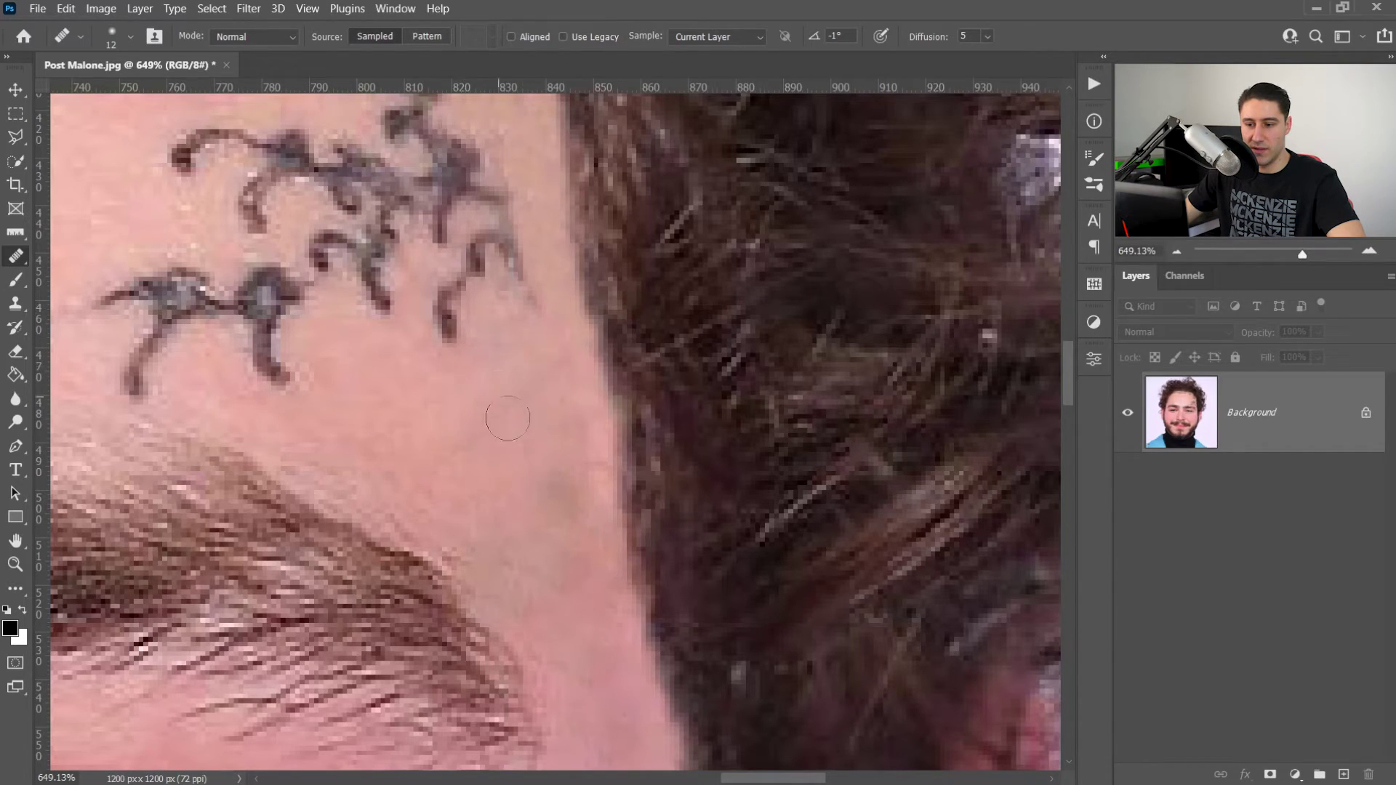
mouse_move(554, 418)
left_mouse_down()
mouse_move(519, 383)
mouse_move(560, 381)
mouse_move(577, 469)
mouse_move(570, 487)
mouse_move(544, 460)
mouse_move(559, 513)
left_mouse_up()
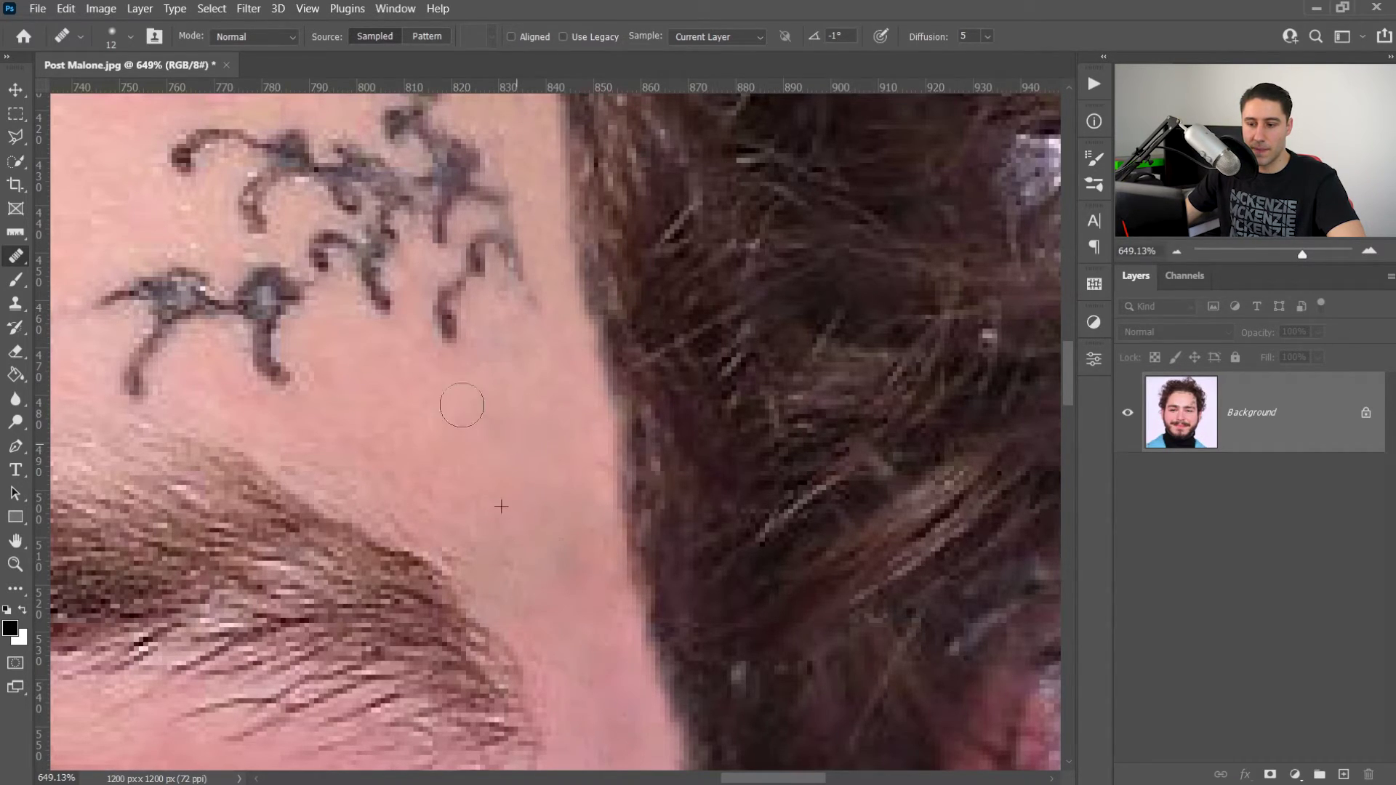
left_click_drag(462, 406, 387, 425)
left_click_drag(650, 637, 566, 319)
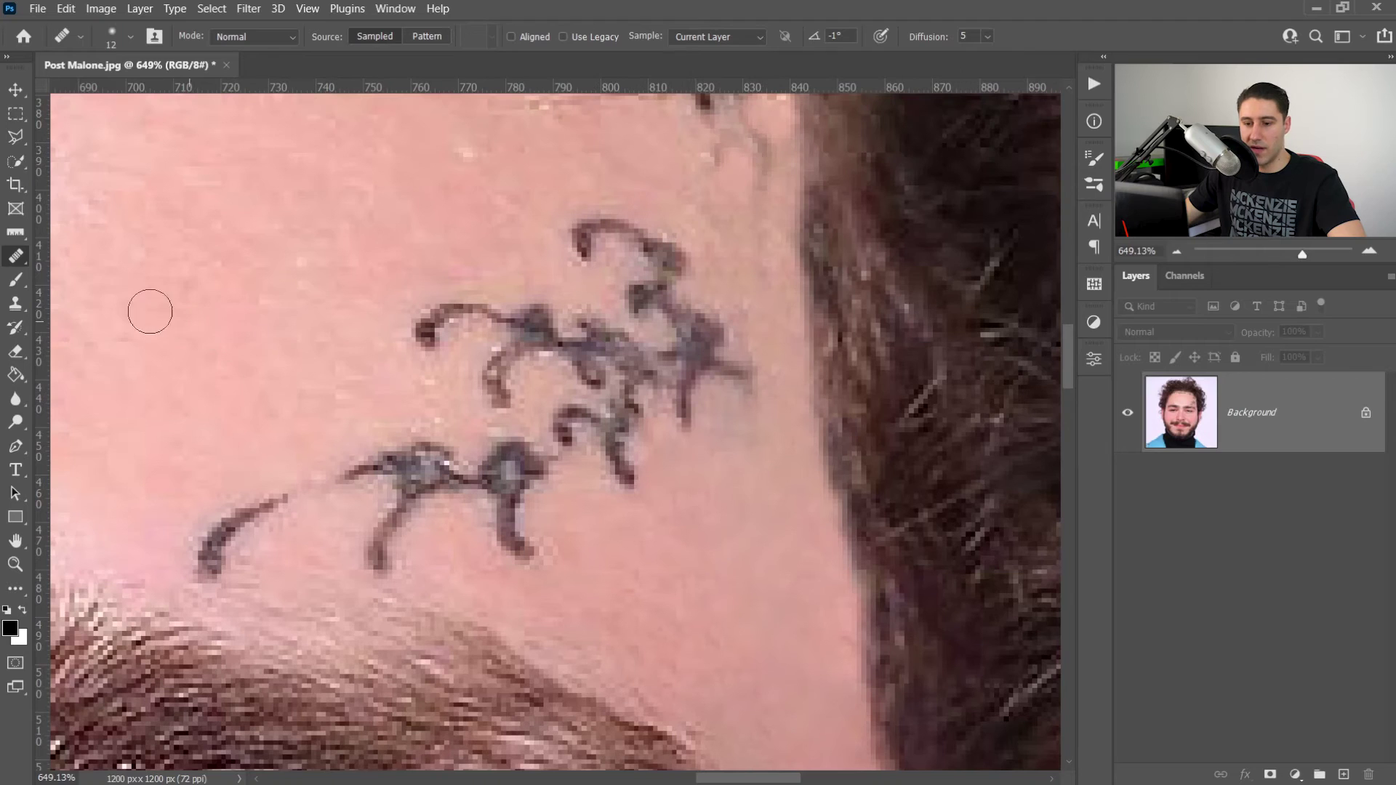
- Remove the remaining tattoo cluster above the eyebrow with the Spot Healing Brush Tool at 14 px, and clean up the leftover specks
right_click(22, 258)
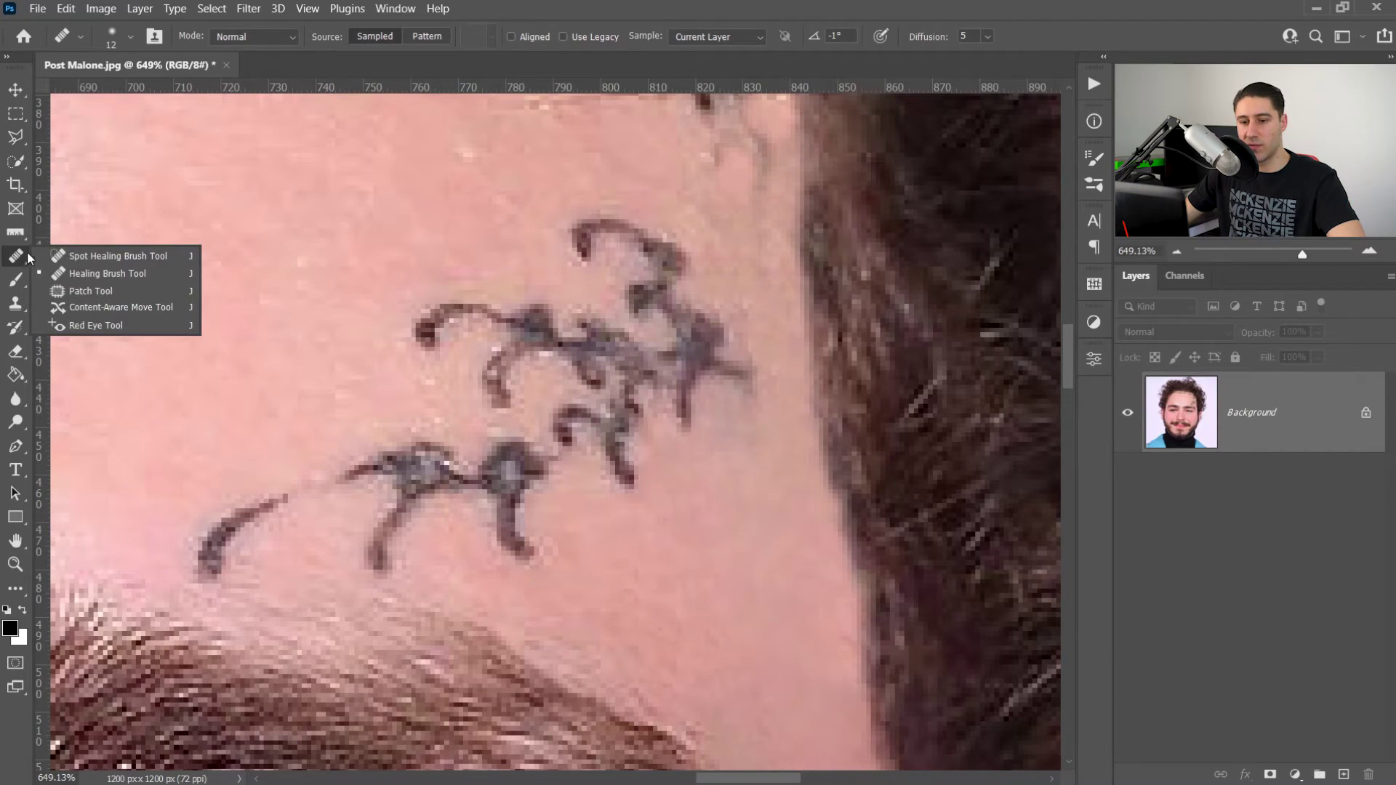
left_click(93, 259)
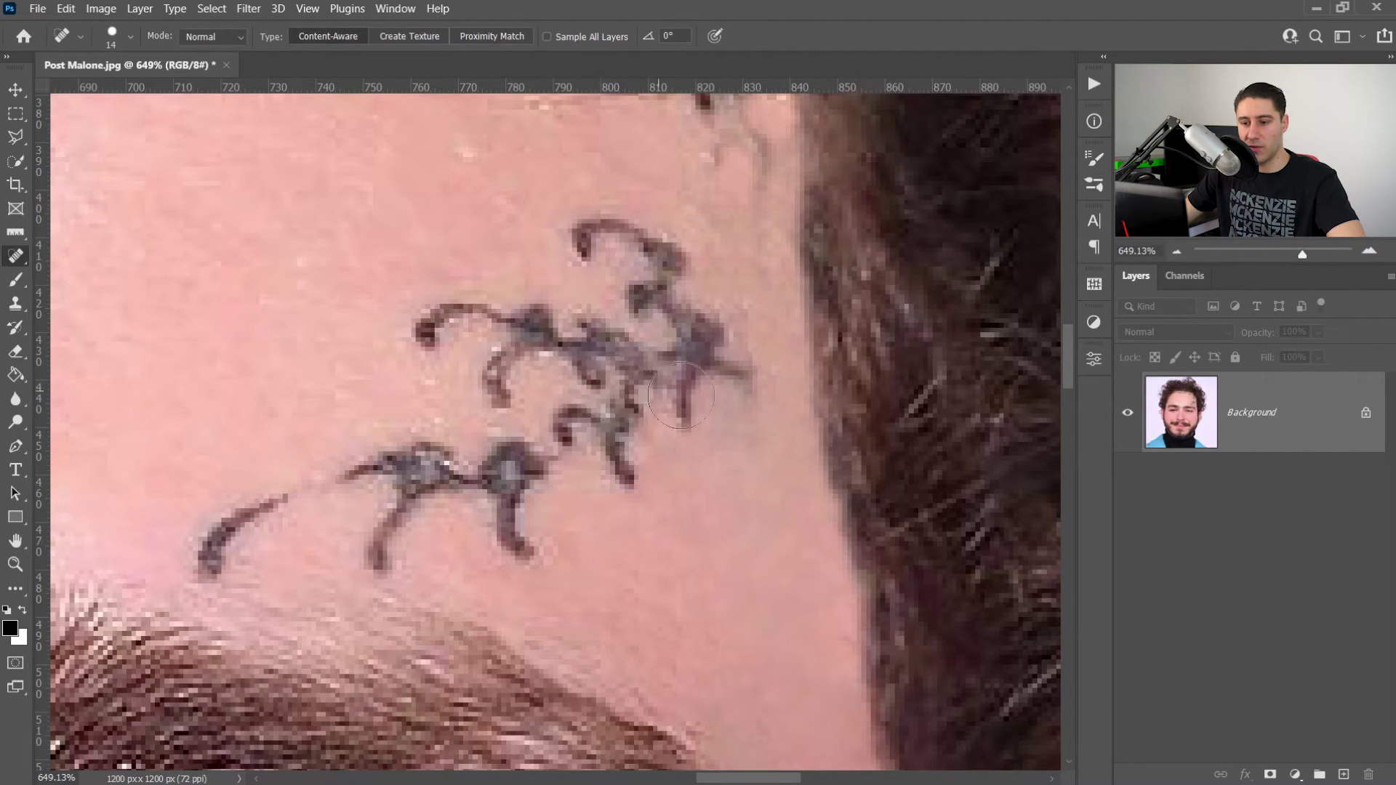
mouse_move(681, 396)
left_mouse_down()
mouse_move(746, 396)
mouse_move(693, 415)
mouse_move(712, 344)
mouse_move(674, 339)
mouse_move(656, 289)
mouse_move(669, 259)
mouse_move(621, 235)
mouse_move(599, 262)
mouse_move(669, 326)
mouse_move(627, 376)
mouse_move(521, 325)
mouse_move(500, 382)
mouse_move(485, 323)
mouse_move(453, 316)
mouse_move(430, 335)
mouse_move(527, 331)
mouse_move(515, 387)
mouse_move(630, 411)
mouse_move(595, 439)
mouse_move(571, 430)
mouse_move(619, 465)
mouse_move(577, 424)
mouse_move(542, 462)
mouse_move(501, 460)
mouse_move(514, 545)
mouse_move(447, 461)
mouse_move(392, 537)
mouse_move(379, 518)
mouse_move(396, 465)
mouse_move(237, 533)
mouse_move(203, 570)
mouse_move(600, 419)
left_mouse_up()
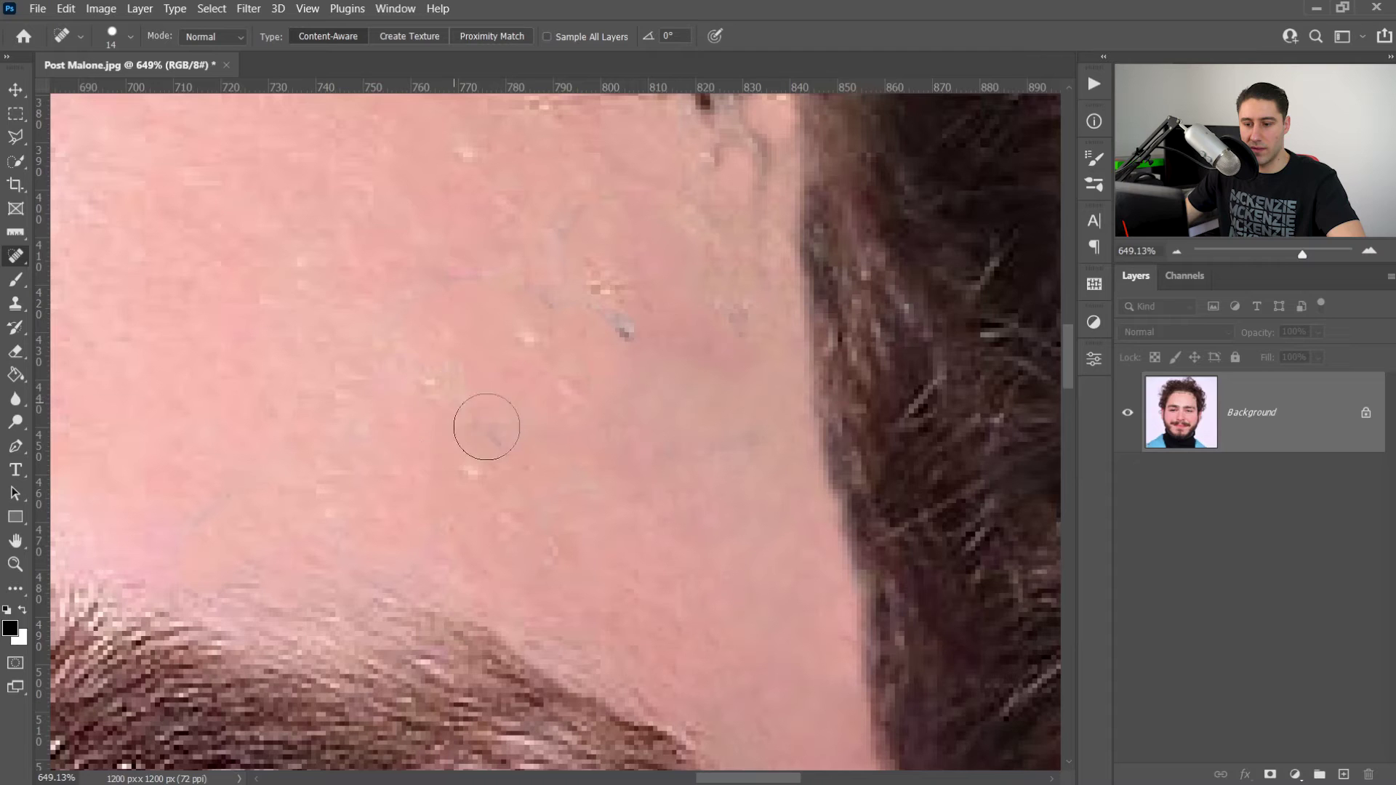
left_click(603, 307)
left_click(467, 413)
left_click(869, 288)
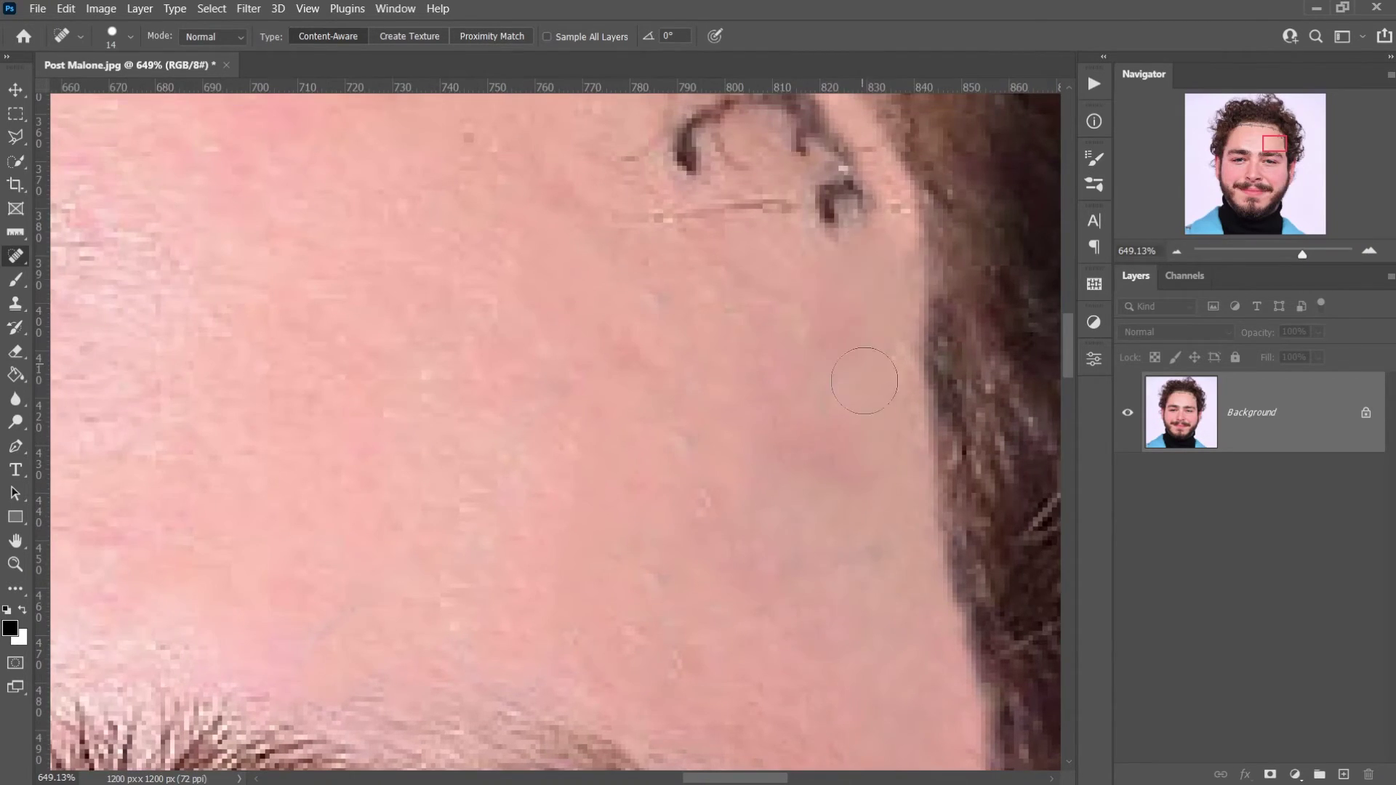
- Remove the upper temple tattoo next to the hairline with the Spot Healing Brush Tool
left_click_drag(865, 381, 701, 603)
left_click_drag(694, 410, 545, 342)
left_click(531, 386)
- Clone skin with the 10 px Clone Stamp Tool between the hairline and the barbs of the wire tattoo across the forehead
scroll(723, 458, "down", 4)
scroll(723, 458, "up", 3)
key("s")
left_click(703, 506, "alt")
mouse_move(691, 476)
left_mouse_down()
mouse_move(640, 382)
mouse_move(585, 349)
left_mouse_up()
left_click(400, 259)
left_click_drag(437, 276, 381, 255)
left_click_drag(80, 327, 676, 443)
left_click(701, 331)
left_click_drag(408, 291, 756, 324)
left_click(486, 342)
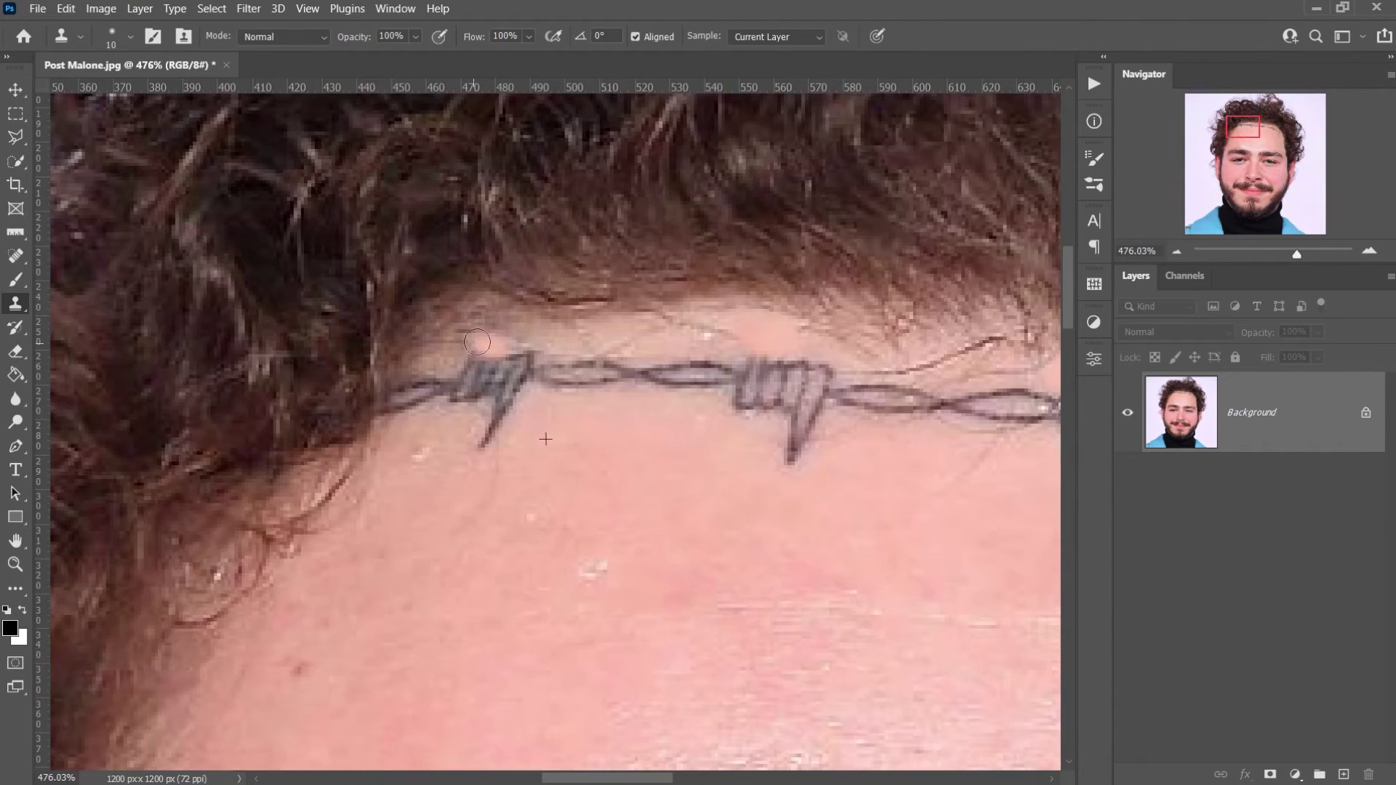
- Heal the barbed wire tattoo along the forehead hairline with the 12 px Healing Brush Tool, using skin sampled from the forehead
scroll(477, 342, "right", 10)
right_click(15, 255)
left_click(88, 275)
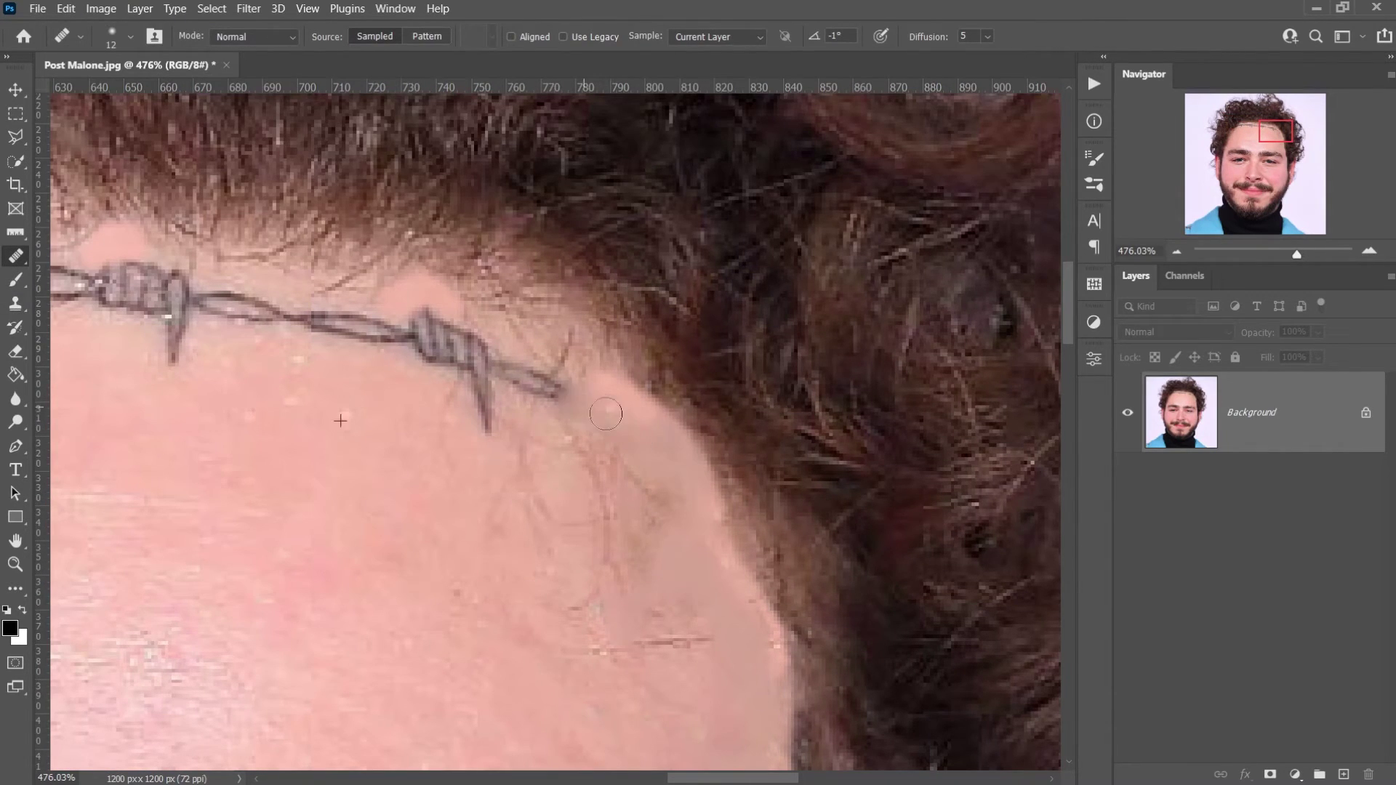
mouse_move(606, 414)
left_mouse_down()
mouse_move(447, 334)
mouse_move(500, 360)
mouse_move(605, 372)
left_mouse_up()
mouse_move(615, 377)
left_mouse_down()
mouse_move(472, 354)
mouse_move(304, 318)
left_mouse_up()
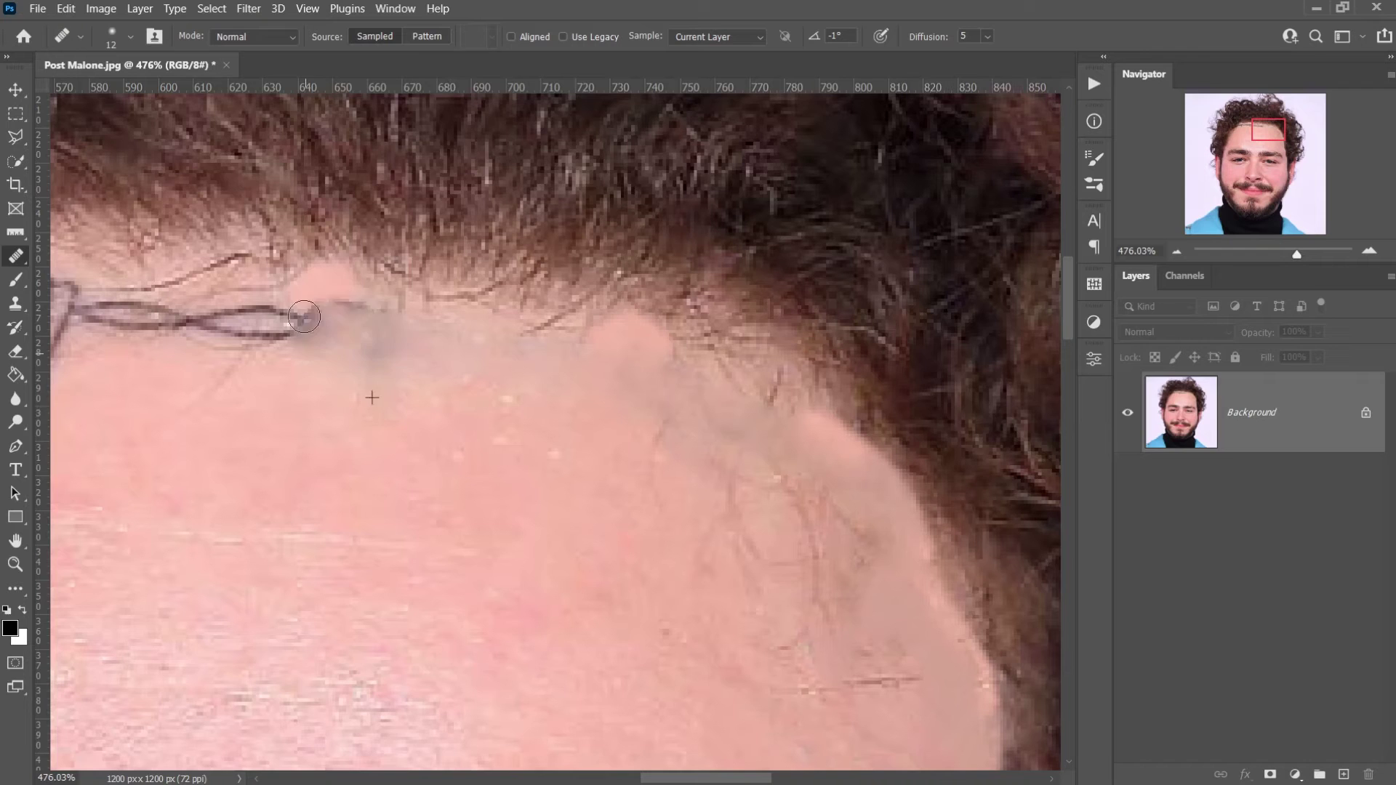
left_click_drag(429, 349, 361, 312)
left_click_drag(457, 458, 851, 521)
mouse_move(691, 397)
left_mouse_down()
mouse_move(286, 348)
mouse_move(739, 307)
left_mouse_up()
mouse_move(691, 309)
left_mouse_down()
mouse_move(576, 311)
mouse_move(498, 338)
left_mouse_up()
- Enlarge the Healing Brush to 25 px and smooth the discoloured skin where the barbed wire tattoo crossed the forehead
left_click(567, 374)
key("bracketright")
key("bracketright")
key("bracketright")
left_click_drag(718, 336, 428, 301)
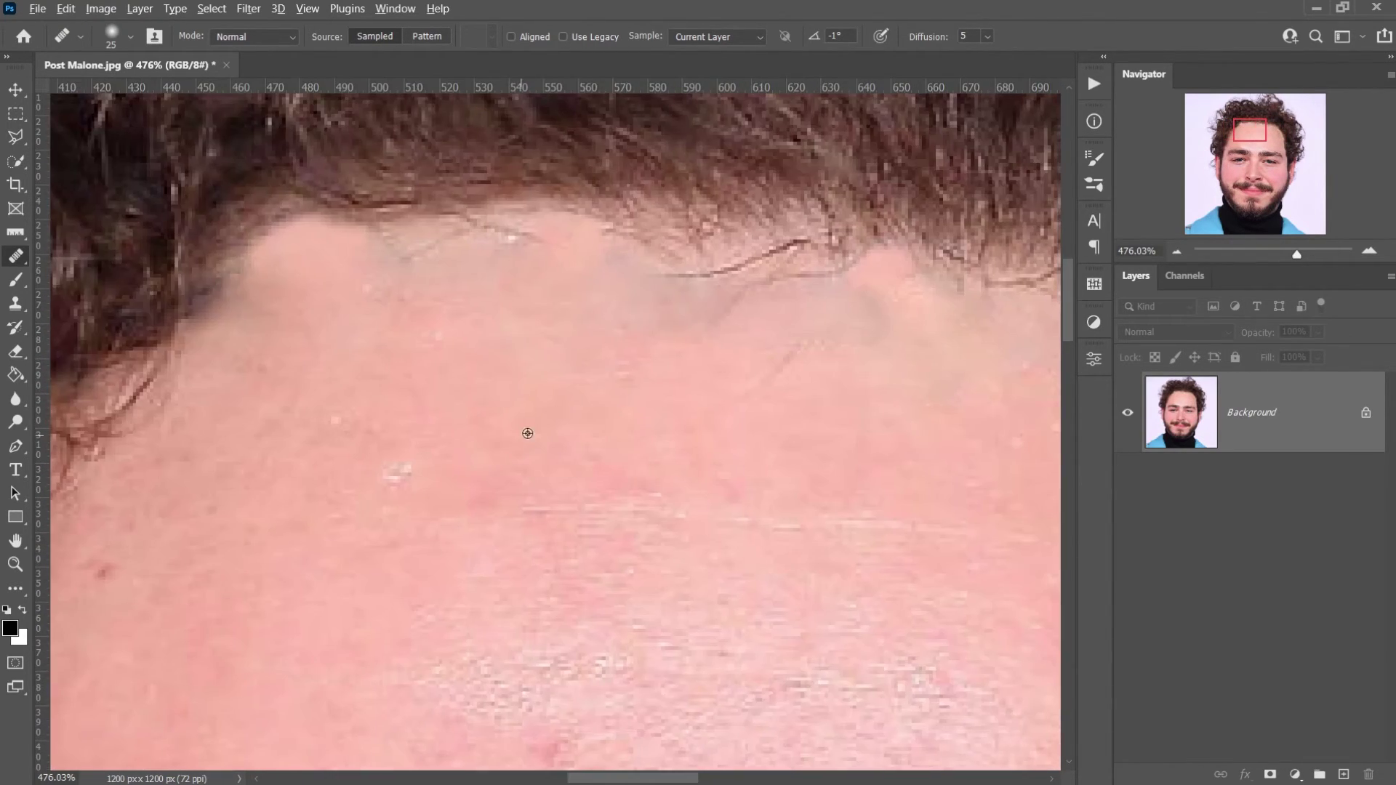
left_click_drag(877, 321, 674, 212)
left_click_drag(944, 267, 711, 338)
left_click_drag(985, 658, 592, 374)
left_click_drag(109, 219, 1003, 509)
- Clone skin with the Clone Stamp Tool over the dark smudge where the wire tattoo met the side hair
scroll(509, 349, "up", 1)
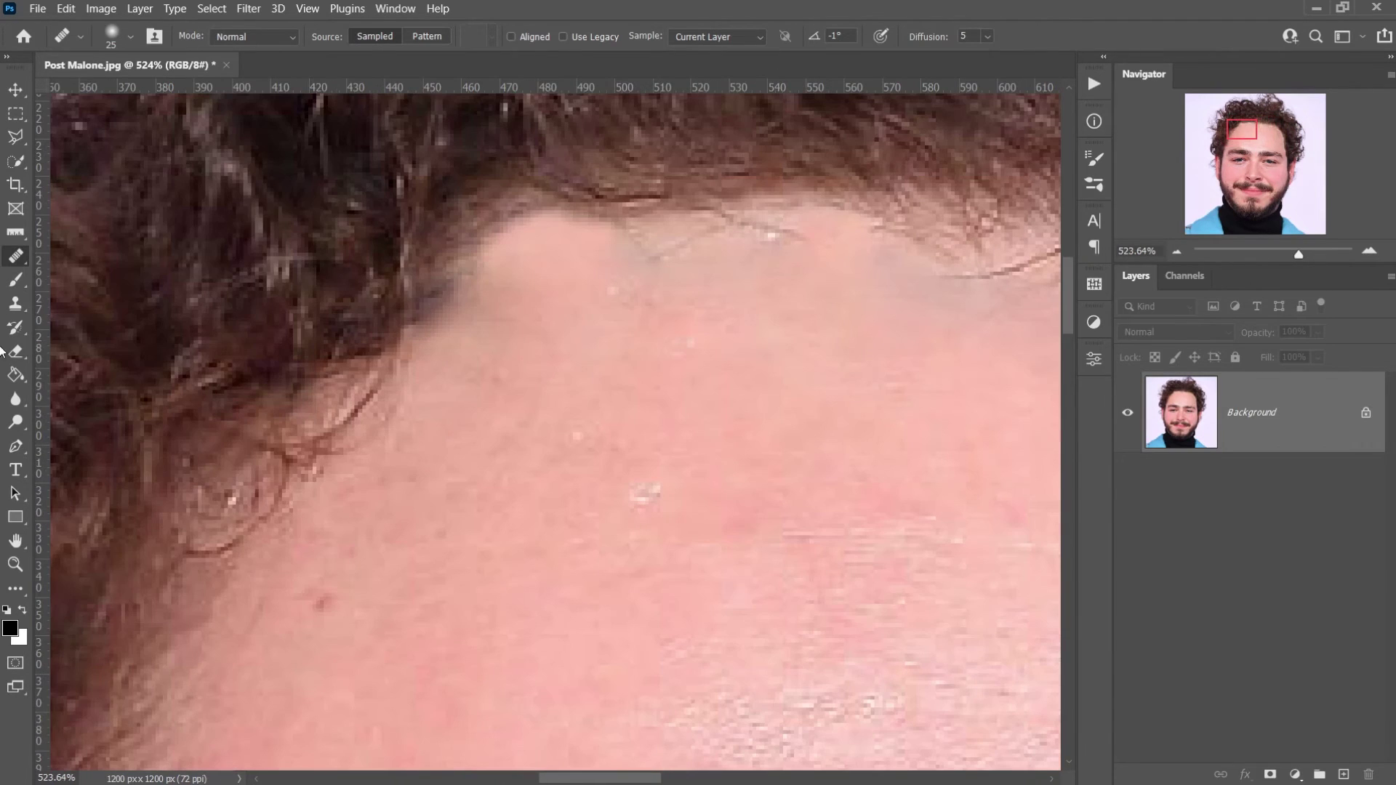
left_click(15, 304)
left_click_drag(452, 317, 482, 290)
- Return to the Healing Brush Tool, reduce its brush to 21 px, and blend the uneven patches below the forehead hairline
left_click(11, 253)
key("bracketleft")
left_click(642, 279)
left_click(569, 275)
left_click_drag(1015, 414, 480, 326)
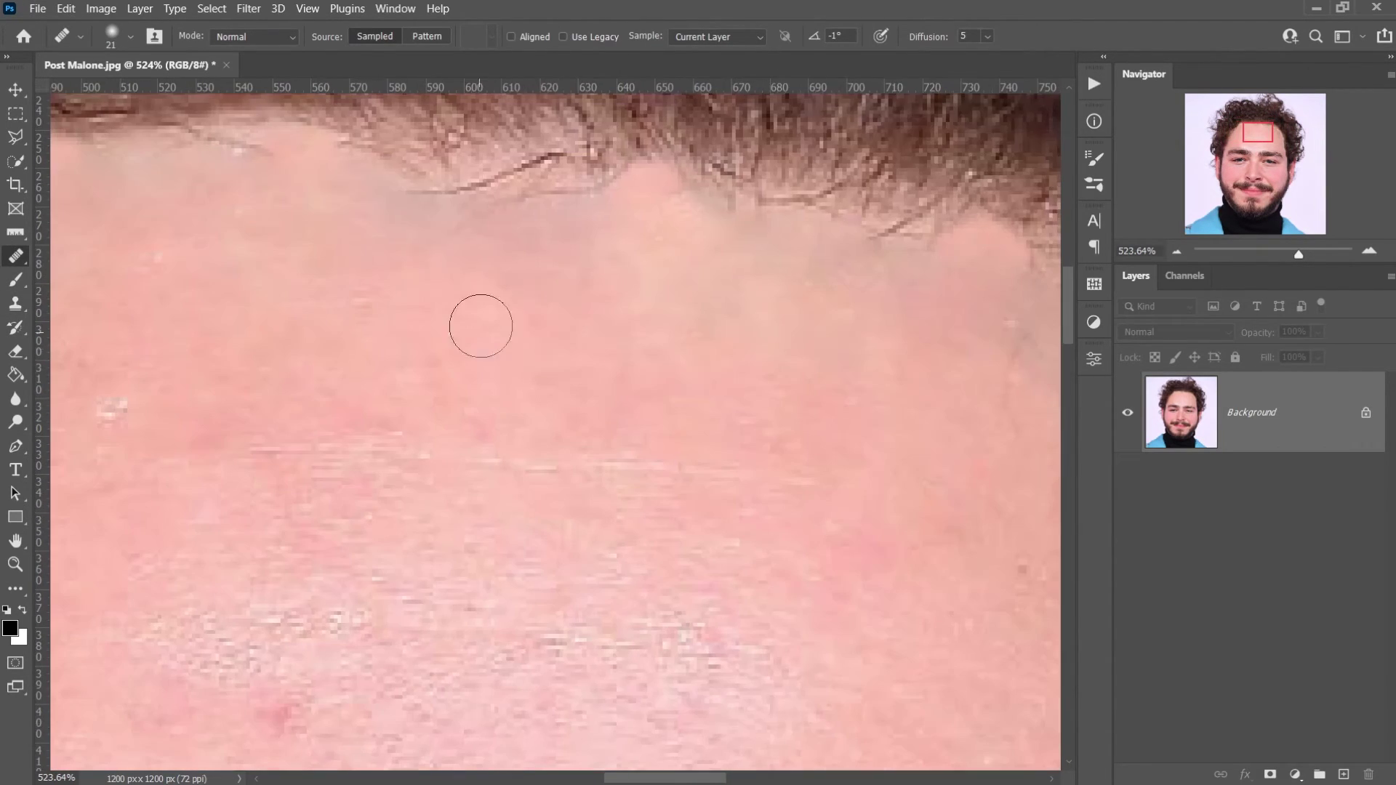
left_click_drag(648, 287, 615, 286)
left_click(473, 228)
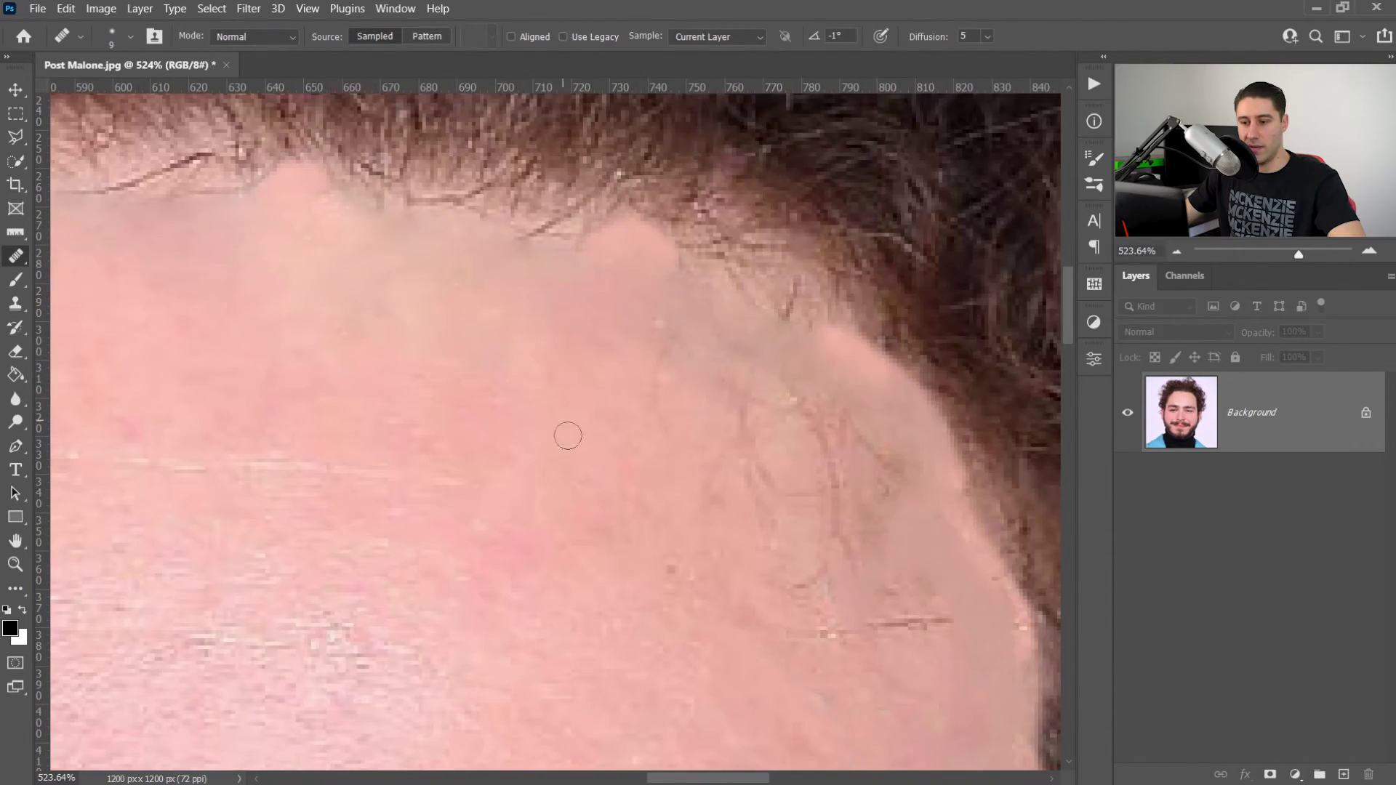
- Create a new layer, pick the forehead's skin colour as the foreground colour, and set up the Brush Tool at 27 px
scroll(568, 436, "up", 2)
scroll(568, 435, "left", 6)
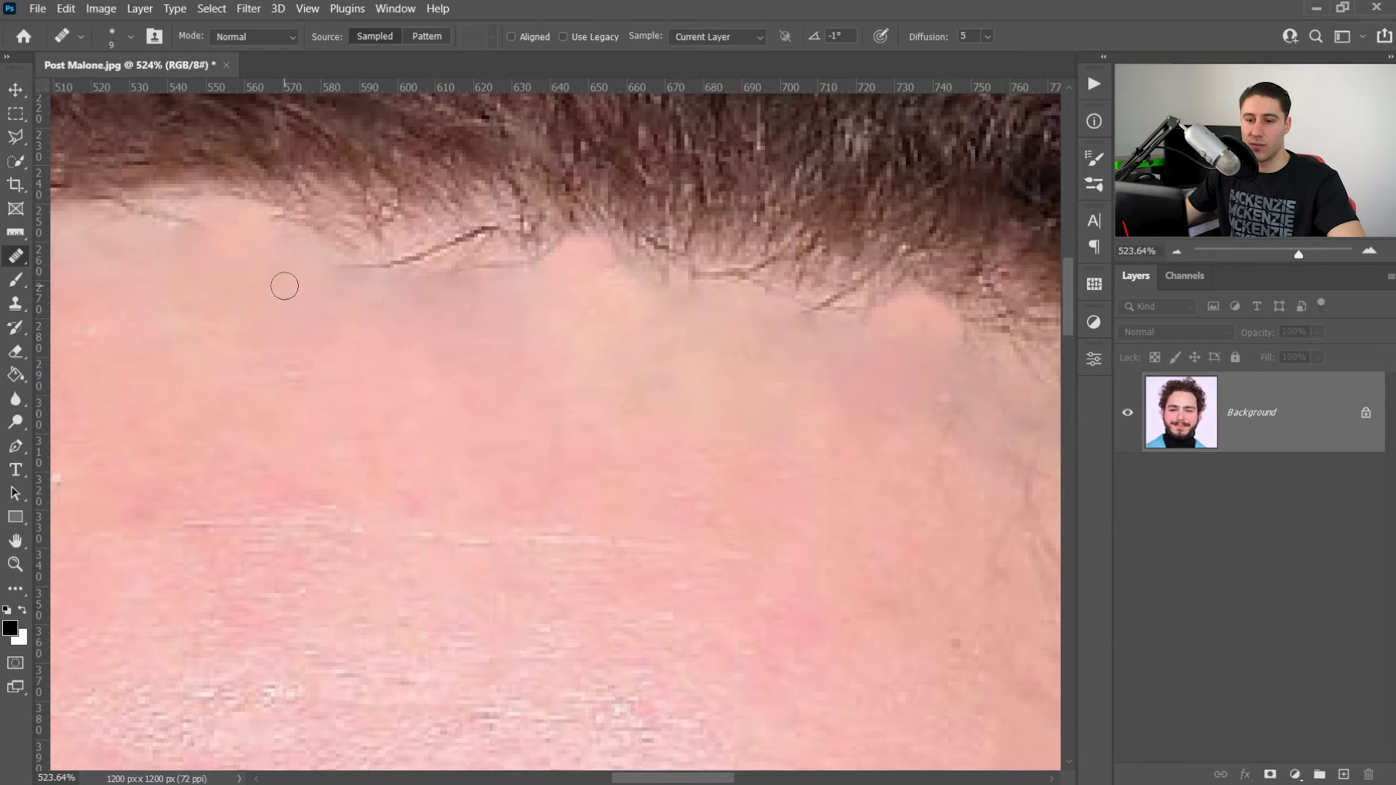
left_click_drag(19, 282, 109, 282)
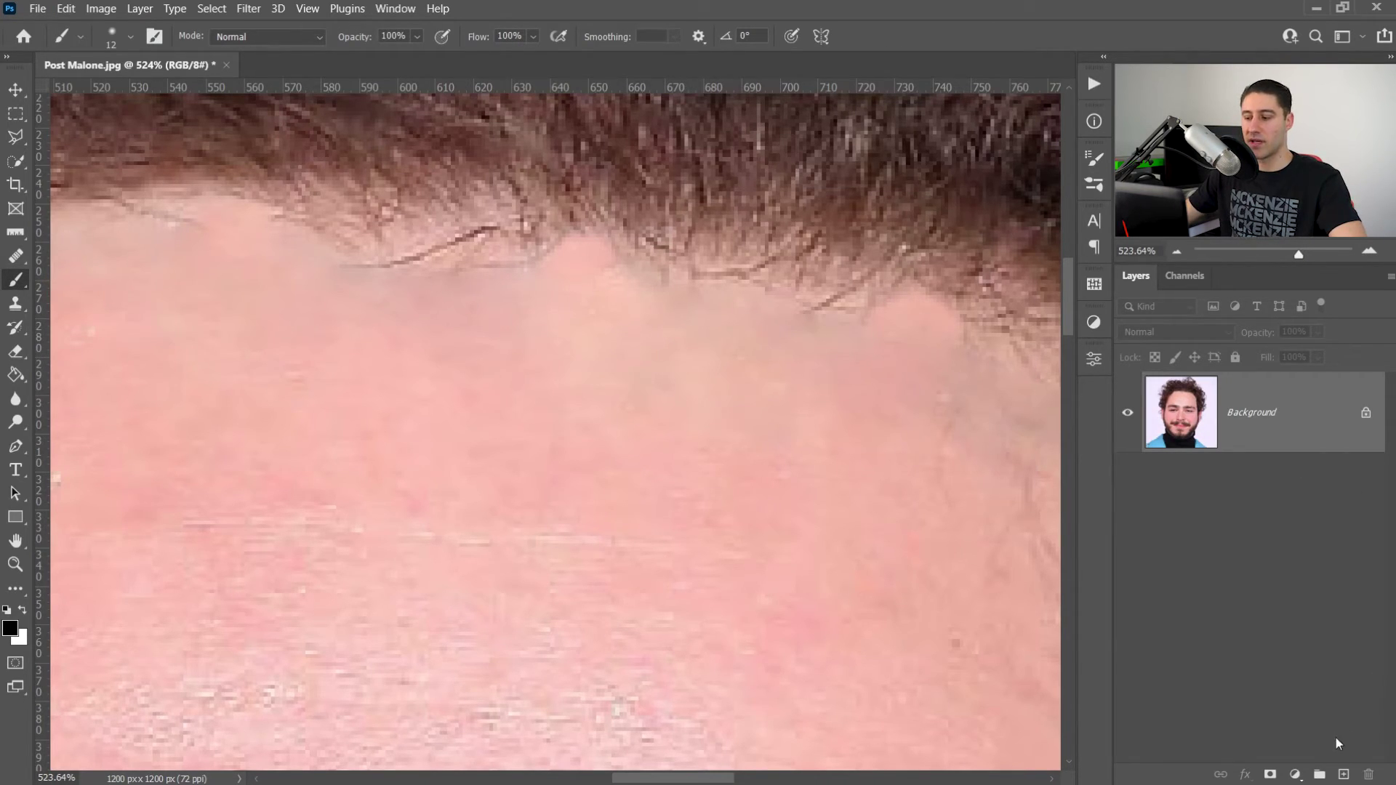
left_click(1344, 774)
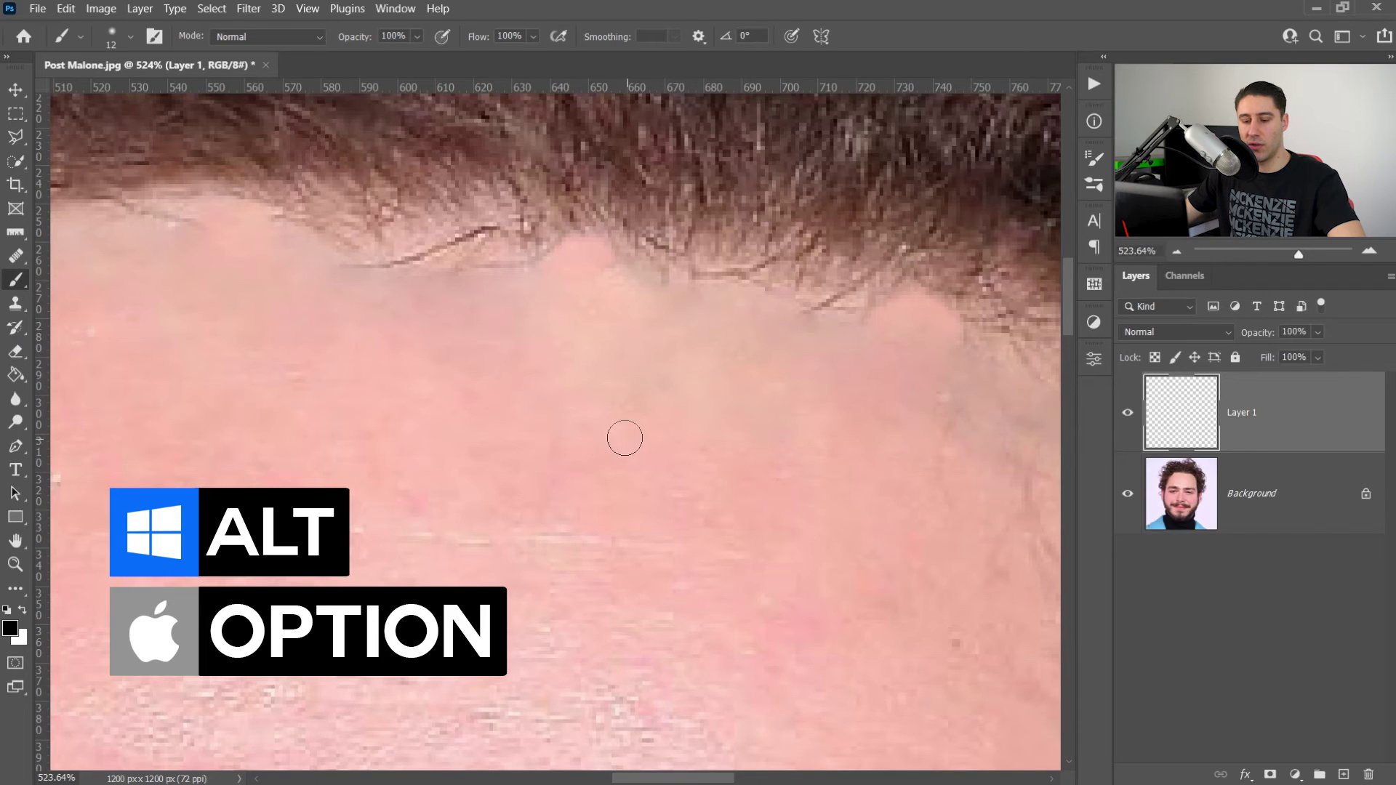
key("alt")
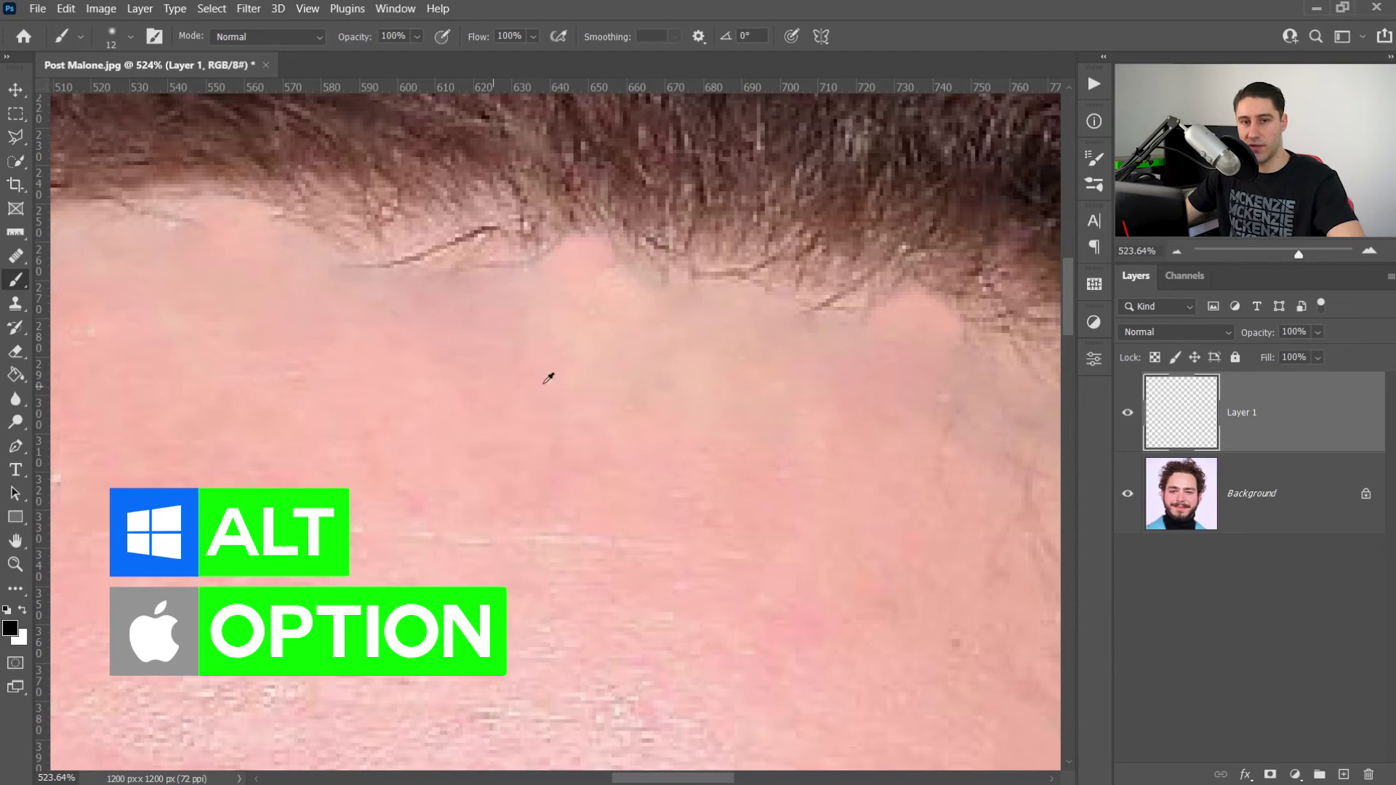
left_click(405, 397, "alt")
key("alt")
mouse_move(340, 388)
left_mouse_down()
mouse_move(403, 356)
mouse_move(322, 342)
left_mouse_up()
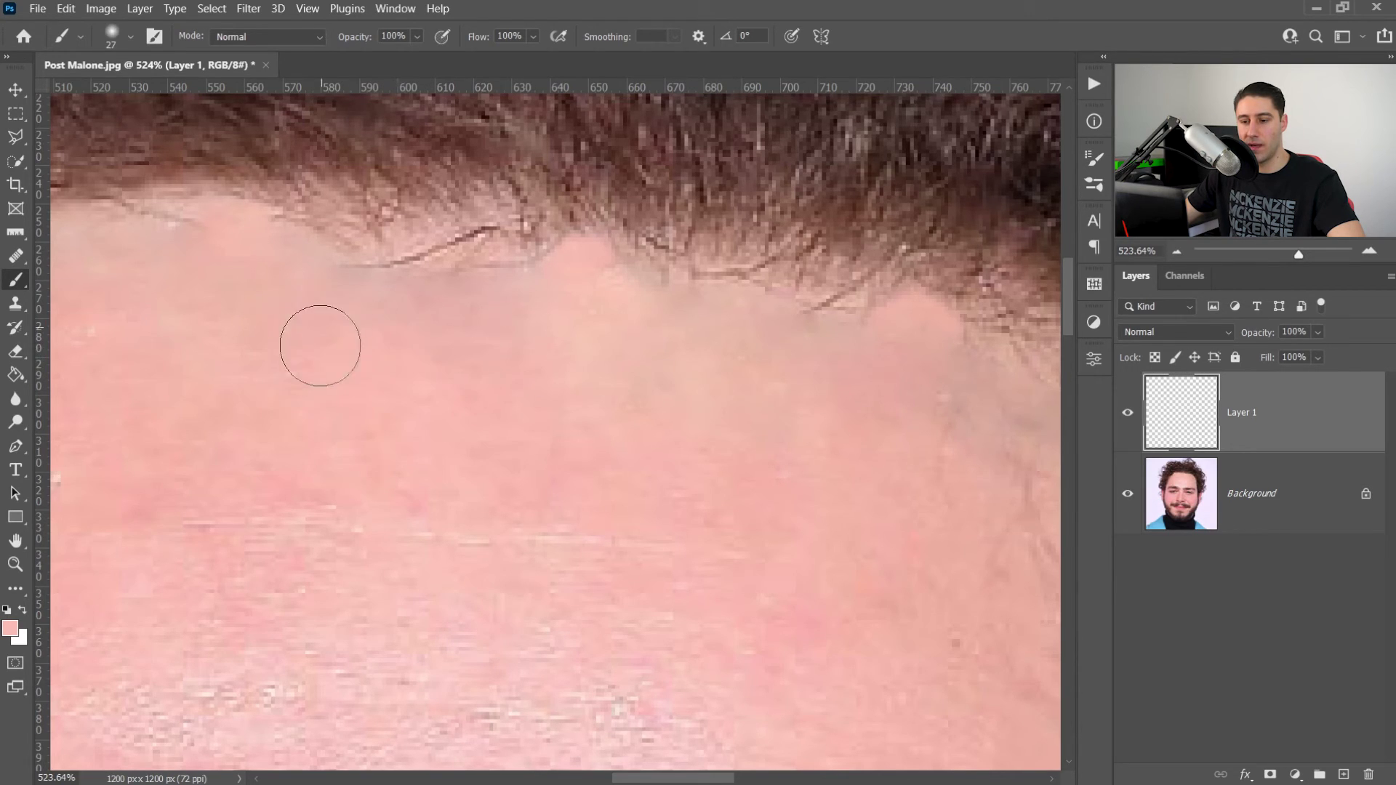
- Paint the sampled skin colour over the discoloured band below the hairline, across the forehead and down both temples
left_click_drag(573, 320, 122, 264)
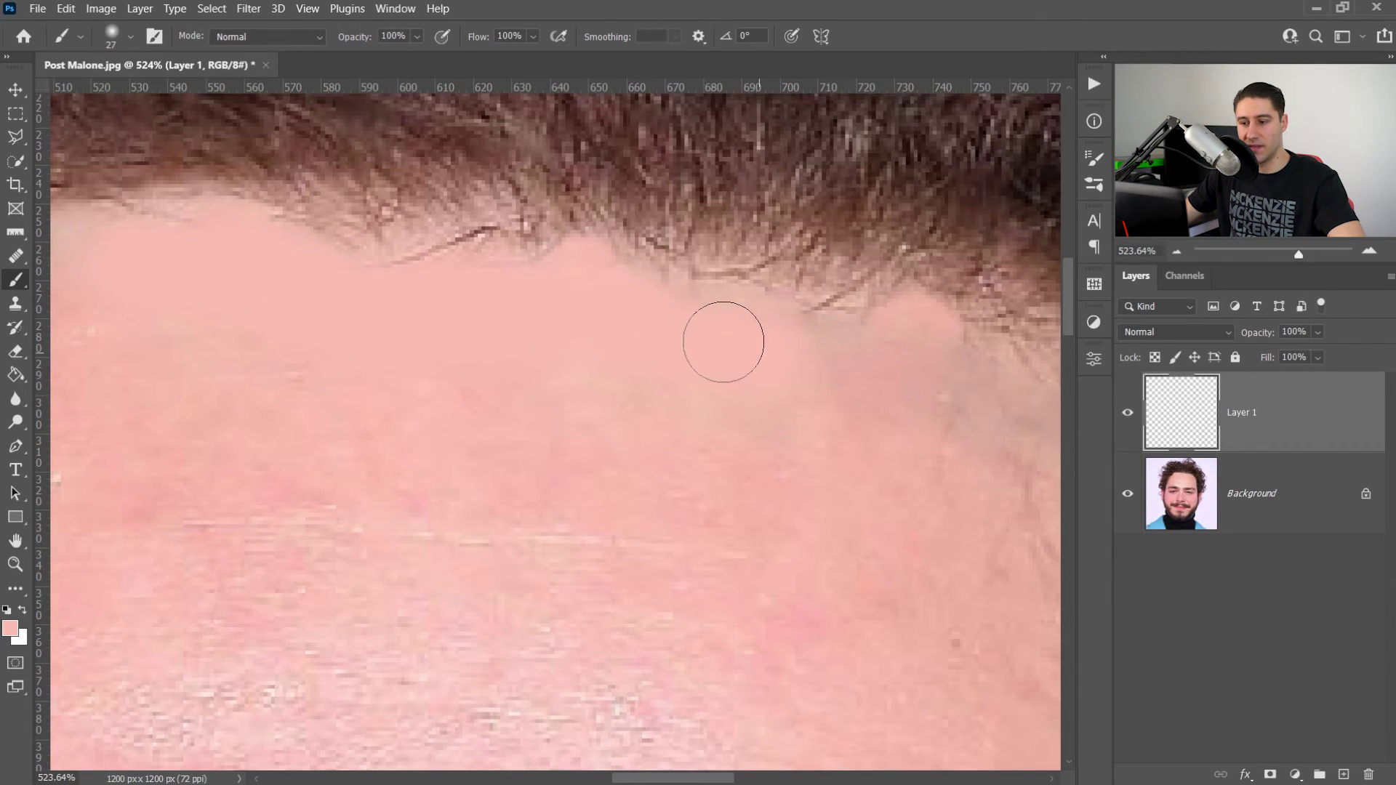
left_click_drag(902, 447, 655, 321)
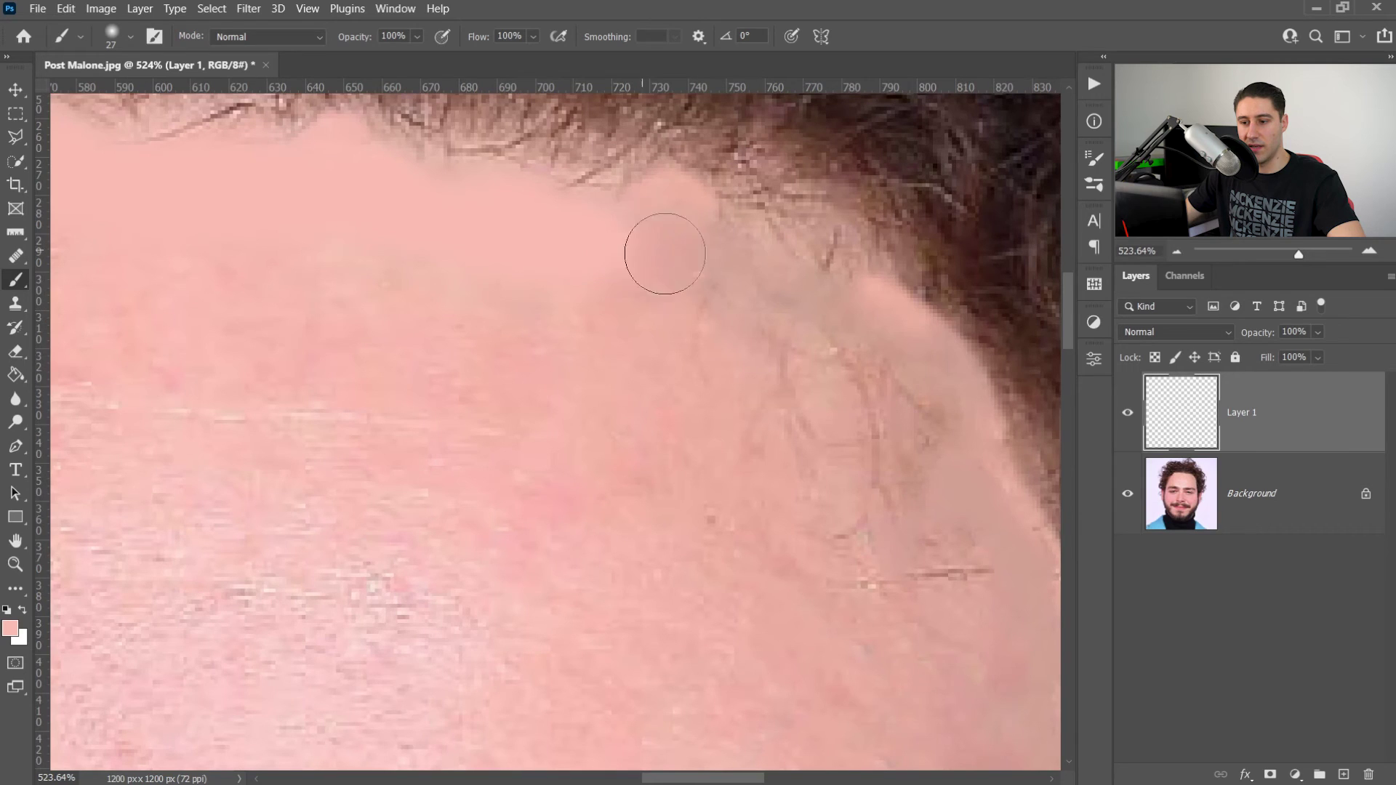
mouse_move(664, 250)
left_mouse_down()
mouse_move(804, 318)
mouse_move(848, 312)
mouse_move(957, 399)
mouse_move(901, 374)
mouse_move(938, 459)
mouse_move(974, 480)
left_mouse_up()
mouse_move(918, 554)
left_mouse_down()
mouse_move(654, 311)
mouse_move(735, 333)
left_mouse_up()
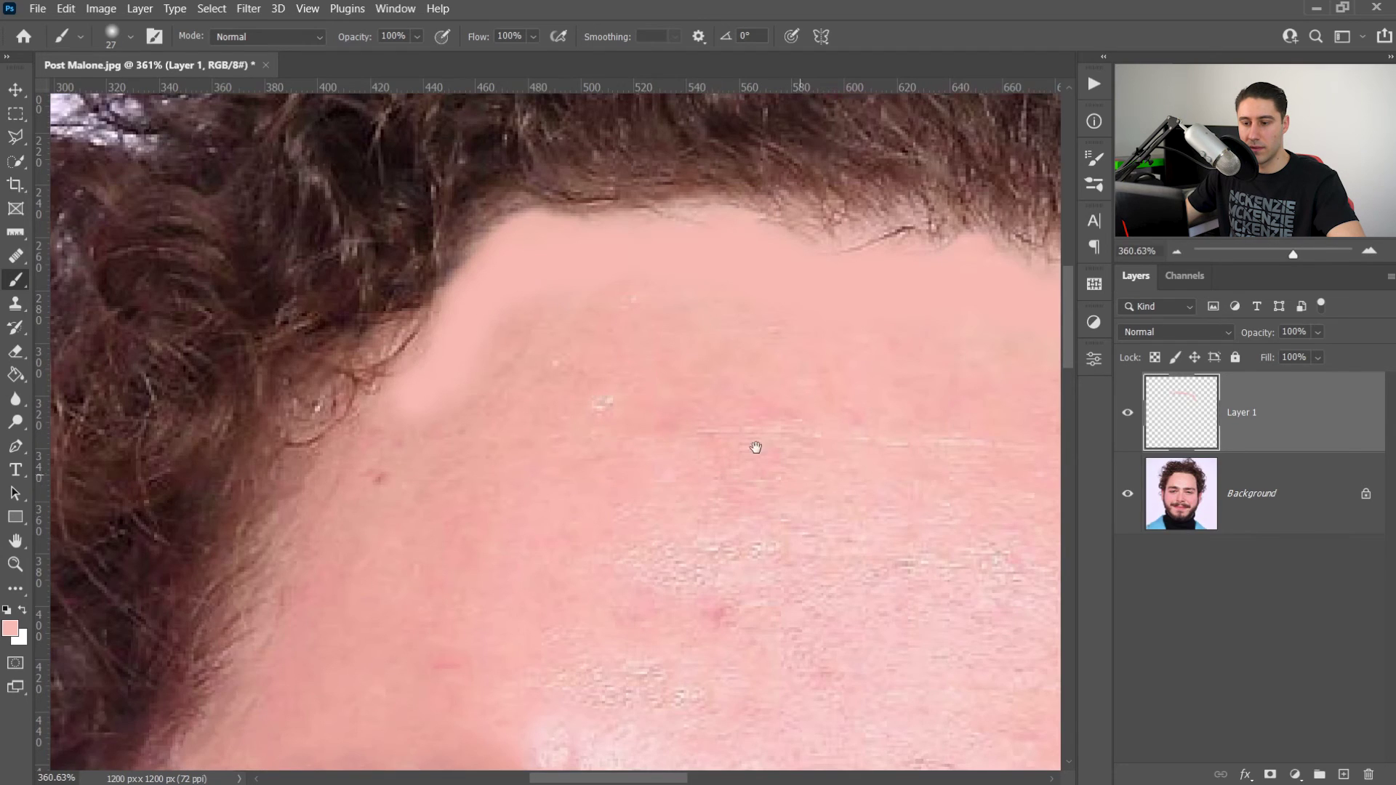
left_click_drag(756, 447, 459, 391)
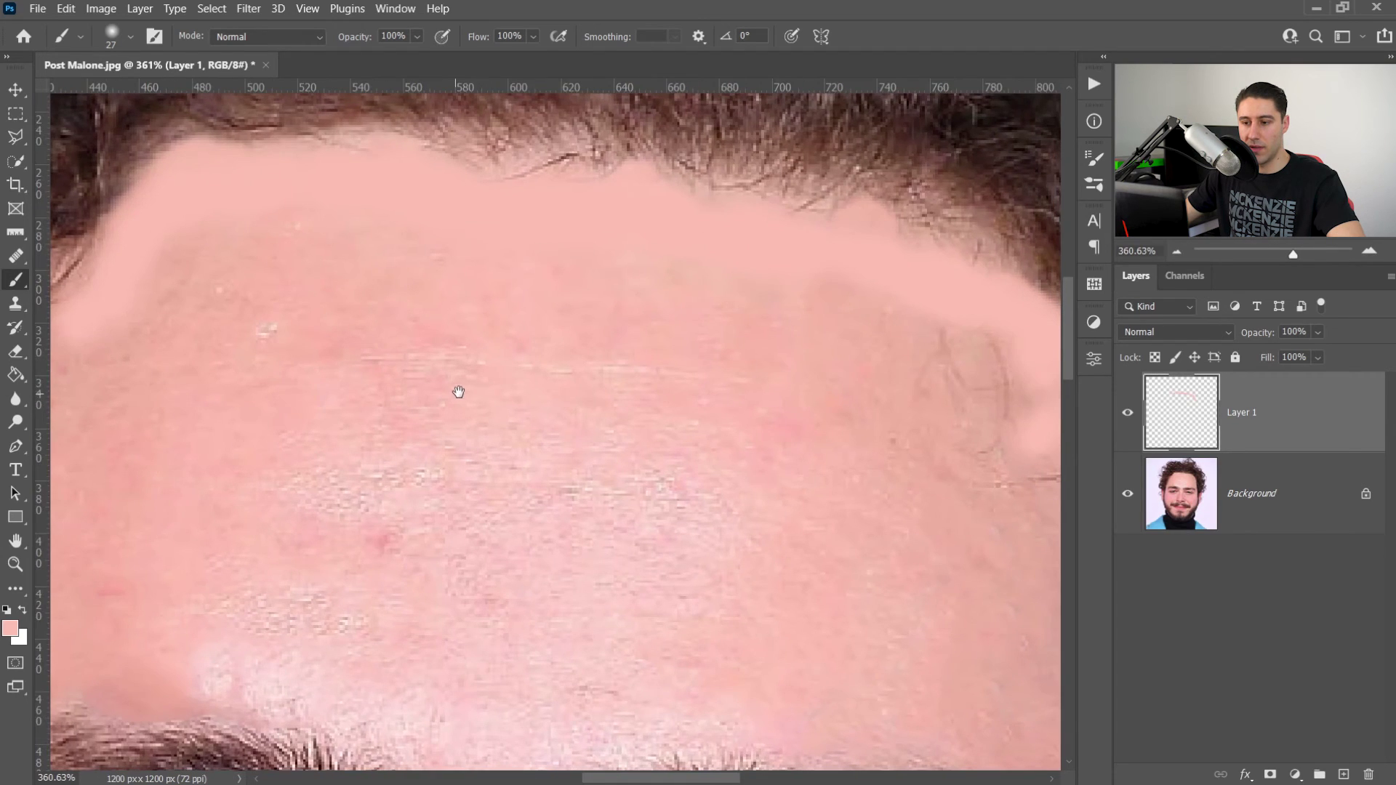
left_click_drag(814, 437, 595, 386)
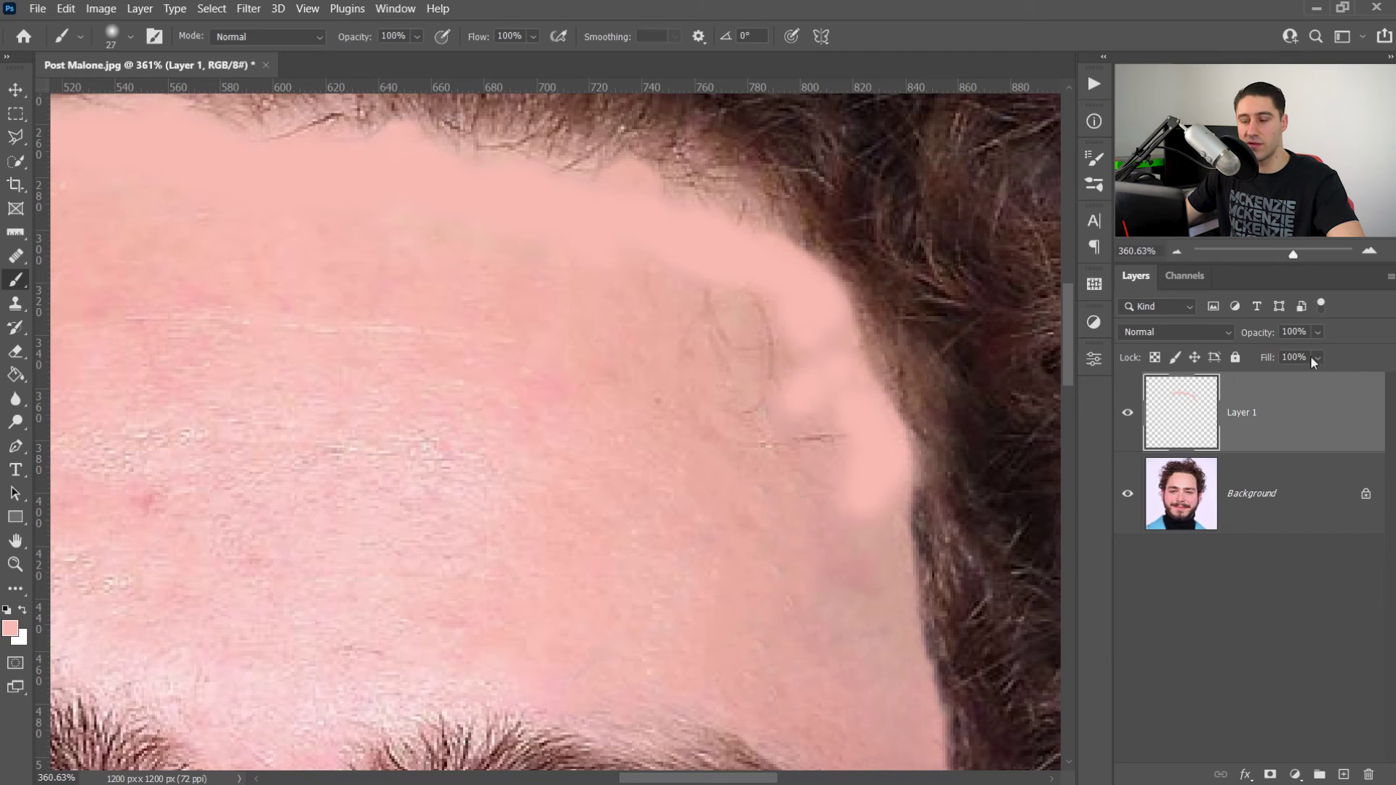
- Set the painted layer's blend mode to Color and its opacity to 54%
left_click(1213, 335)
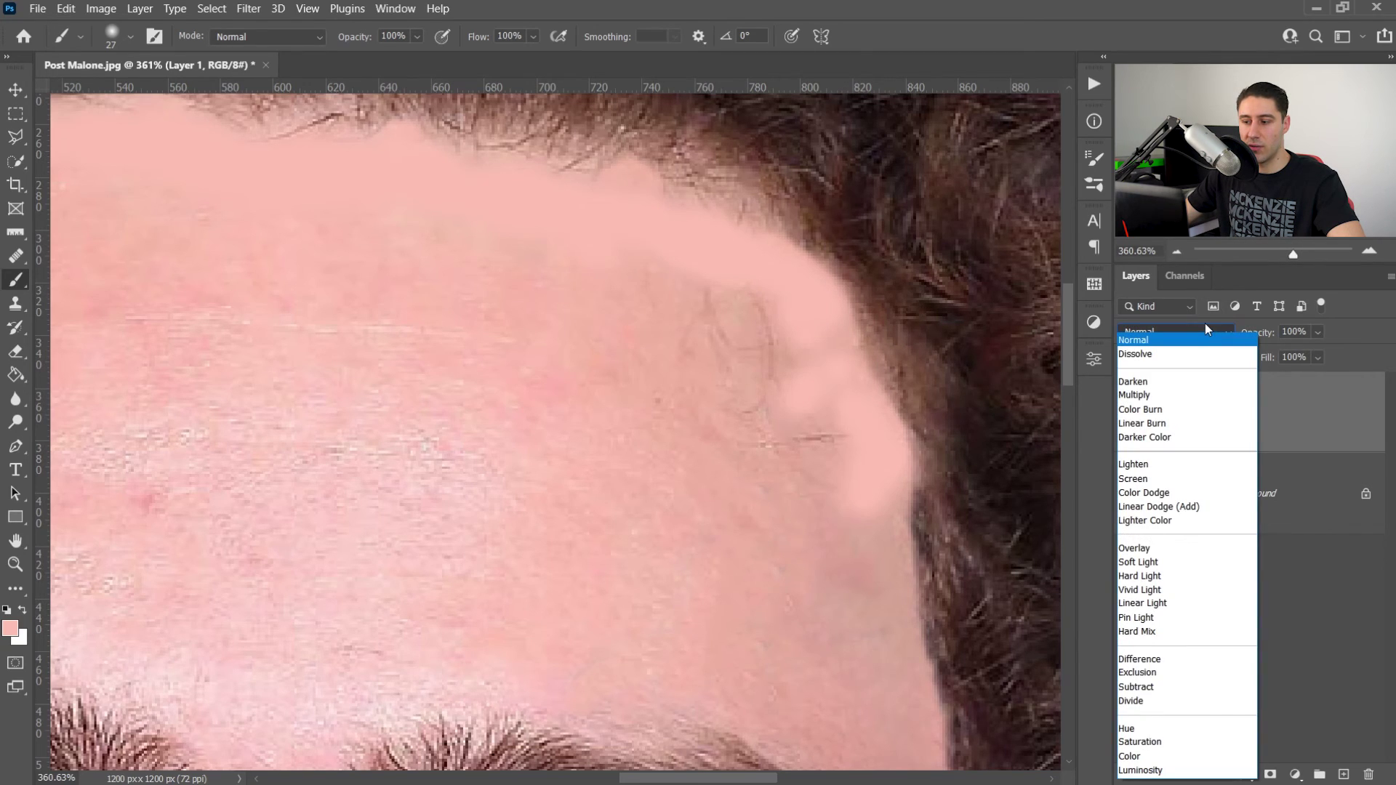
left_click(1141, 757)
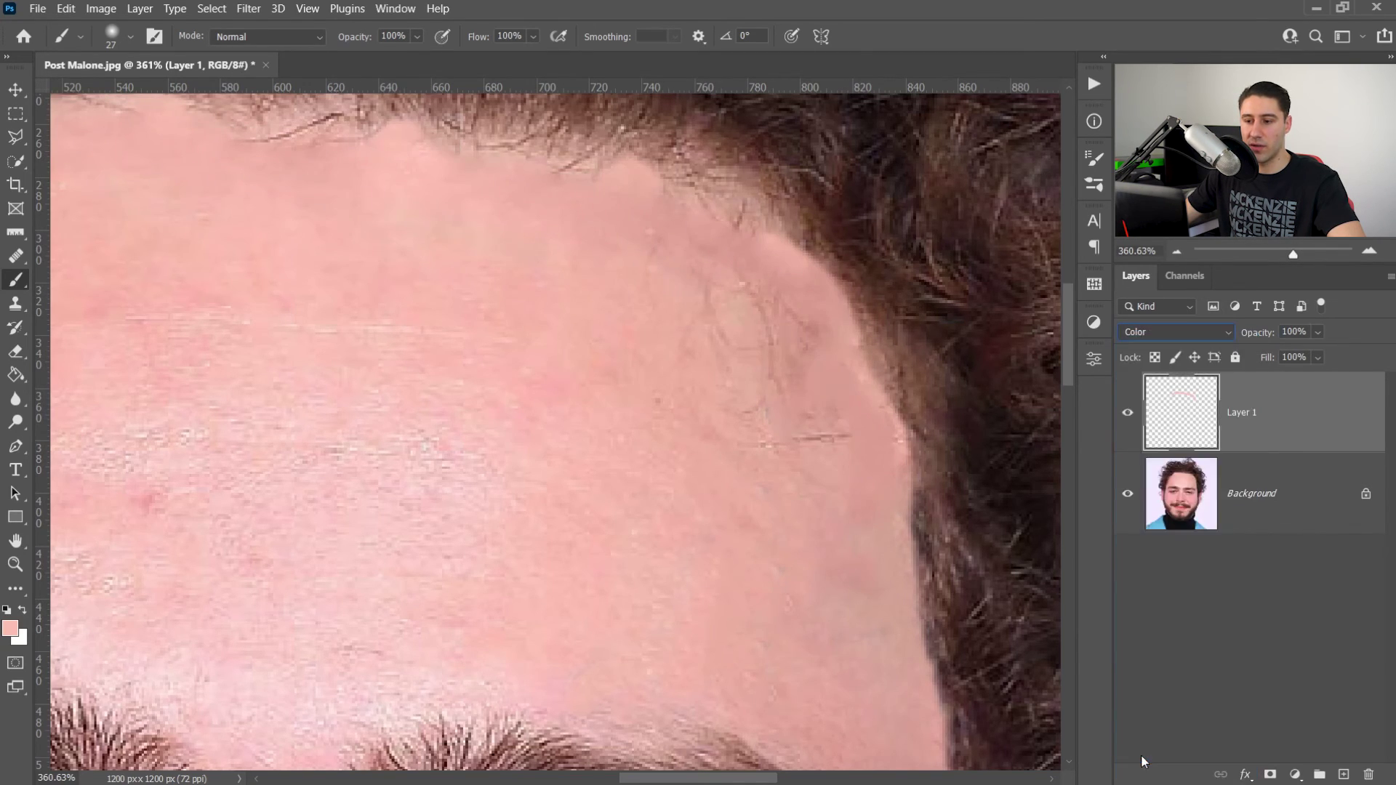
left_click(1317, 332)
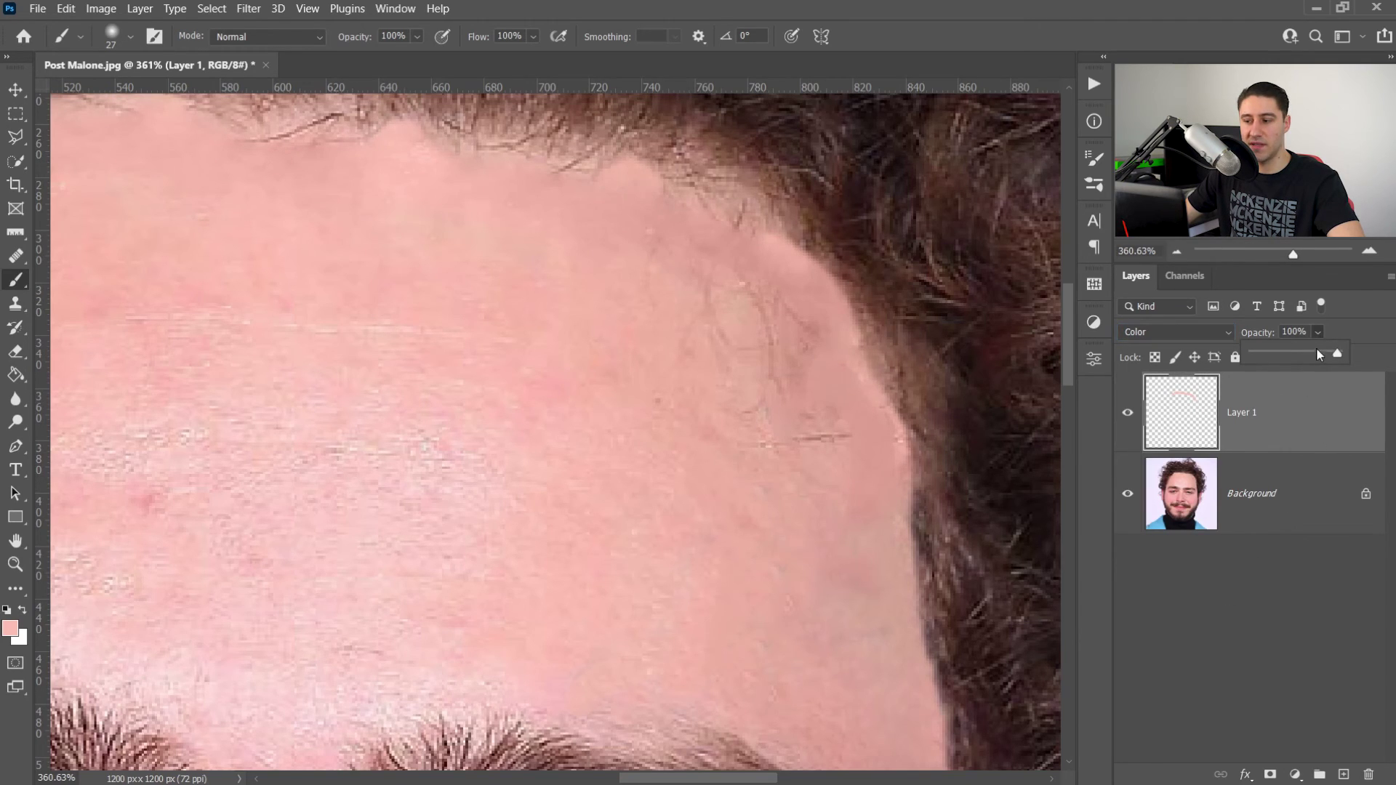
left_click_drag(1310, 350, 1298, 354)
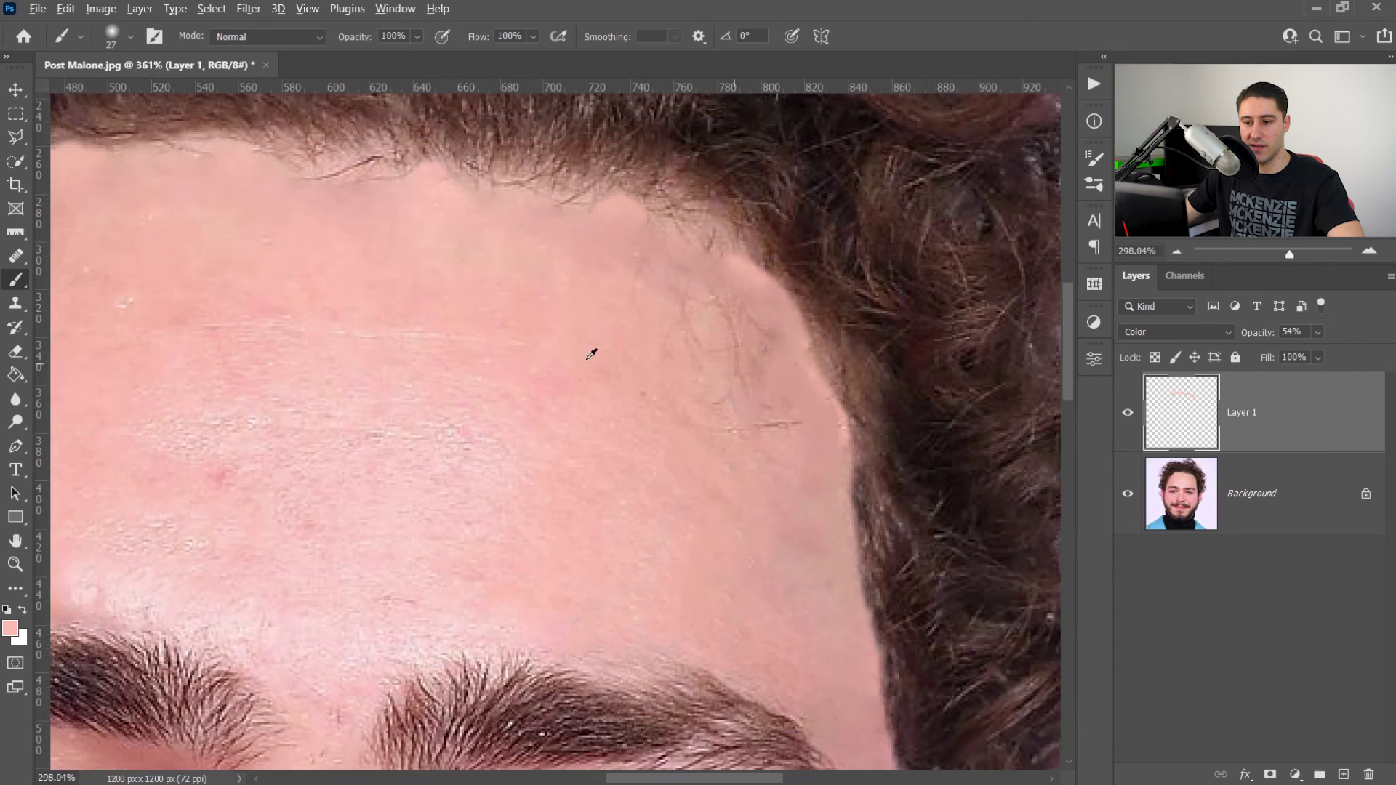
- Return to the Background layer and soften the hard skin edge along the temple hairline with a 14 px Healing Brush
scroll(588, 358, "down", 1)
left_click_drag(491, 323, 691, 475)
scroll(661, 351, "up", 2)
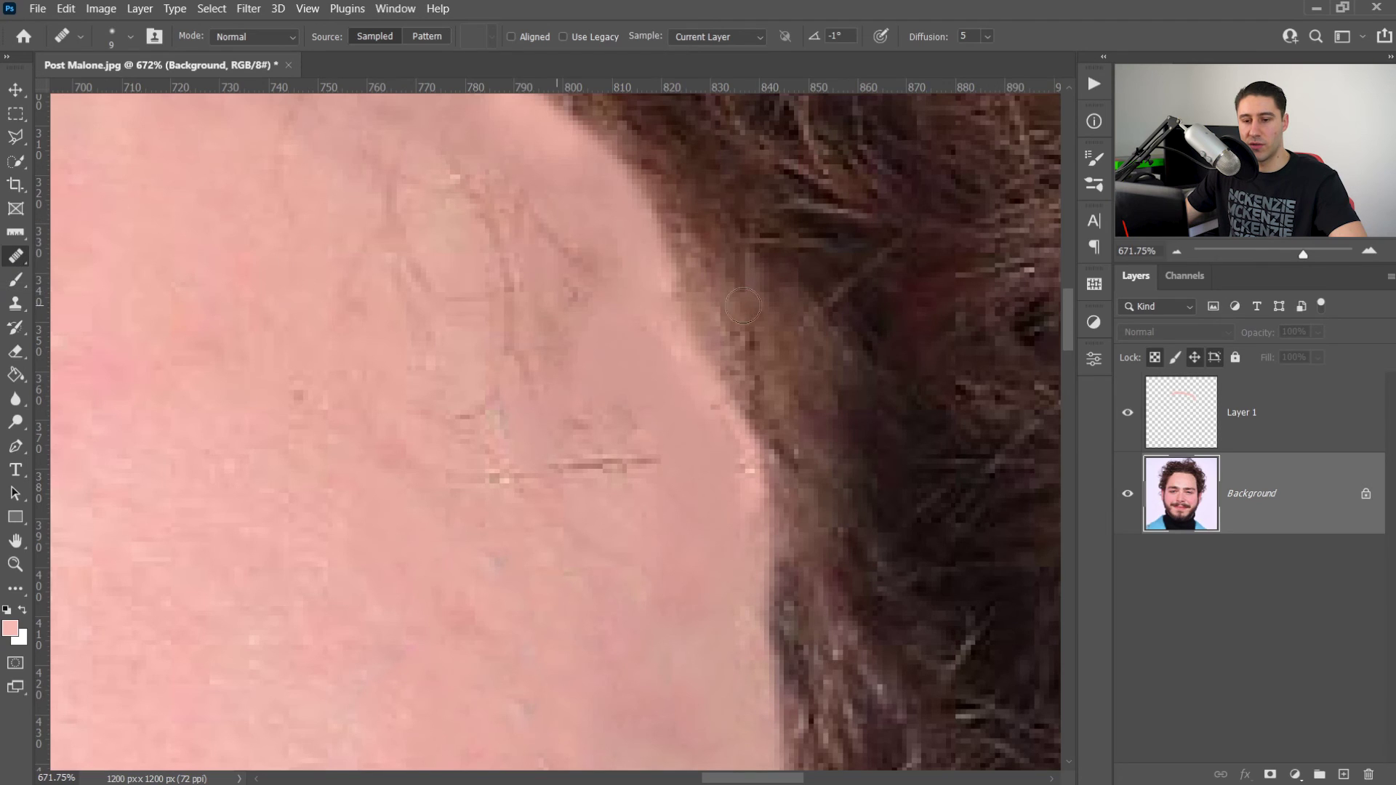
left_click_drag(743, 305, 708, 401)
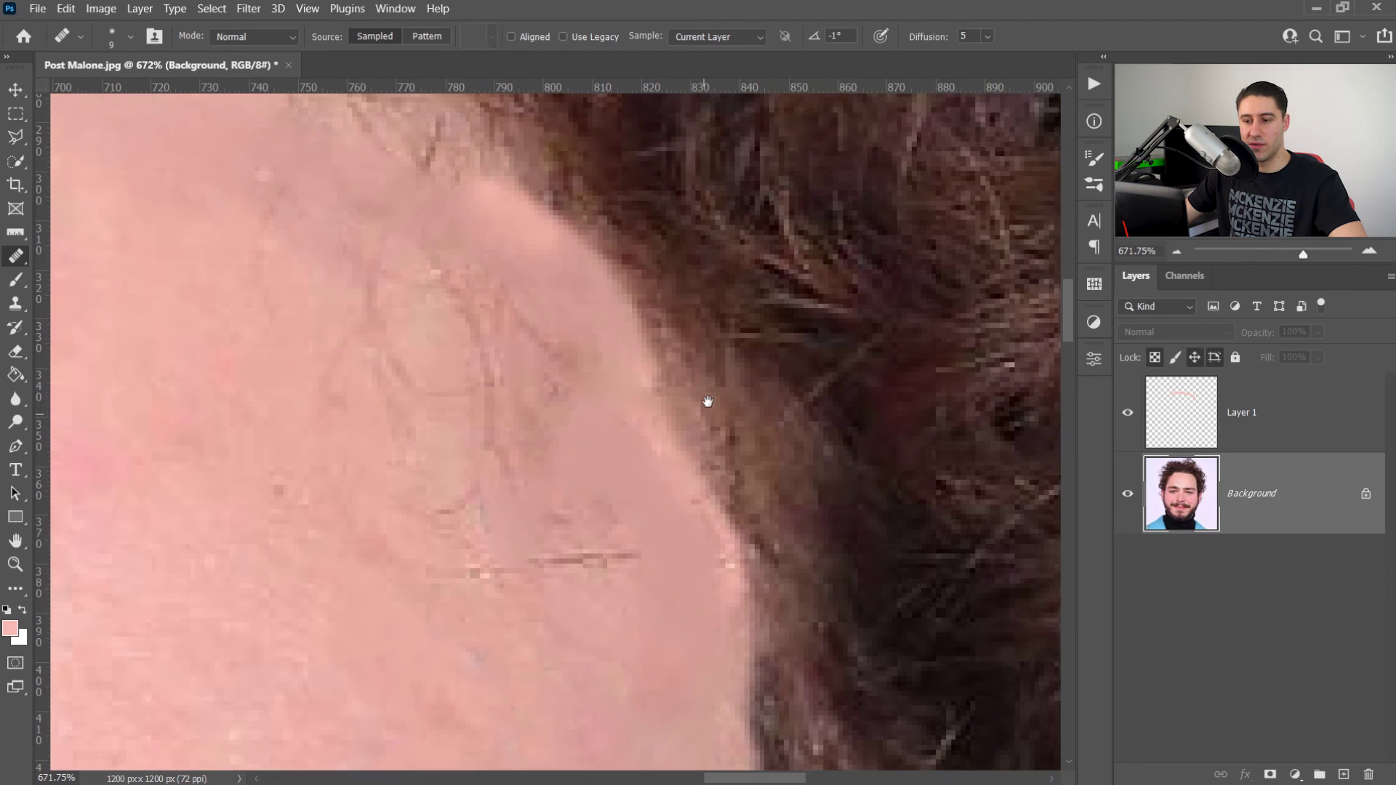
key("bracketright")
key("bracketright")
left_click(671, 603, "alt")
mouse_move(727, 582)
left_mouse_down()
mouse_move(616, 293)
mouse_move(469, 174)
left_mouse_up()
key("ctrl+z")
key("ctrl+z")
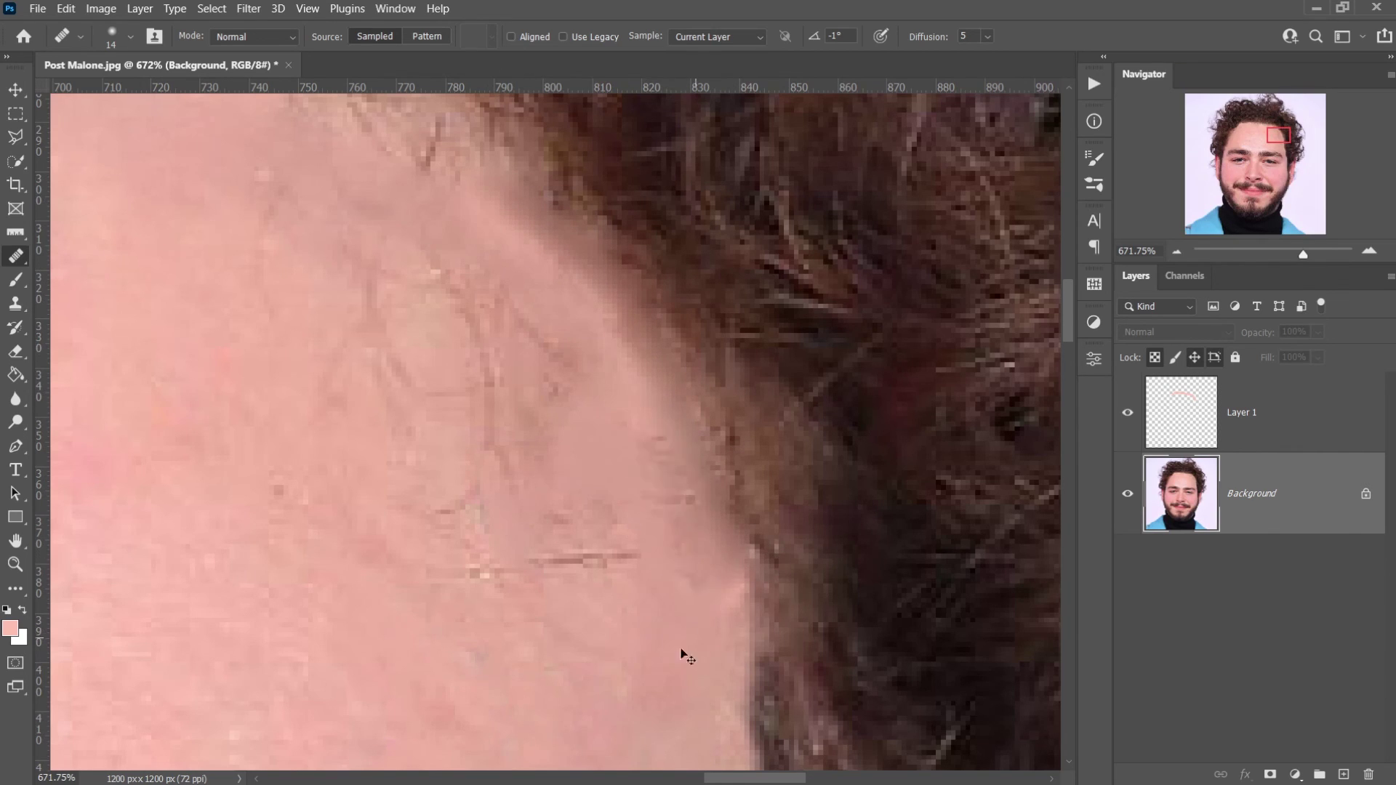
- Reduce the Healing Brush to 13 px and smooth the remaining bumps along the temple hairline with sampled skin
key("bracketleft")
scroll(816, 620, "down", 4)
scroll(444, 339, "up", 2)
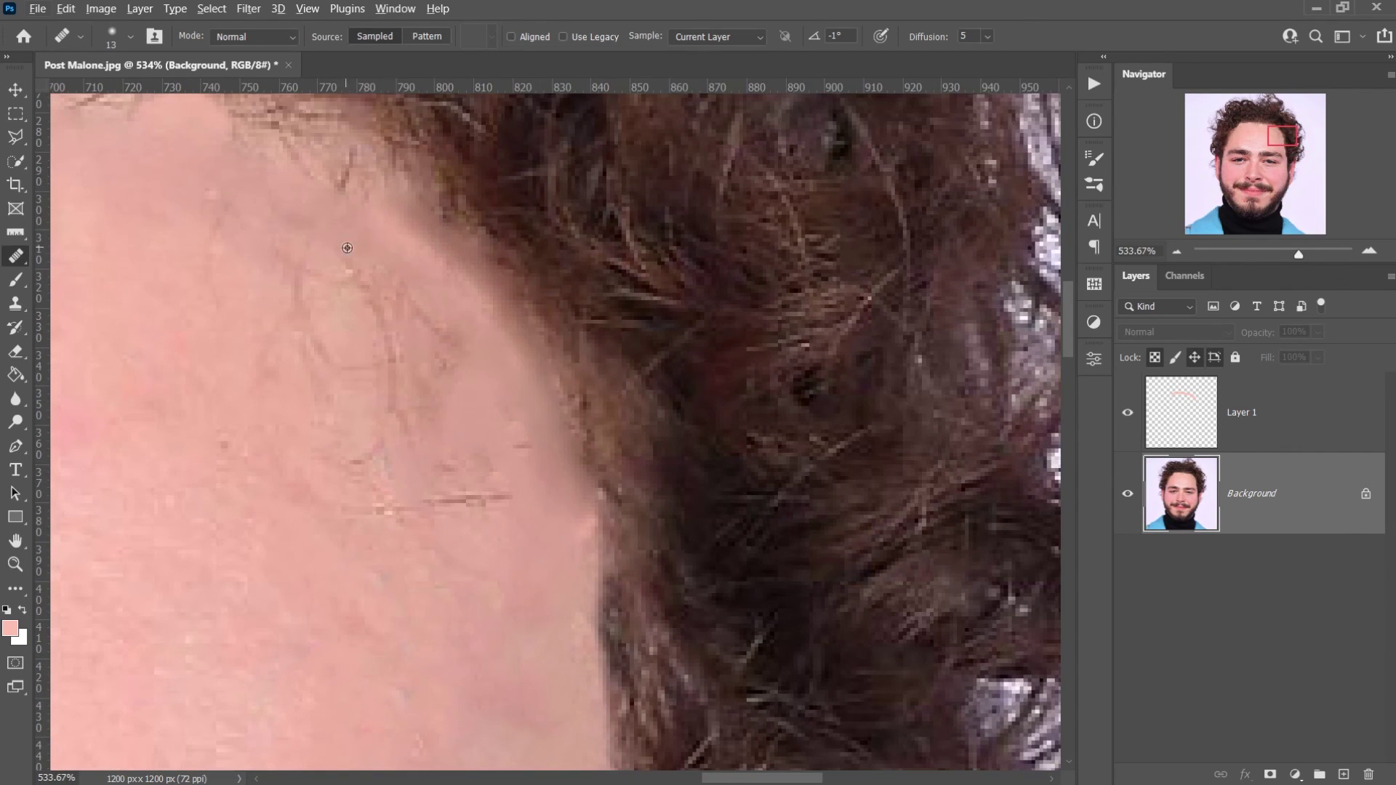
left_click(347, 248, "alt")
left_click_drag(408, 245, 498, 352)
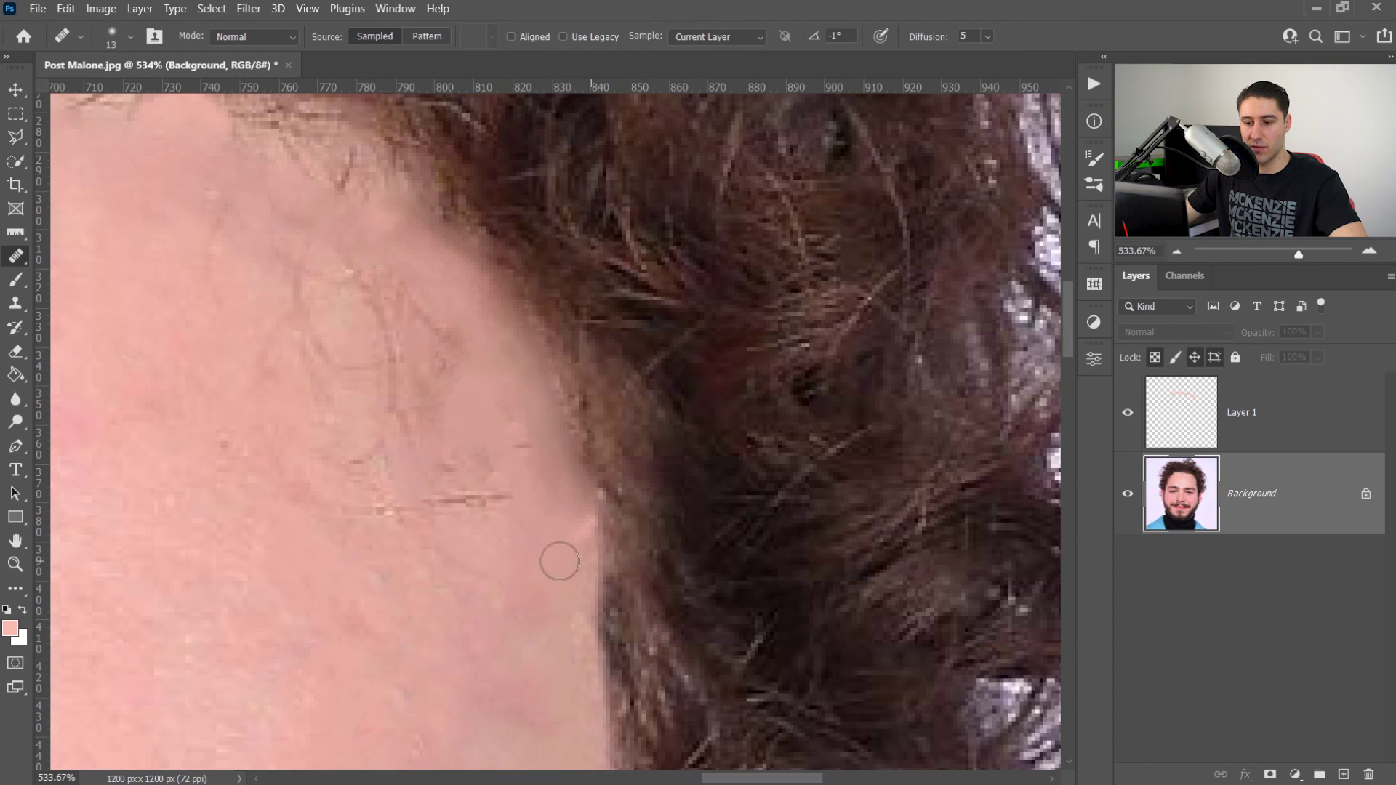
left_click(593, 512)
- Blend the lower temple edge beside the side hair with the Healing Brush and remove the stray skin-coloured dabs from the hair
left_click(690, 586)
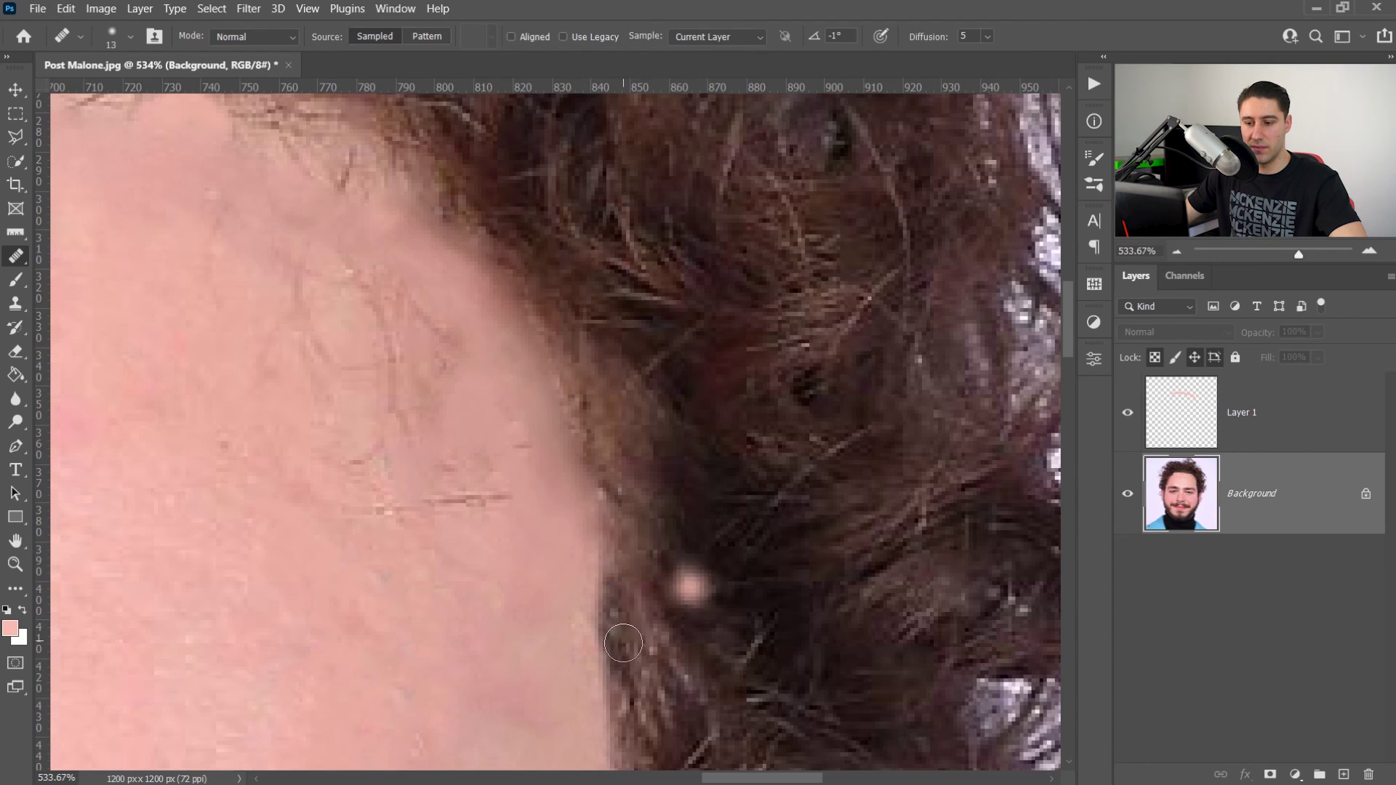
left_click(622, 643)
scroll(649, 631, "down", 4)
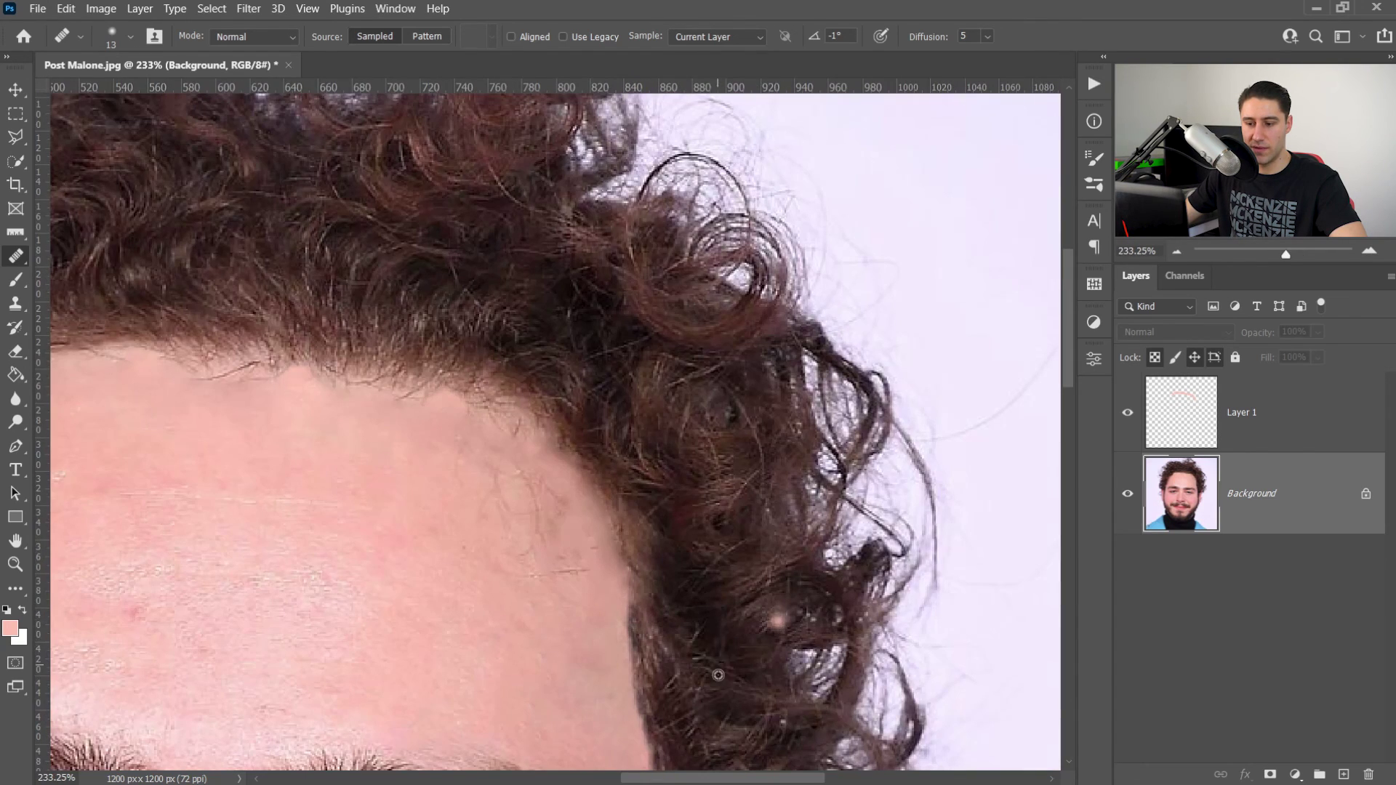
scroll(717, 675, "up", 4)
left_click_drag(533, 514, 536, 595)
scroll(576, 664, "down", 6)
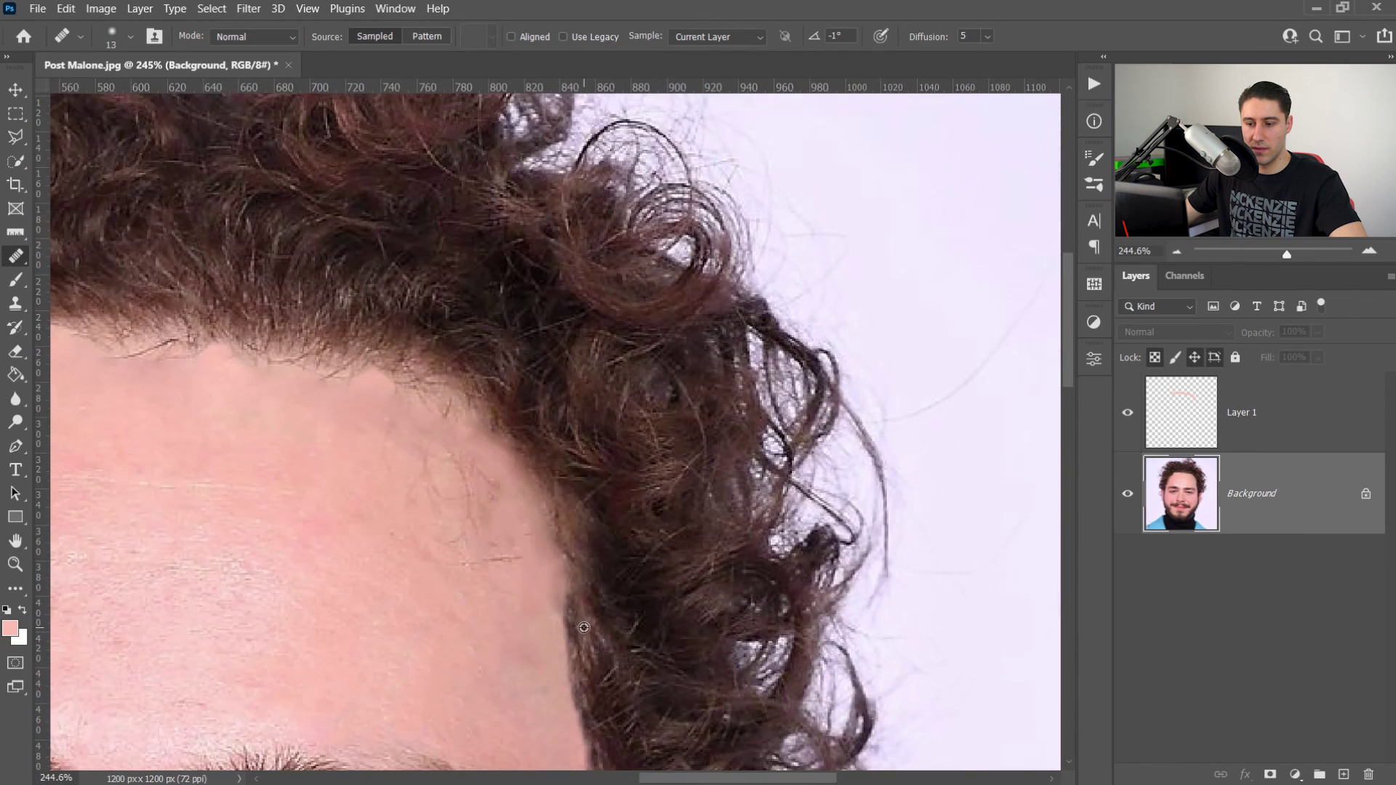
- View the whole portrait and toggle the visibility of the Post Malone layer to compare the retouch with the original
scroll(619, 594, "down", 3)
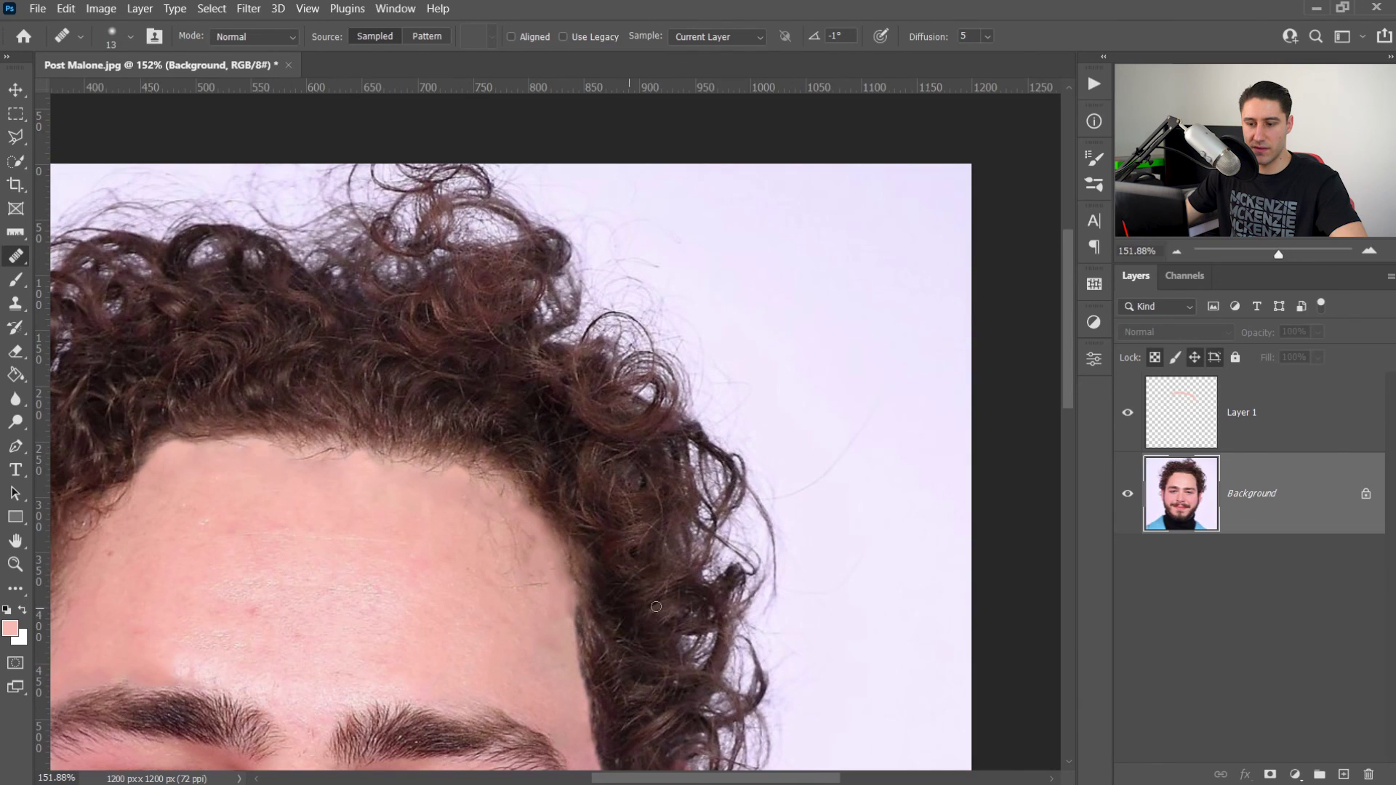
scroll(713, 573, "down", 4)
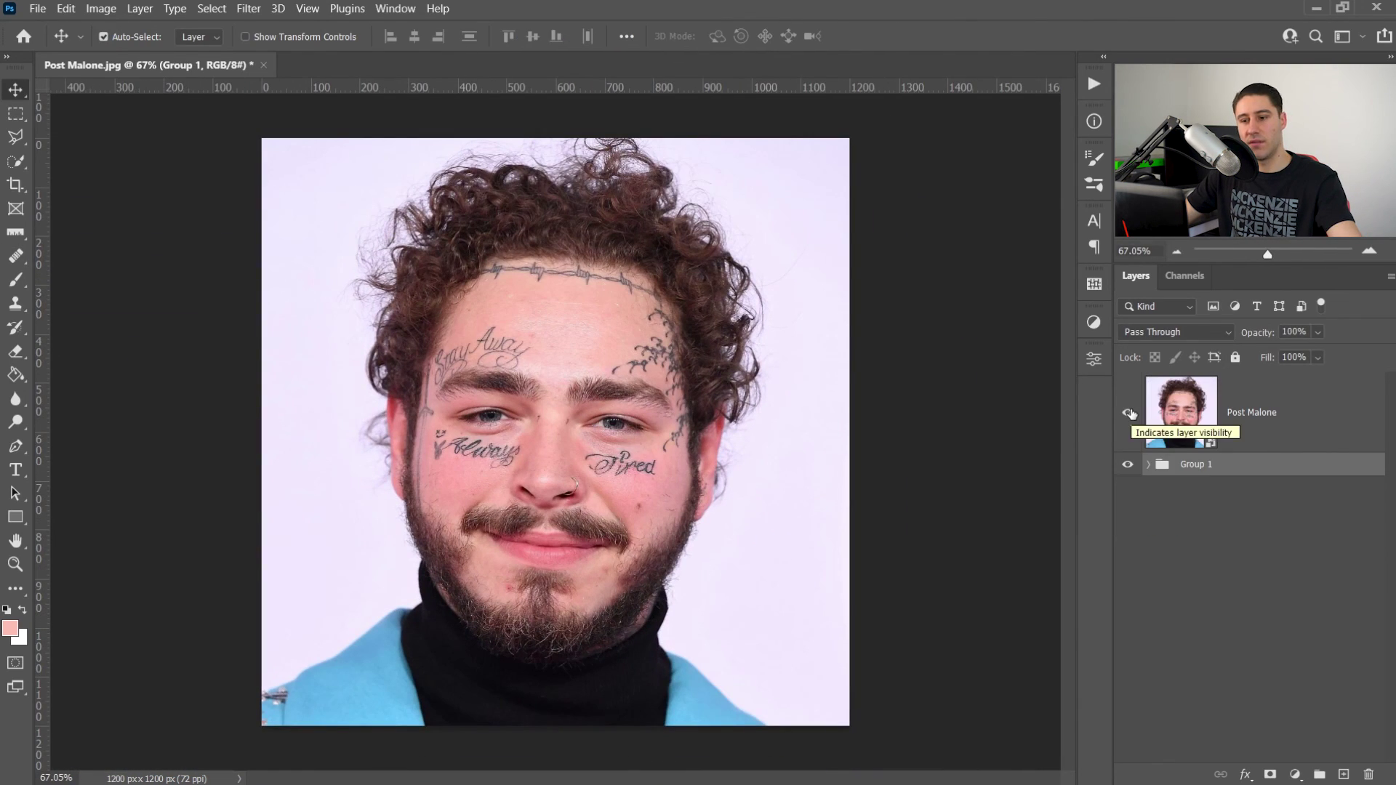
left_click(1129, 413)
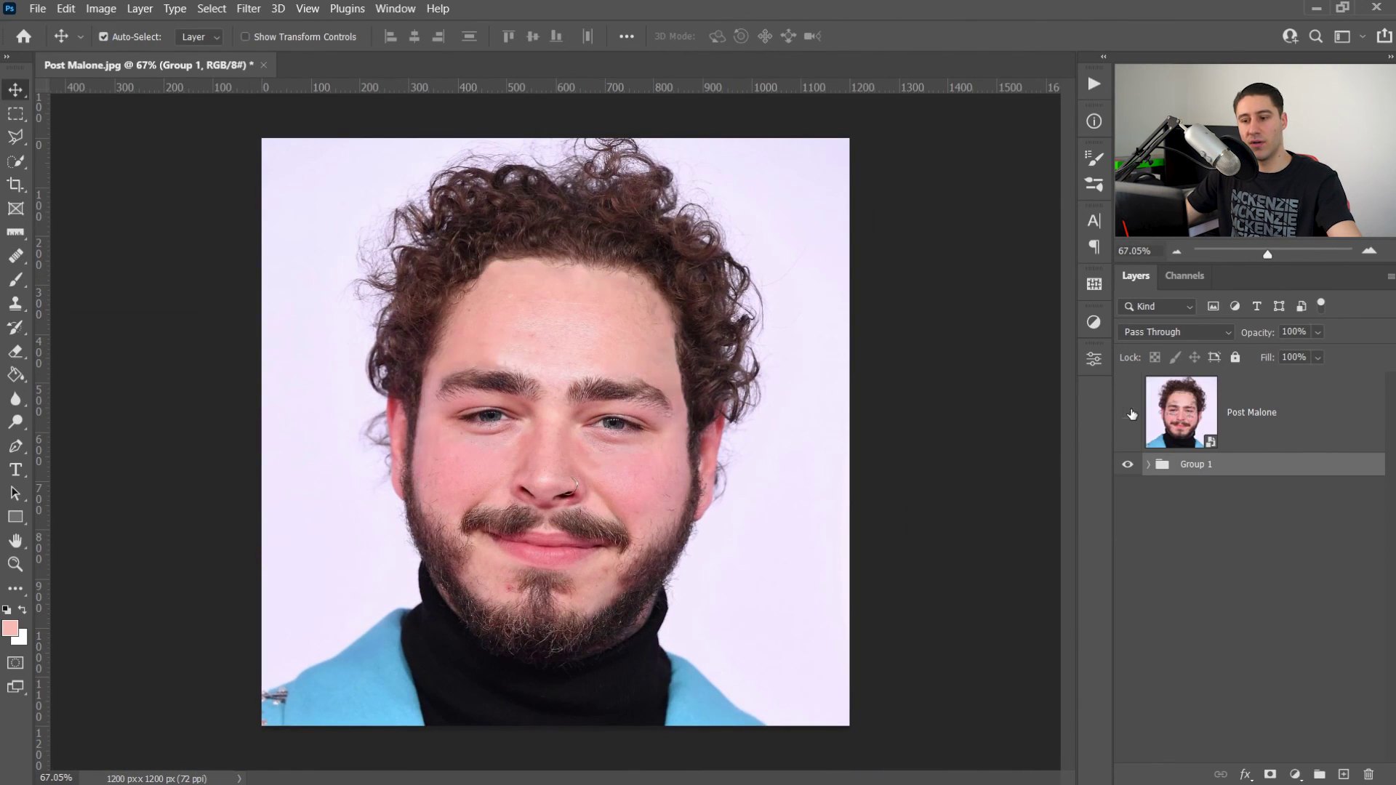